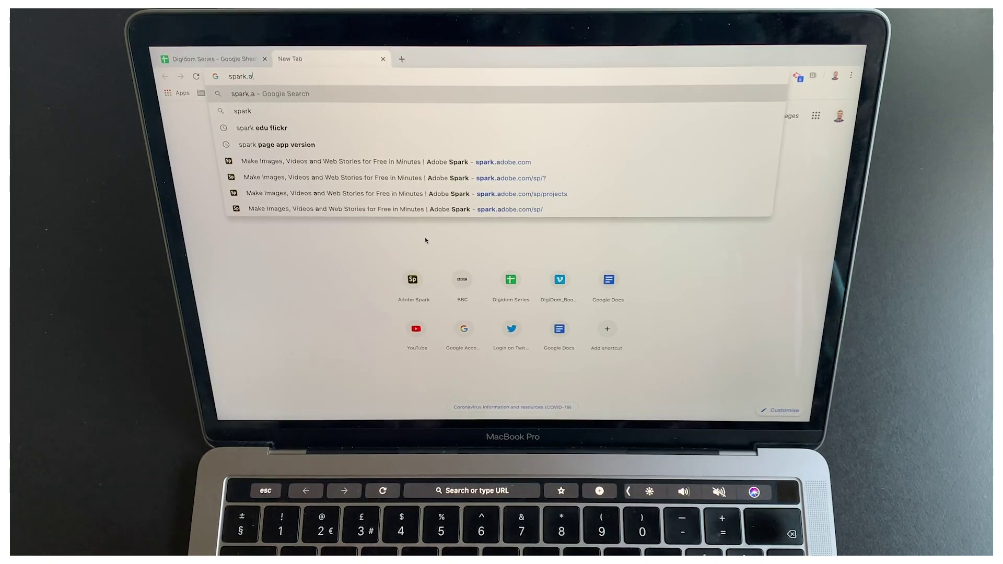
- Load the Adobe Spark website at spark.adobe.com in Chrome
type("dobe.com")
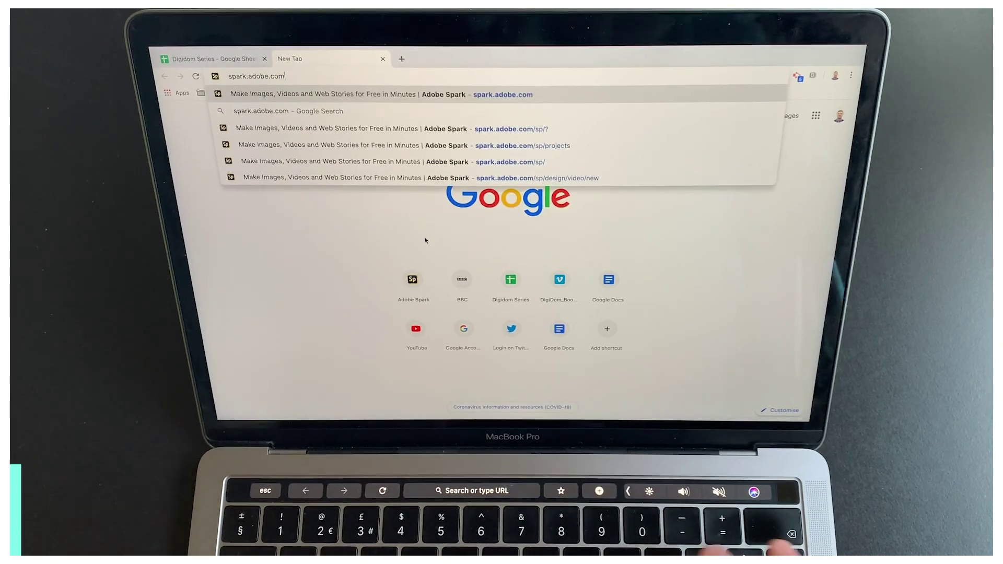
key("Return")
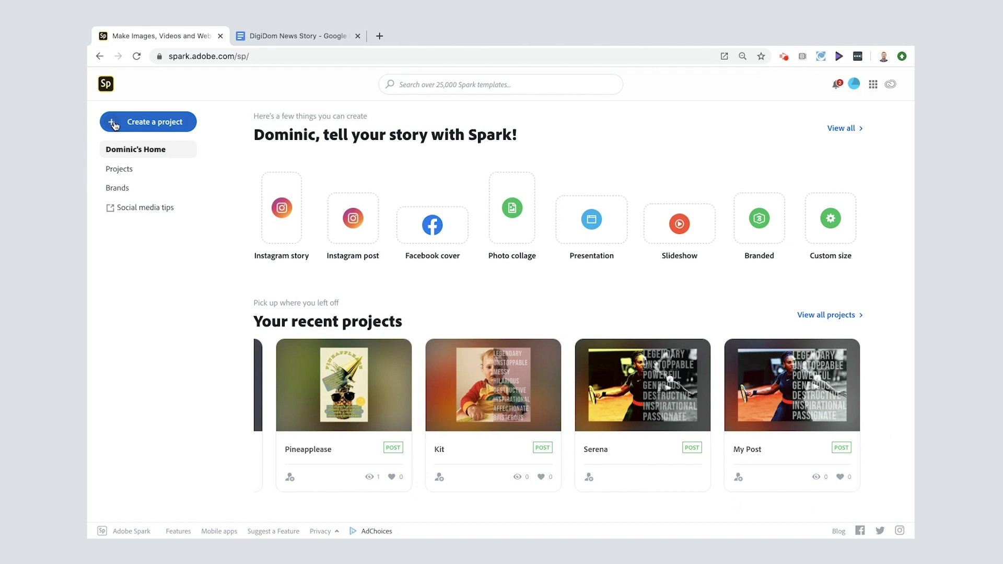
- Create a from-scratch Spark Video titled 'DigiDom News' and dismiss the welcome tutorial
left_click(115, 123)
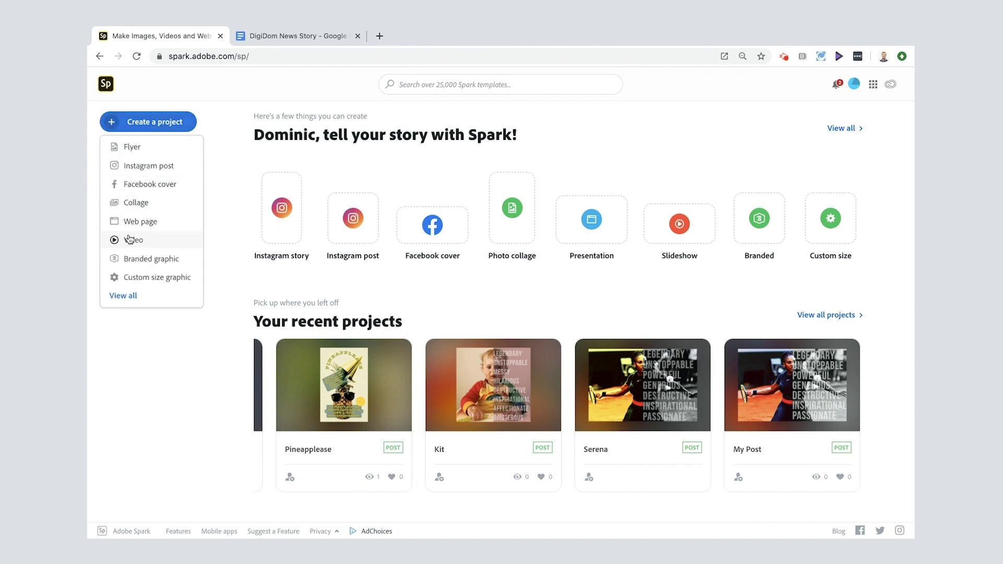
left_click(129, 239)
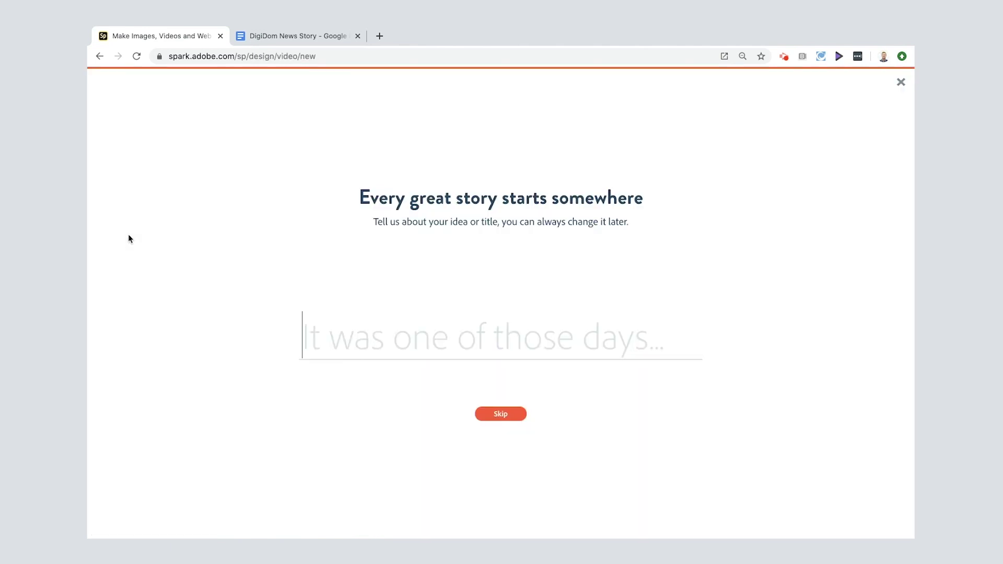
type("DigiDom  ")
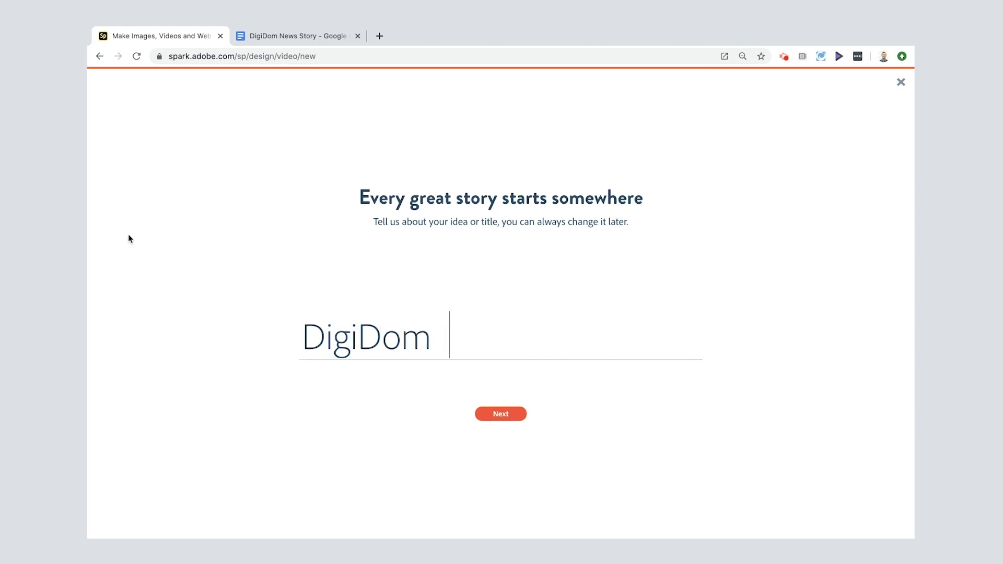
type("News")
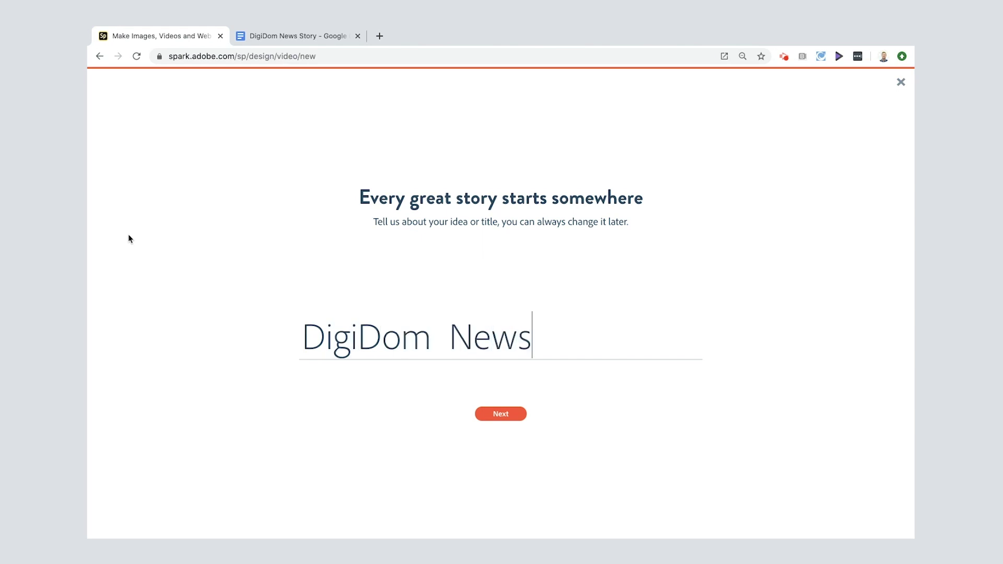
left_click(499, 414)
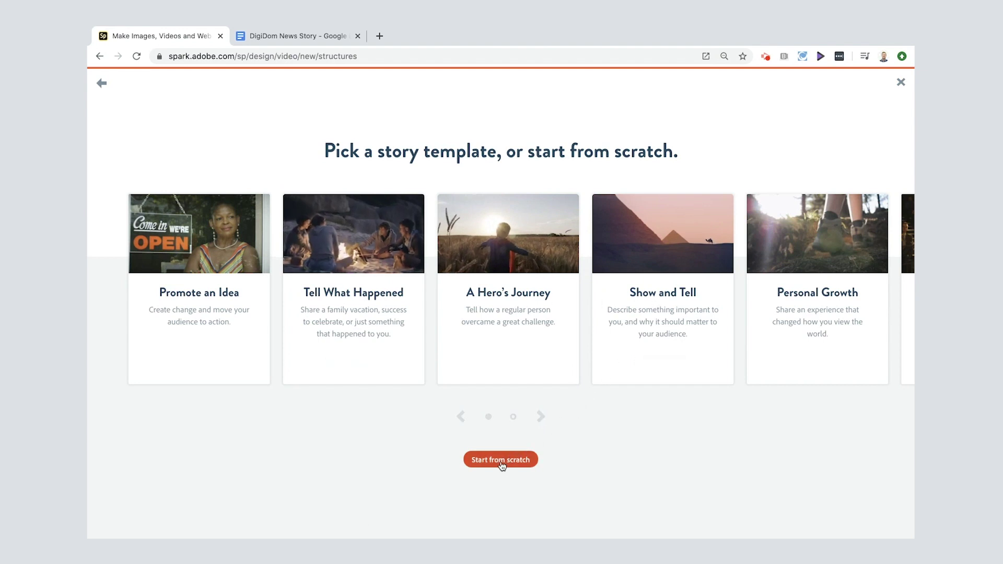
left_click(502, 466)
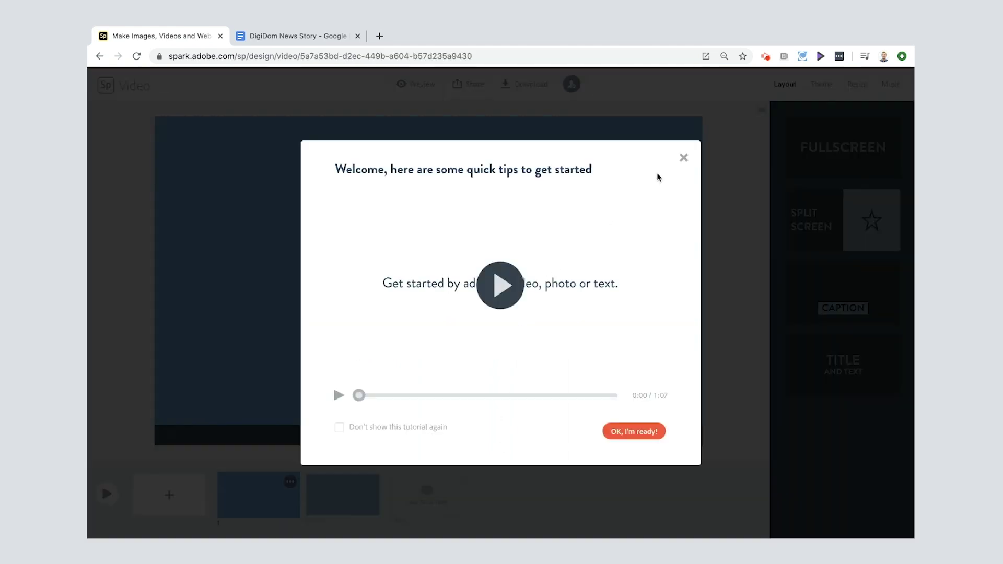
left_click(684, 158)
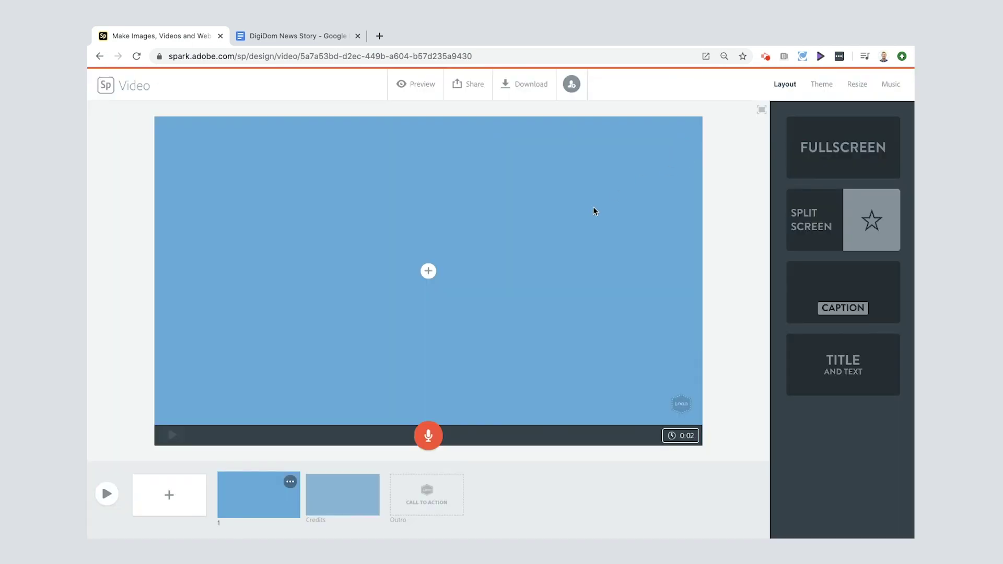
- Scroll through the DigiDom News Story script and select its 'DigiDom News' caption text
left_click(305, 37)
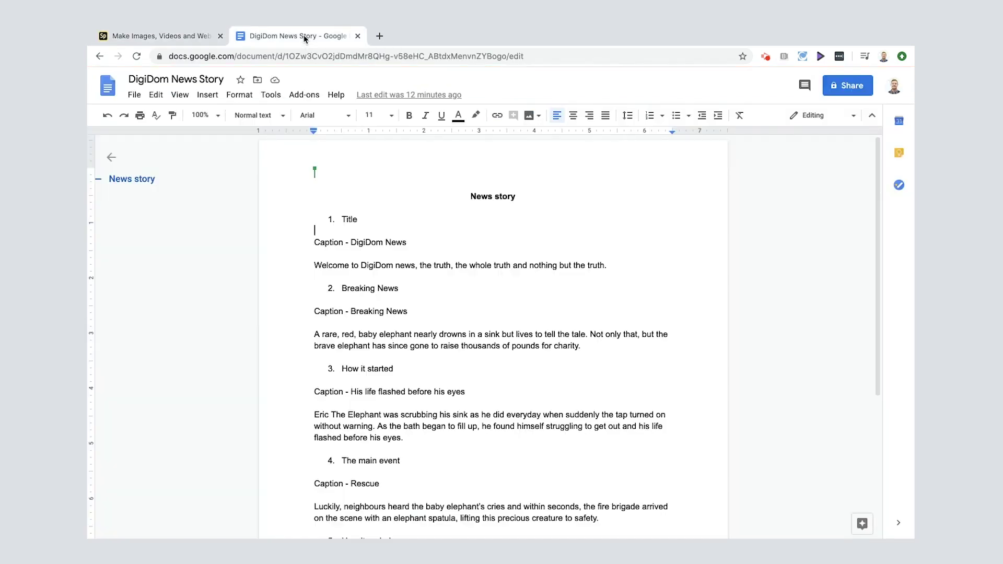
scroll(397, 387, "down", 5)
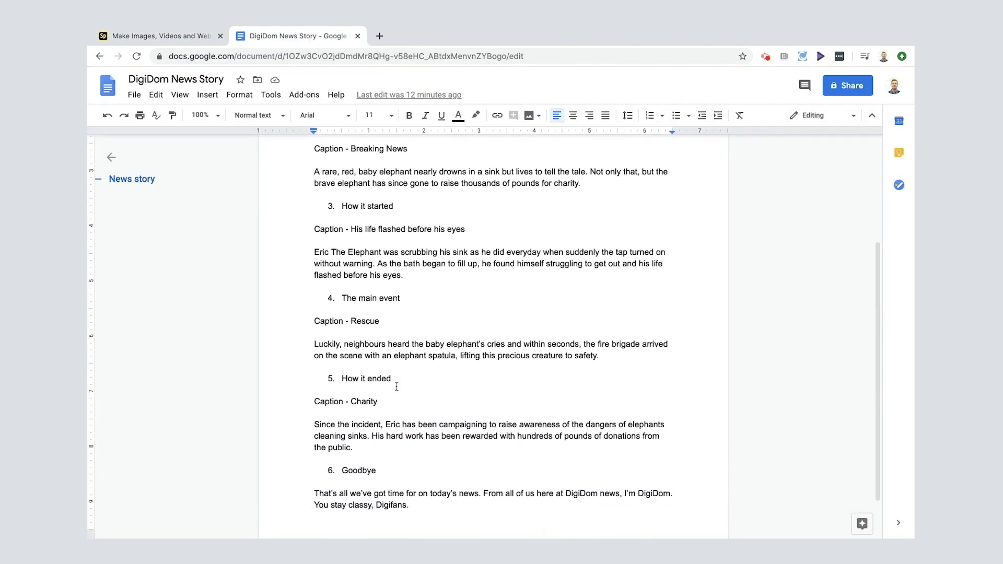
scroll(397, 388, "up", 5)
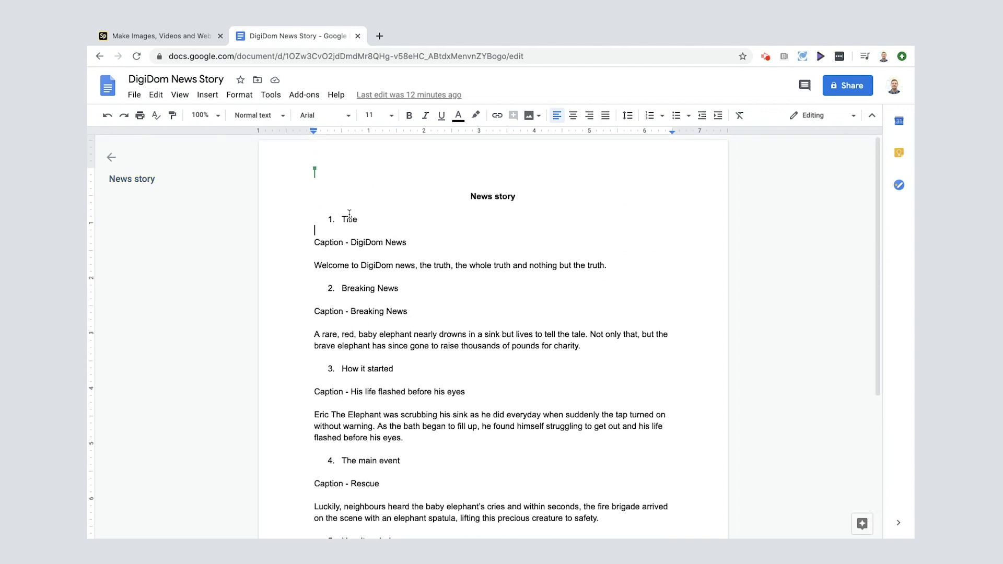
scroll(351, 293, "down", 1)
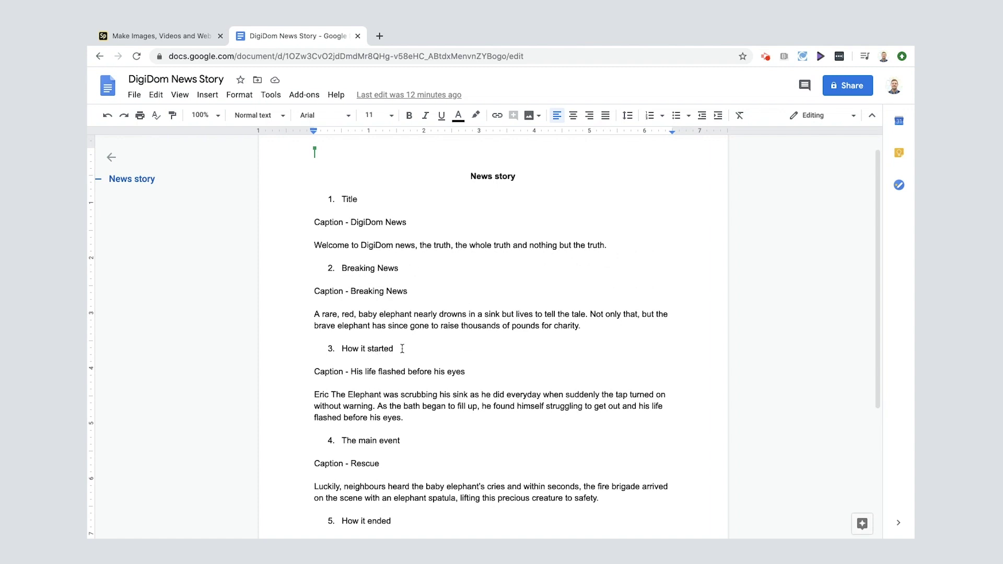
key("Down")
key("Down")
key("Down")
key("Down")
key("Down")
scroll(403, 348, "down", 2)
scroll(359, 410, "down", 2)
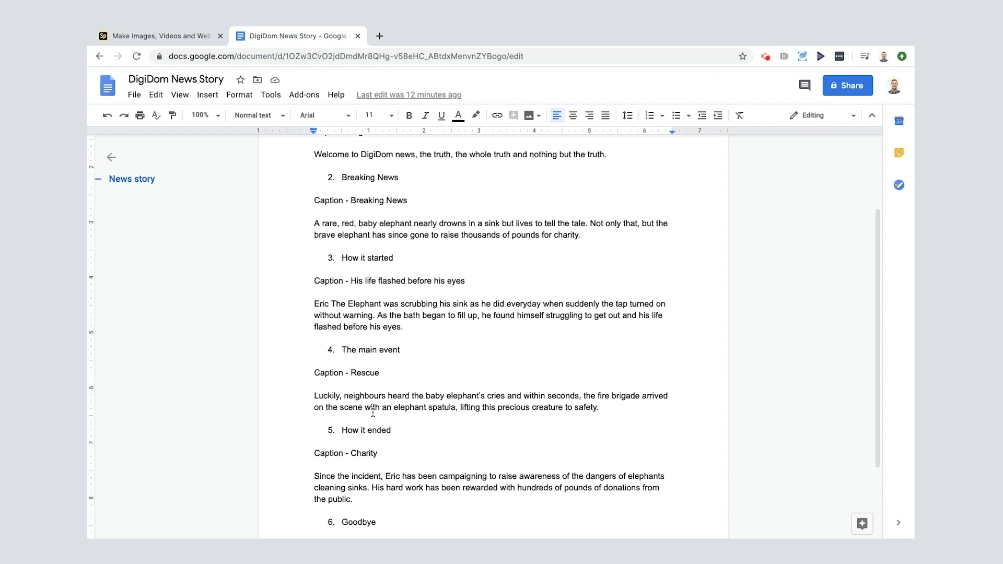
scroll(373, 413, "up", 3)
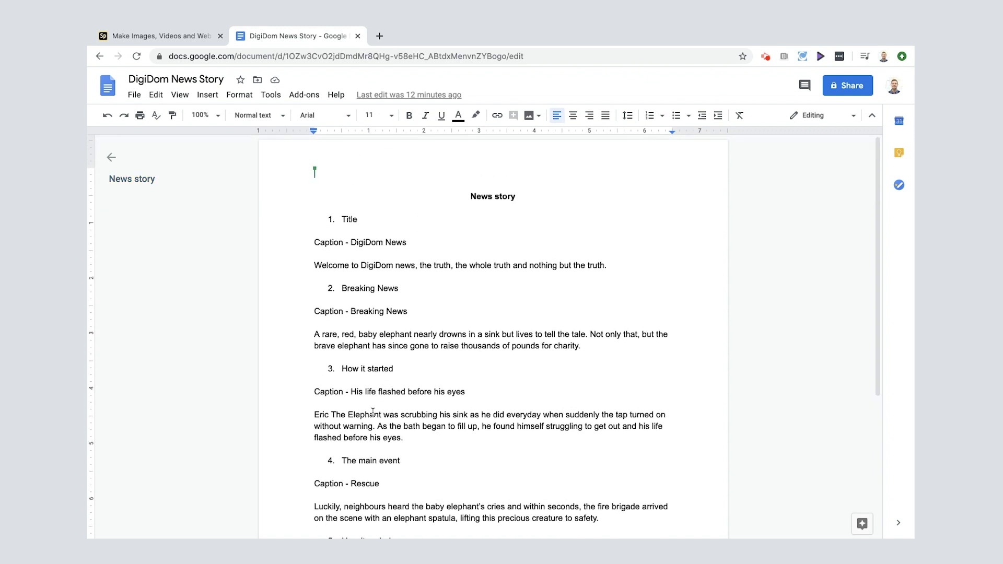
left_click_drag(352, 244, 426, 244)
key("ctrl+c")
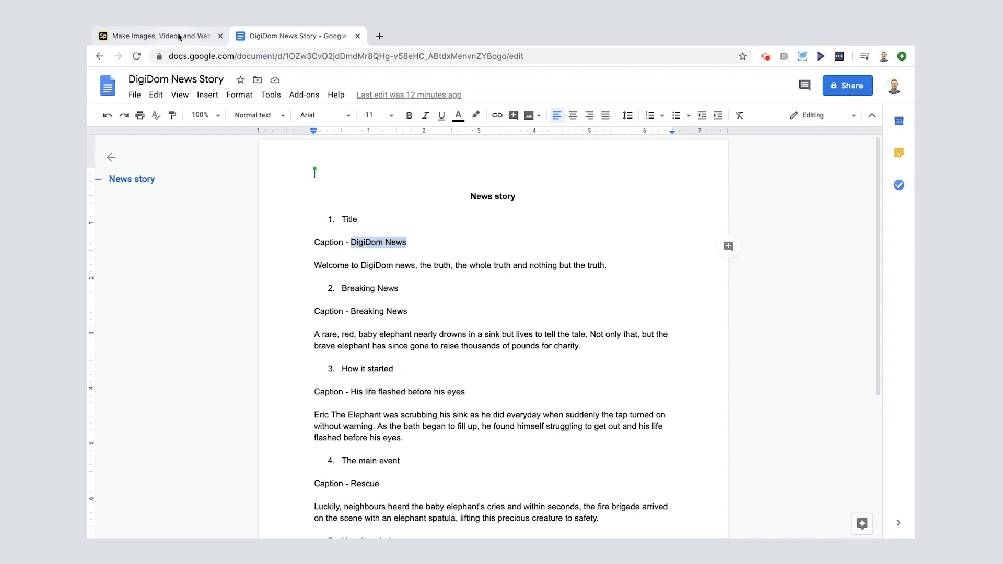
- Paste 'DigiDom News' as enlarged title text on slide 1
left_click(157, 35)
left_click(430, 270)
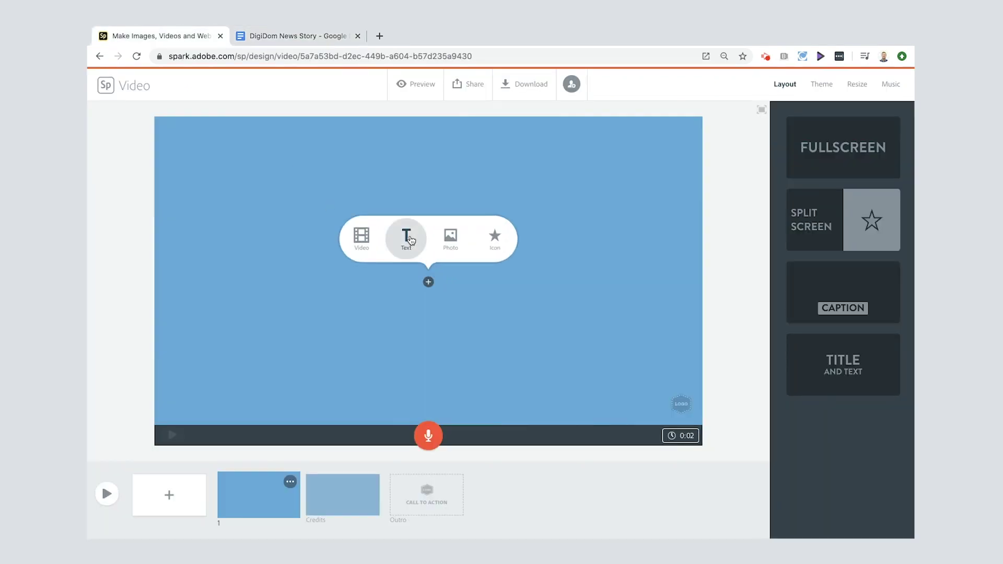
left_click(406, 236)
key("ctrl+v")
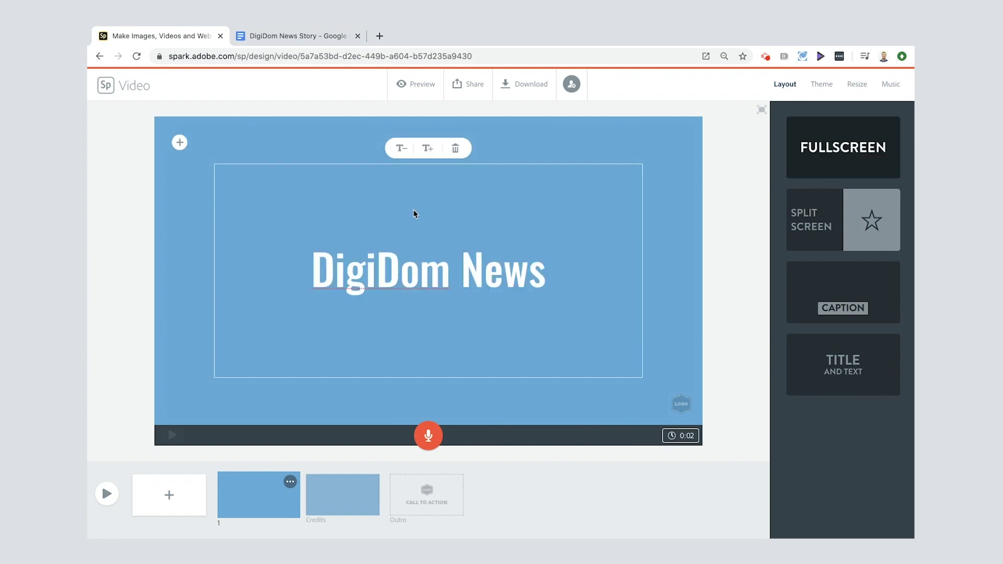
left_click(427, 150)
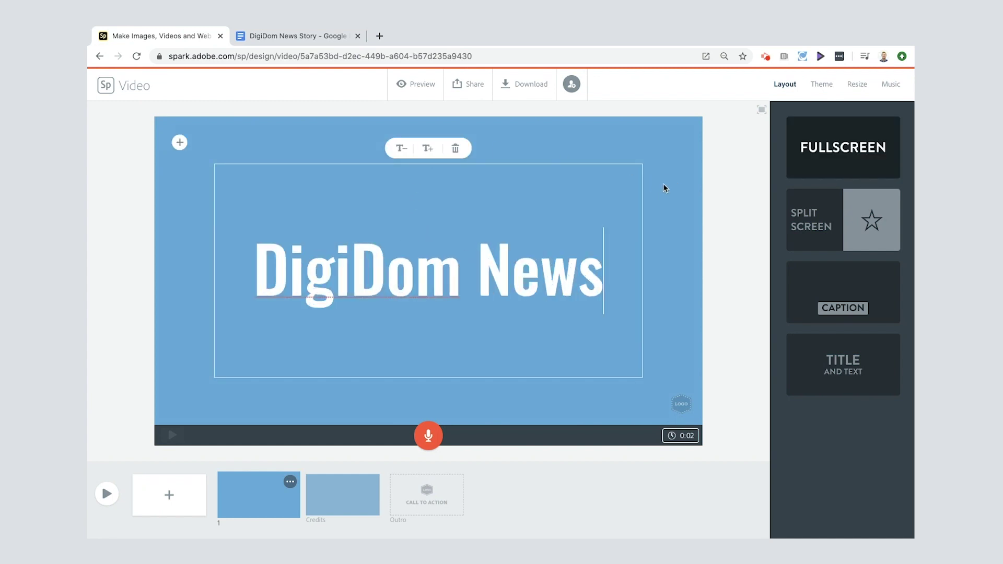
- Search free photos for 'news' and set the protest photo as slide 1's background
left_click(178, 145)
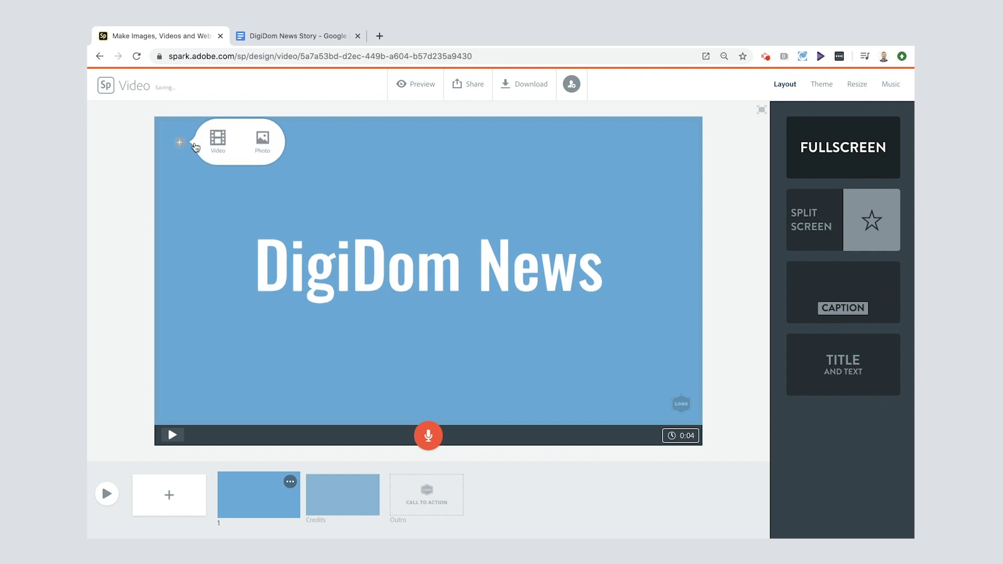
left_click(262, 141)
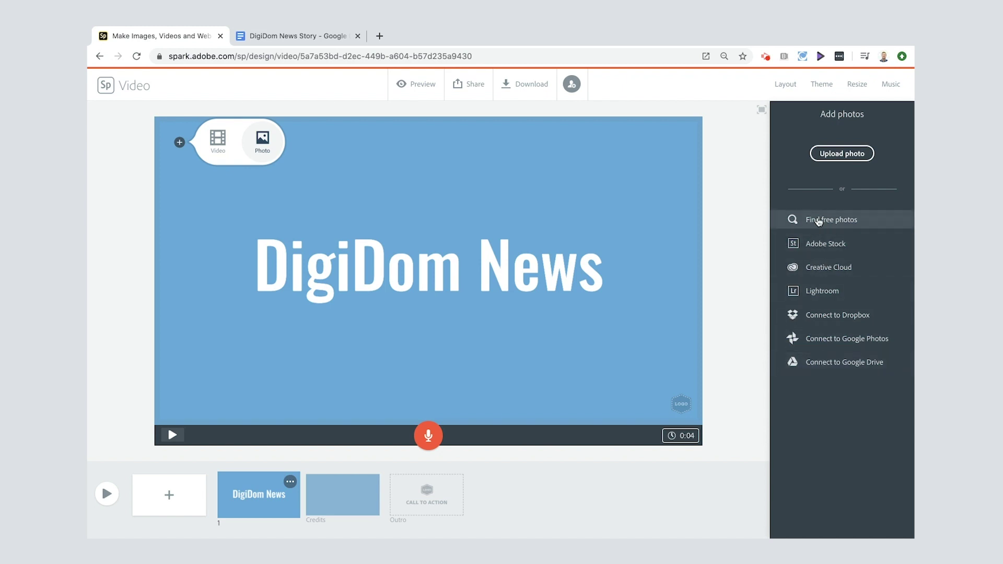
left_click(816, 220)
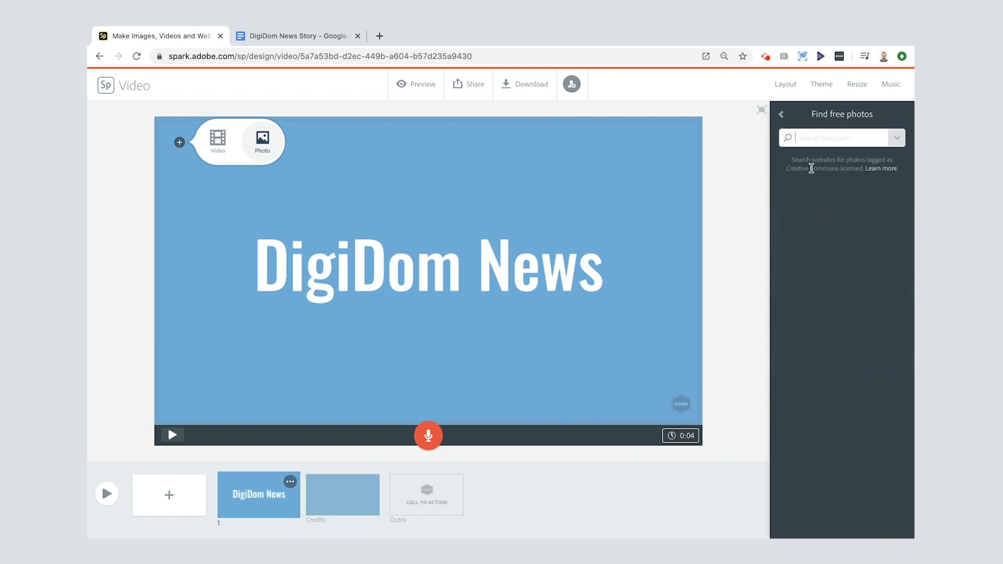
type("news")
key("Return")
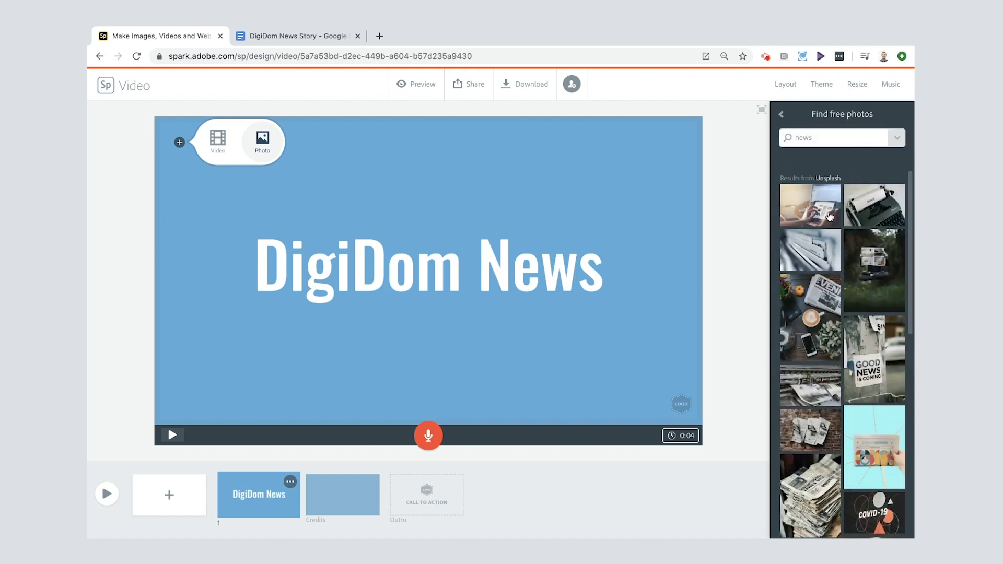
scroll(871, 371, "down", 6)
scroll(872, 371, "down", 10)
scroll(872, 371, "down", 10)
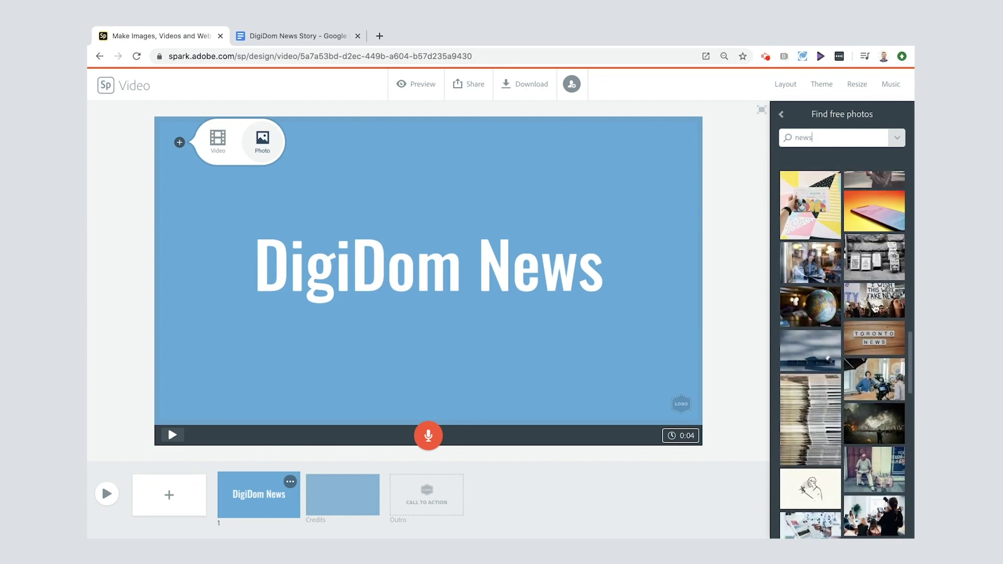
left_click(876, 309)
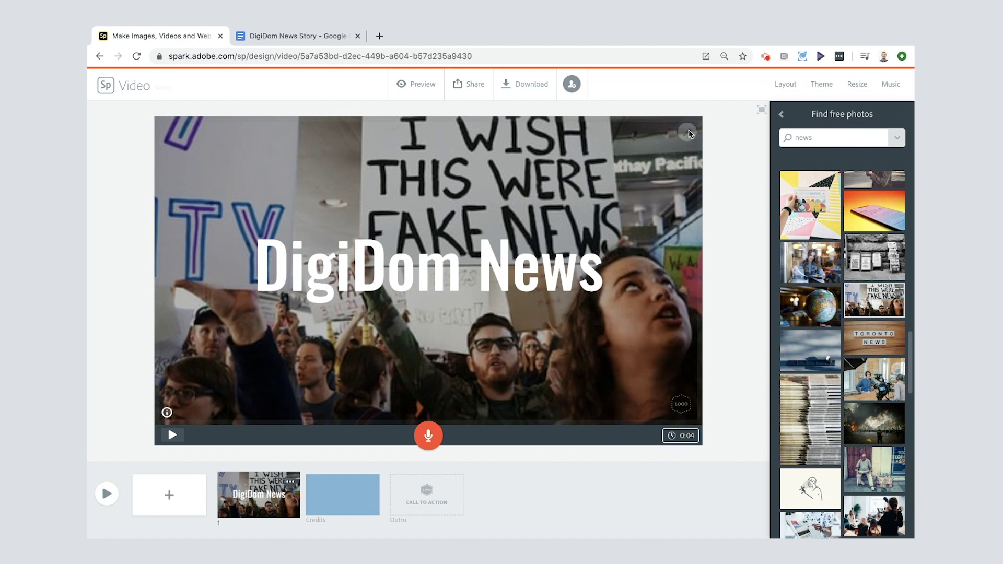
- Zoom and reposition the background photo, then select the script's Welcome narration line
left_click(688, 133)
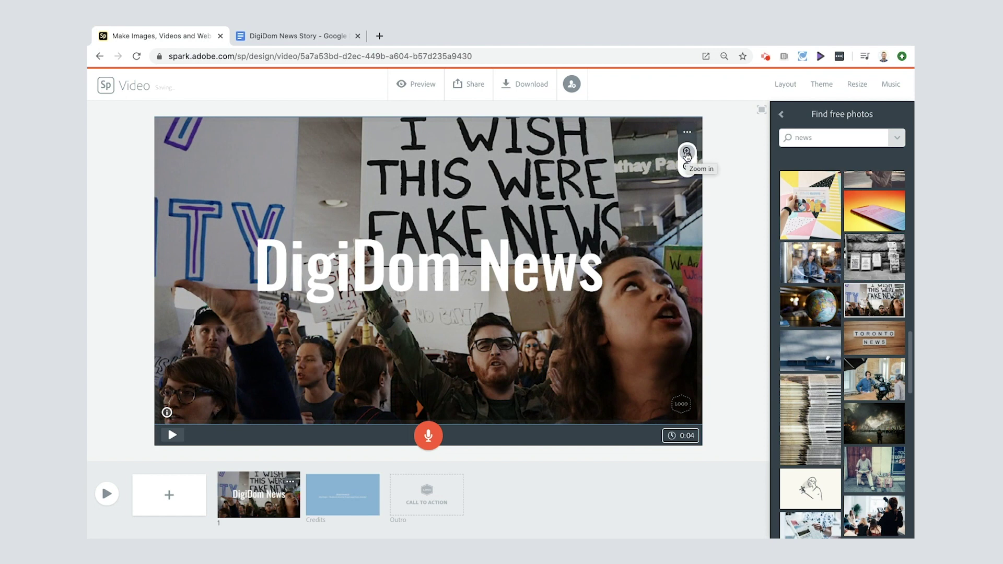
left_click(687, 152)
left_click_drag(629, 140, 689, 185)
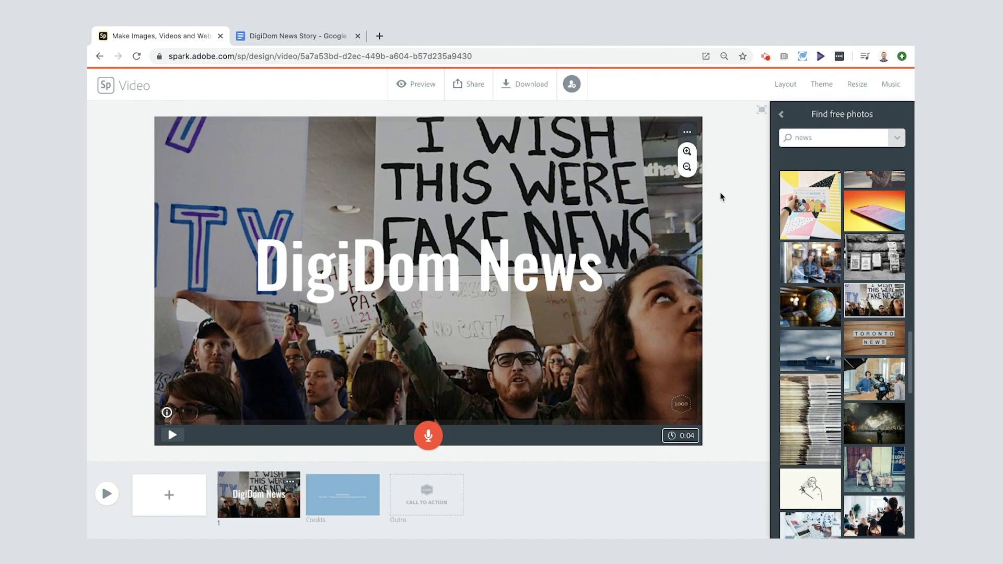
left_click(282, 39)
left_click_drag(315, 265, 612, 268)
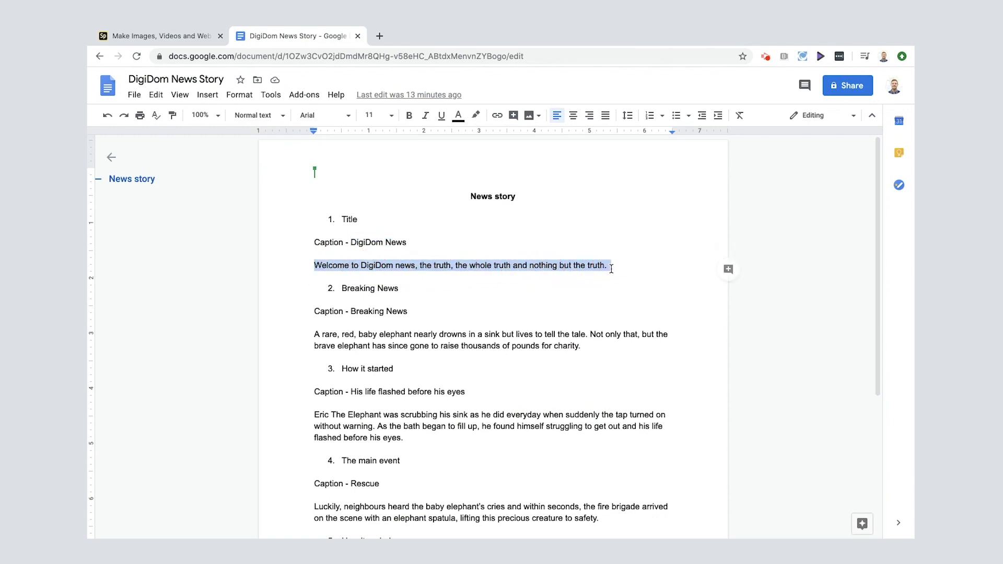
- Record a 7-second voice narration over the DigiDom News title slide
left_click(169, 38)
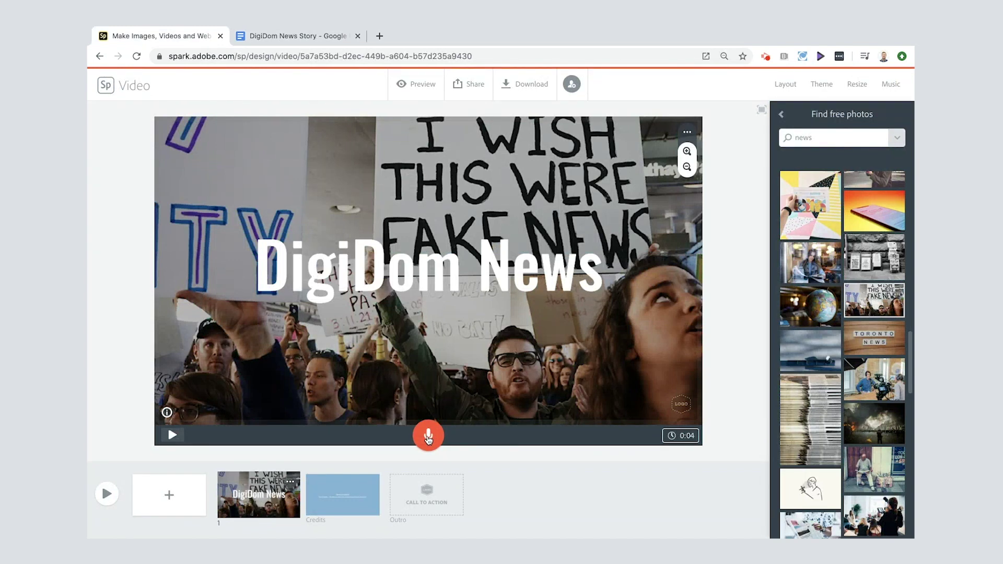
left_click(429, 441)
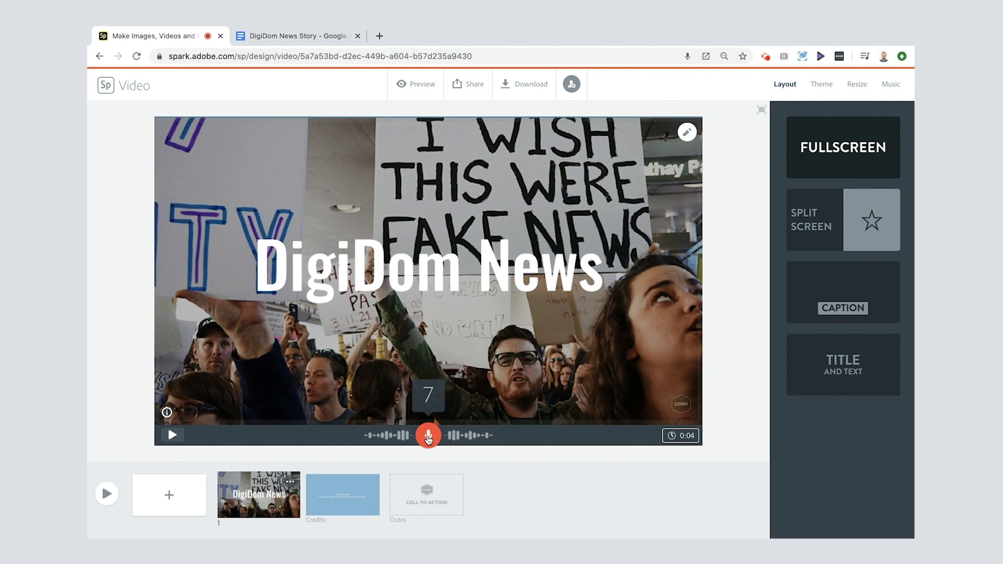
left_click(428, 441)
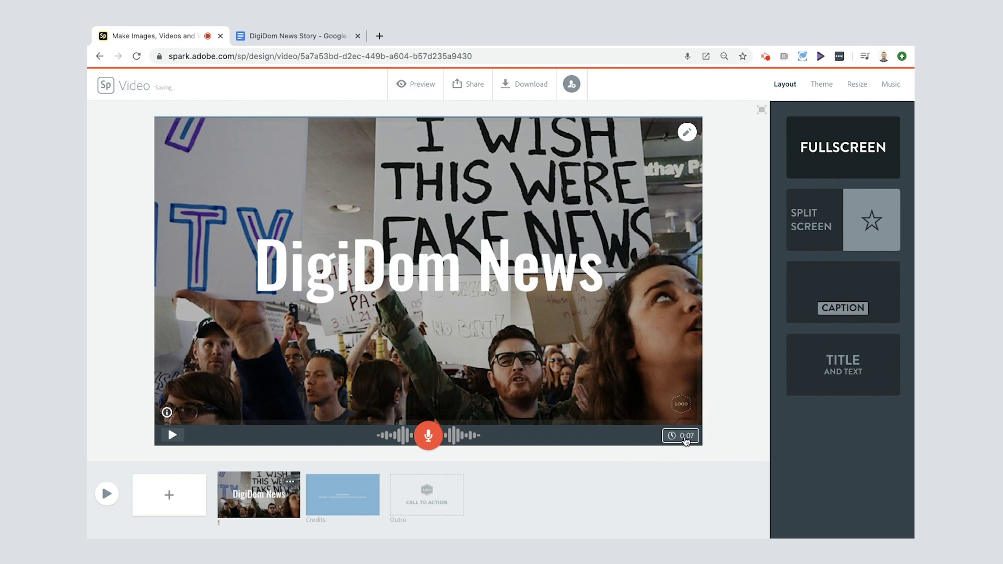
left_click(686, 441)
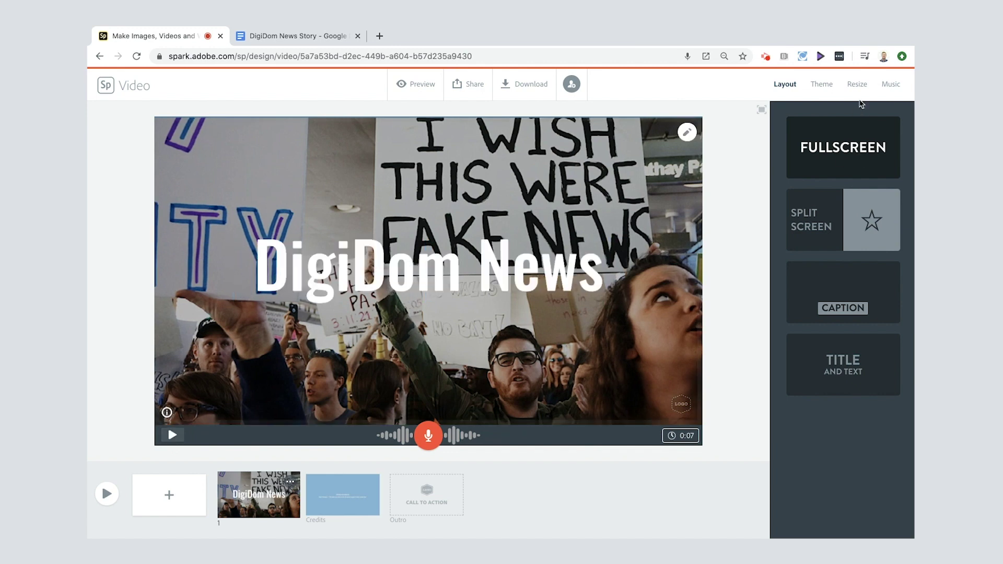
- Switch the background music to 'Bringing Change' and lower its volume slightly
left_click(890, 85)
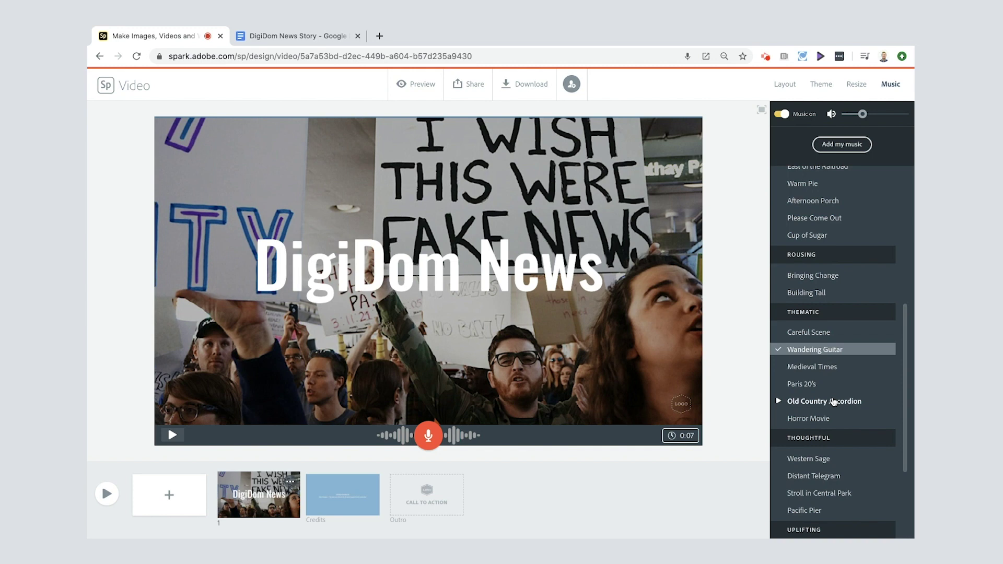
left_click(779, 277)
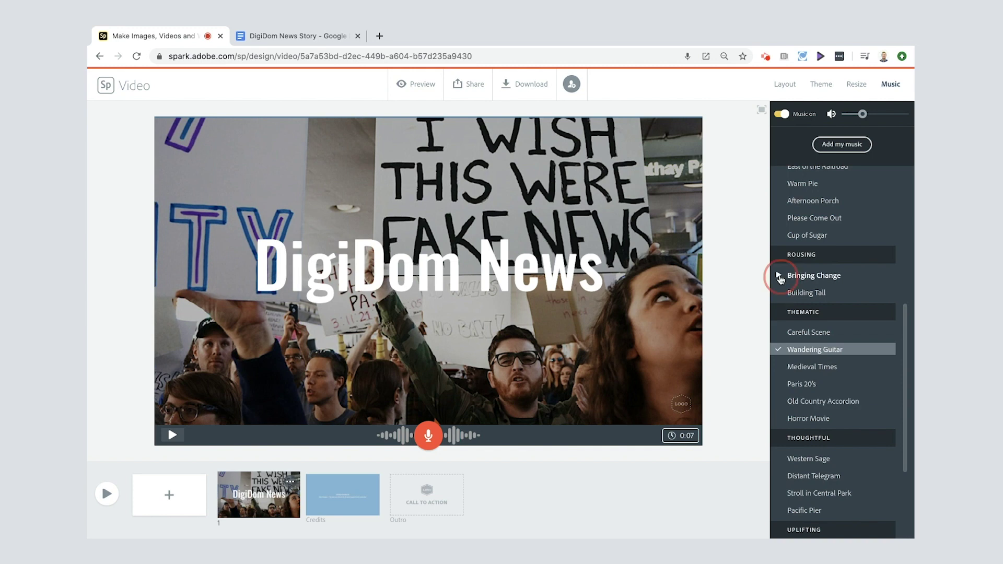
left_click(813, 277)
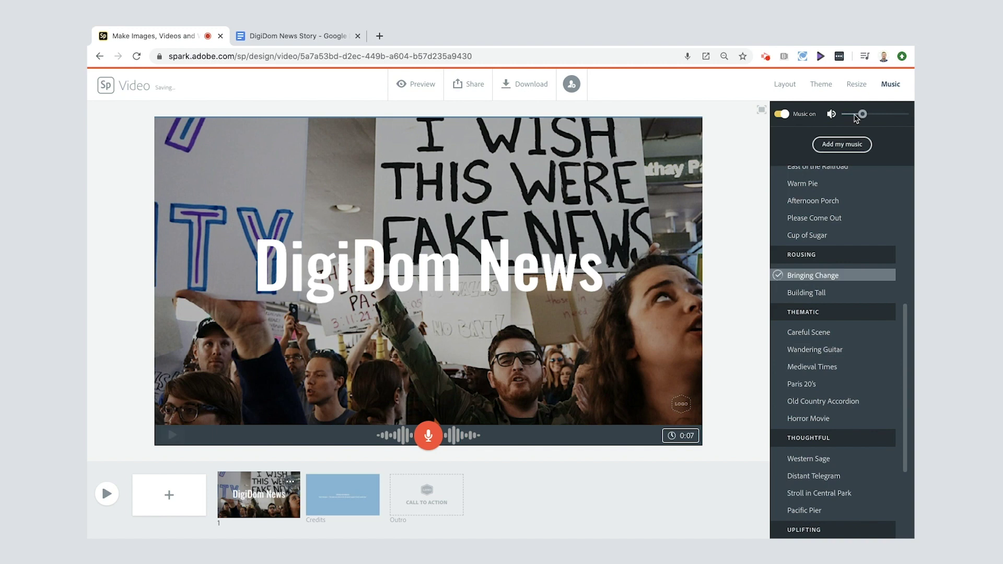
left_click(857, 116)
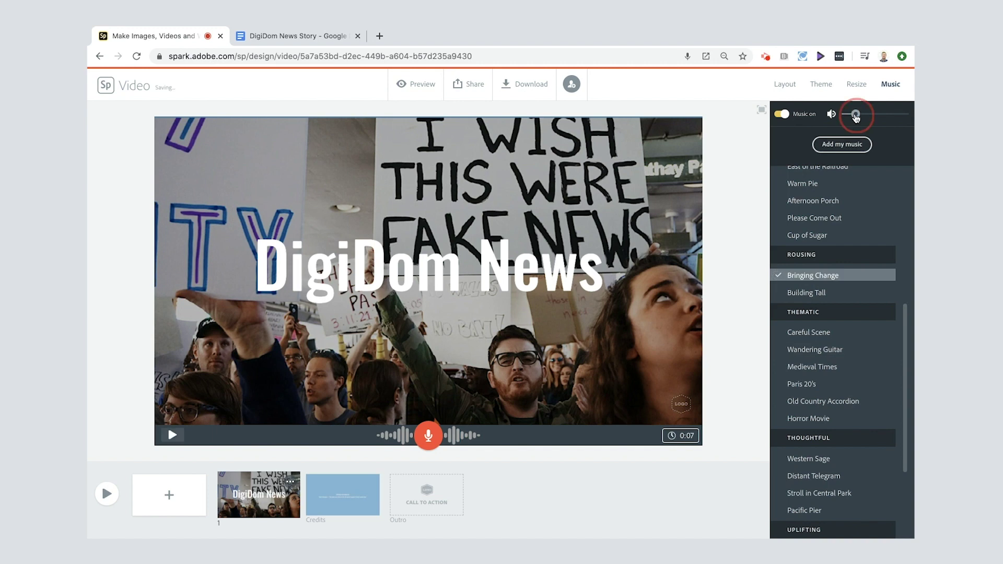
left_click_drag(857, 118, 854, 118)
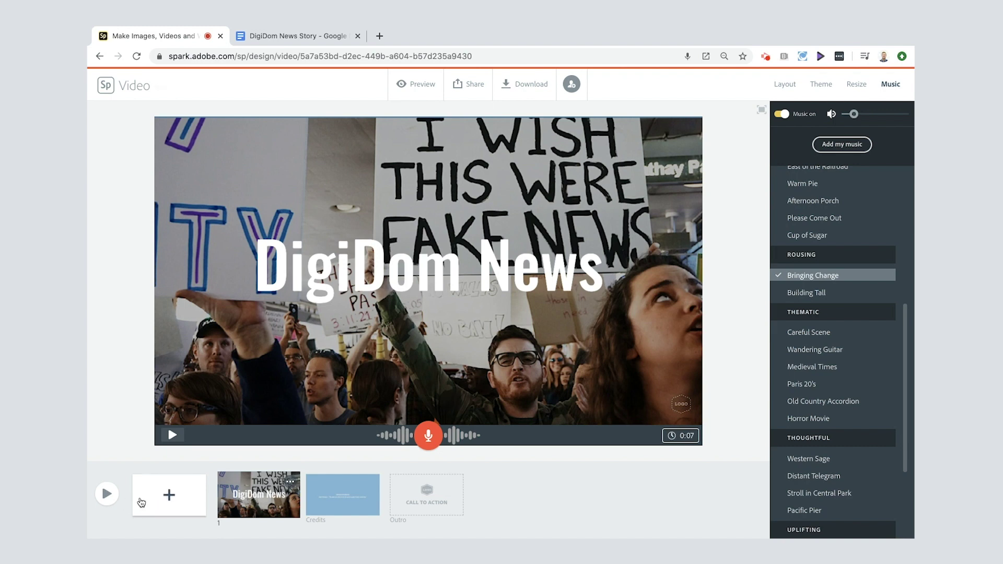
- Add slide 2 with breakingnews.mp4 from Downloads > Breaking News Report
left_click(169, 500)
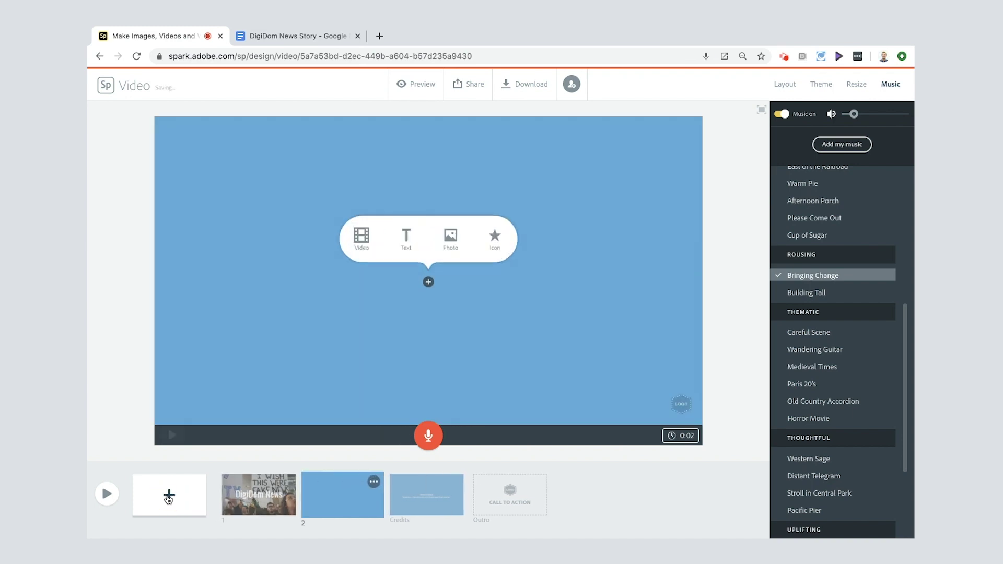
left_click(369, 242)
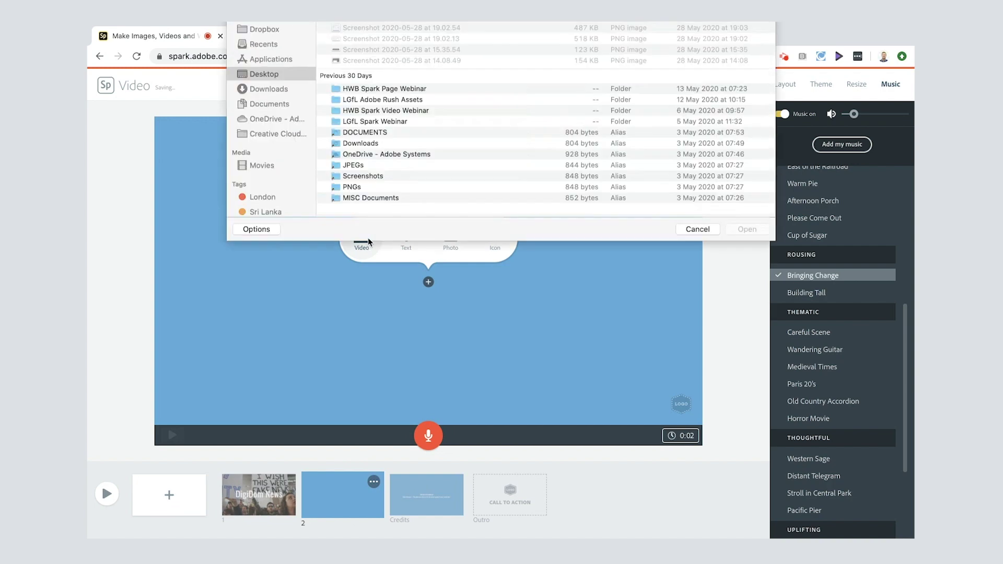
left_click(281, 128)
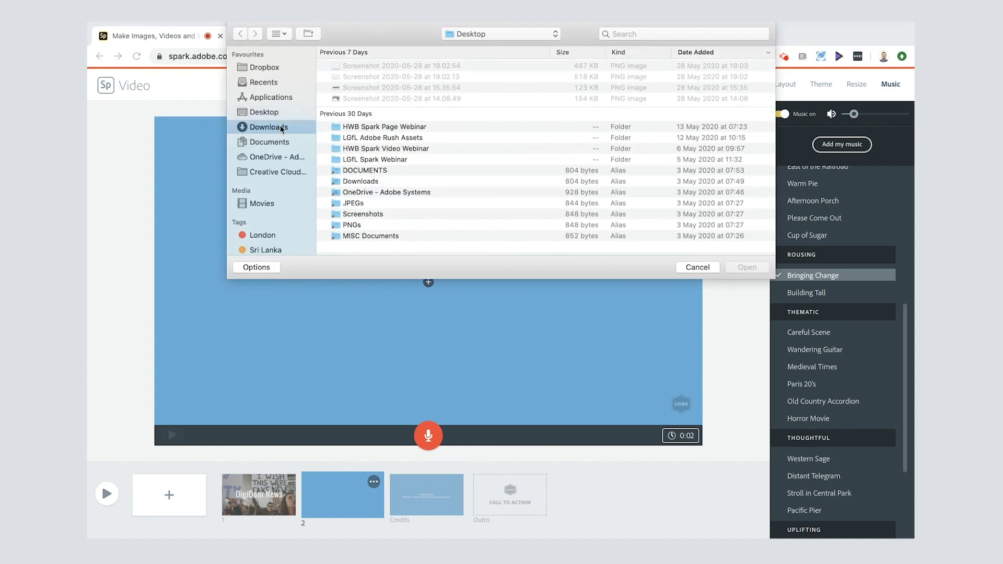
double_click(365, 88)
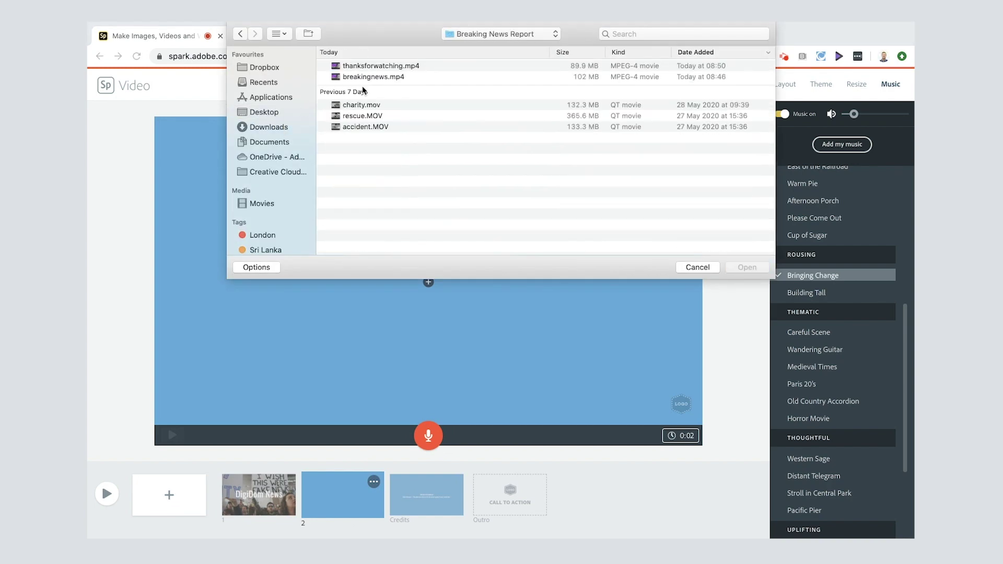
left_click(370, 77)
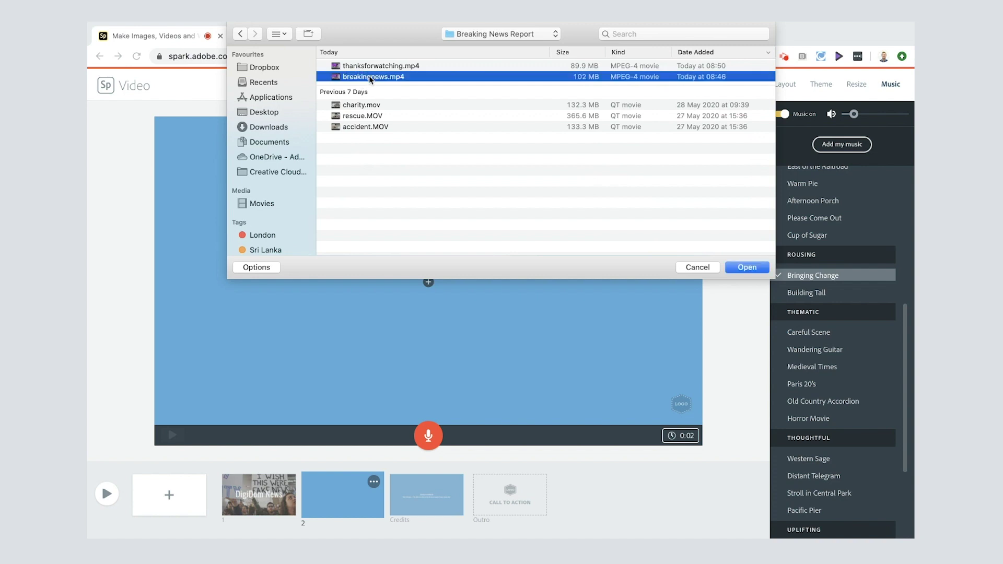
left_click(747, 268)
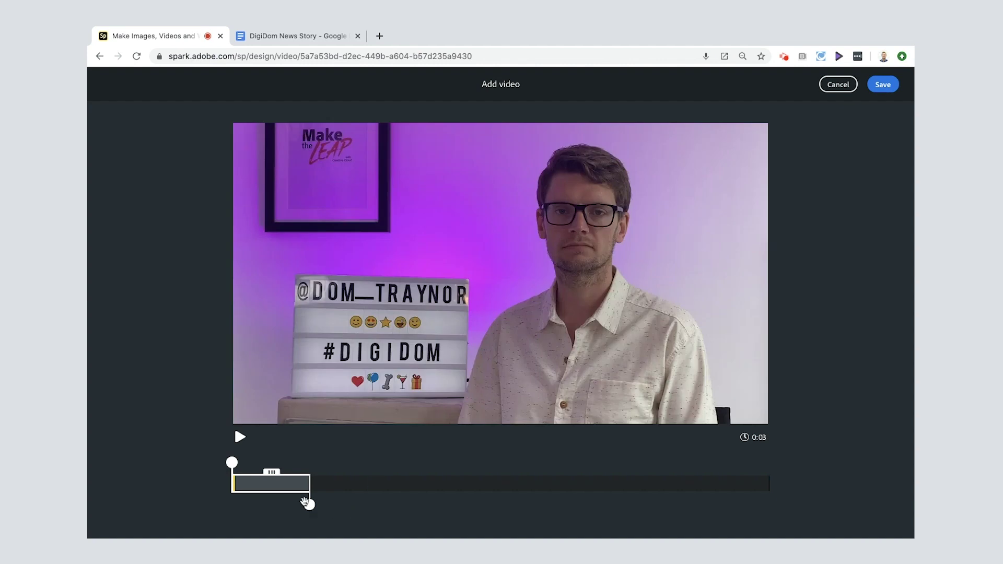
- Extend the breakingnews clip to its full 0:21, preview it, and save it to slide 2
left_click_drag(309, 505, 774, 482)
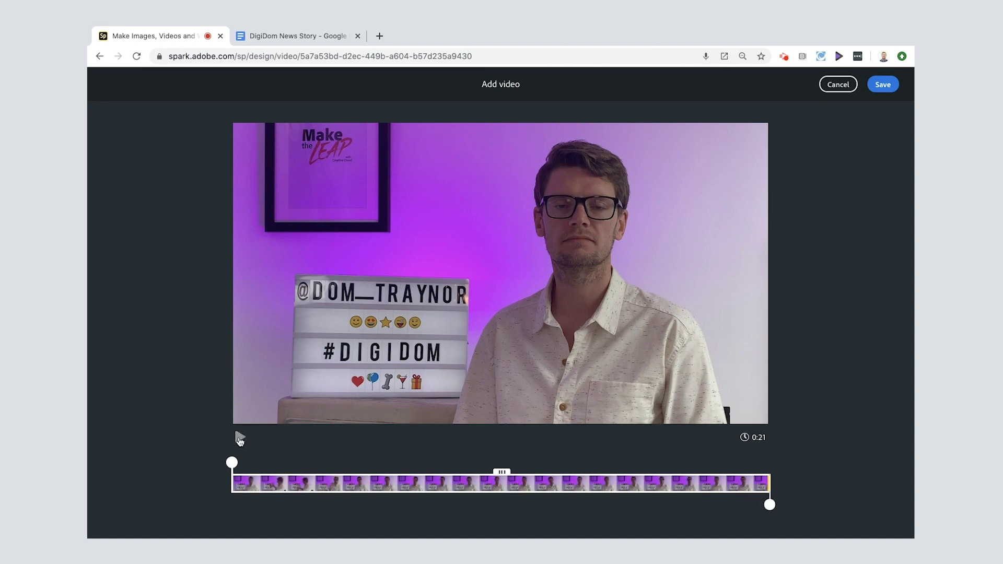
left_click(240, 439)
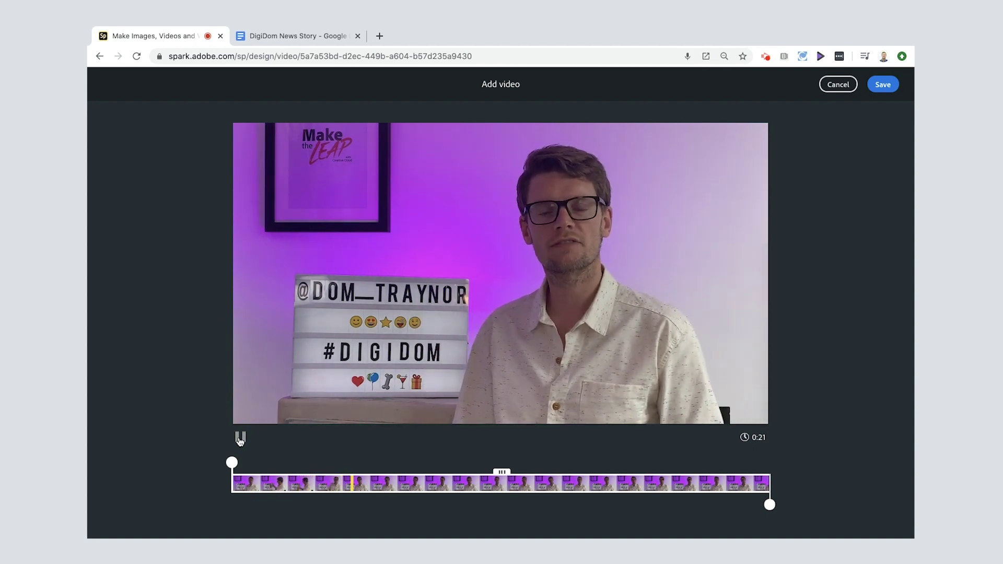
left_click(240, 439)
left_click(741, 484)
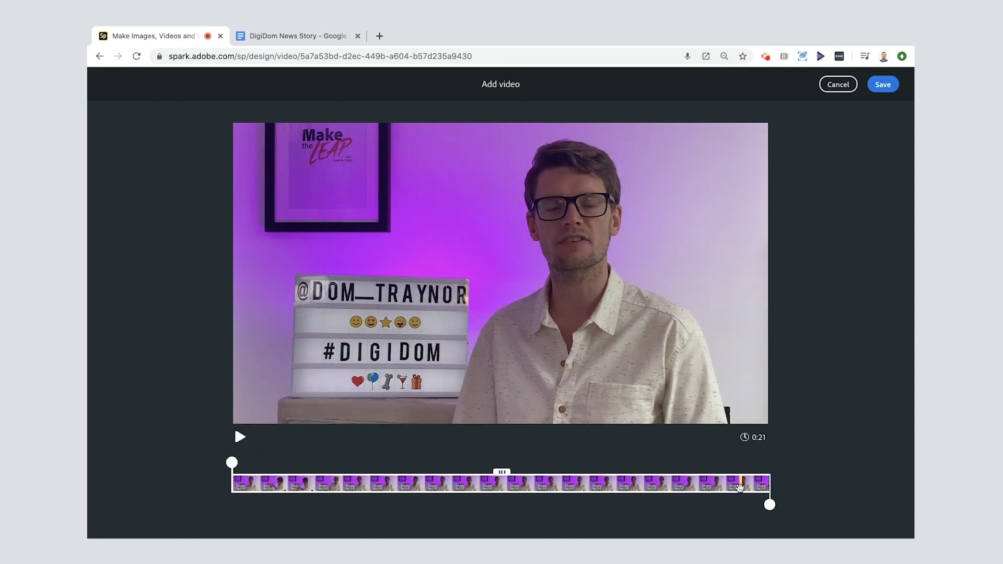
left_click(240, 439)
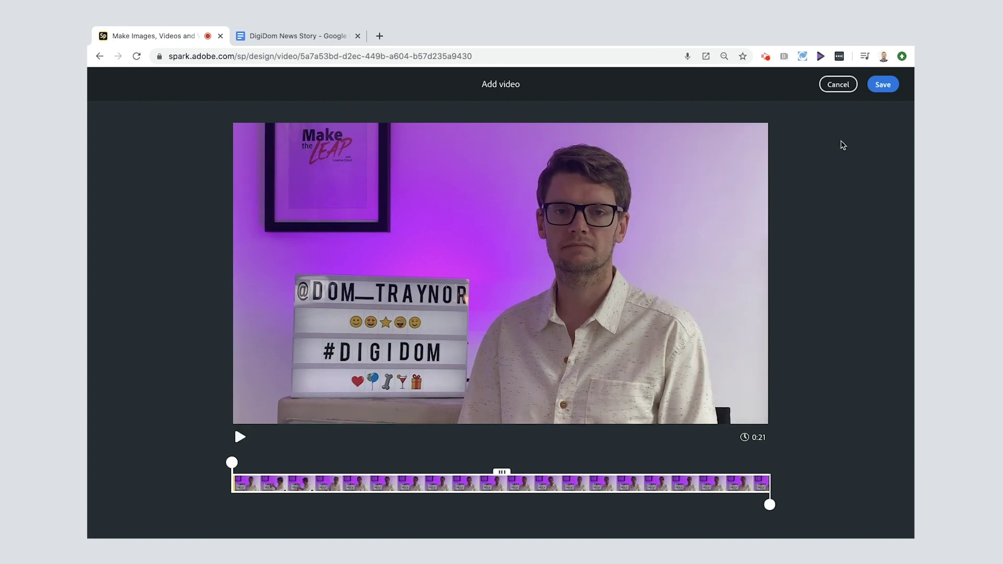
left_click(882, 85)
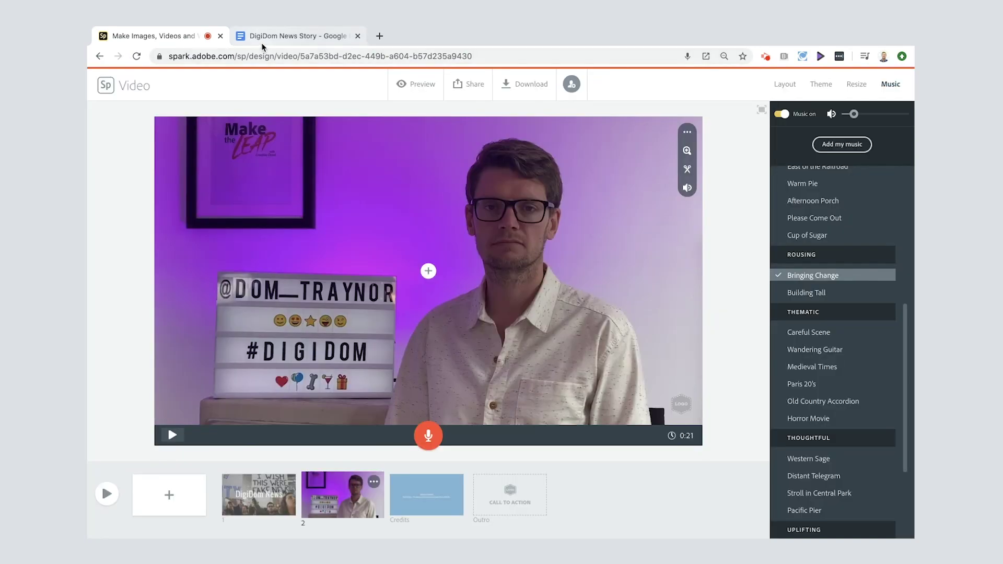
- Set the clip's sound to loud, then zoom in and reposition its framing
left_click(687, 192)
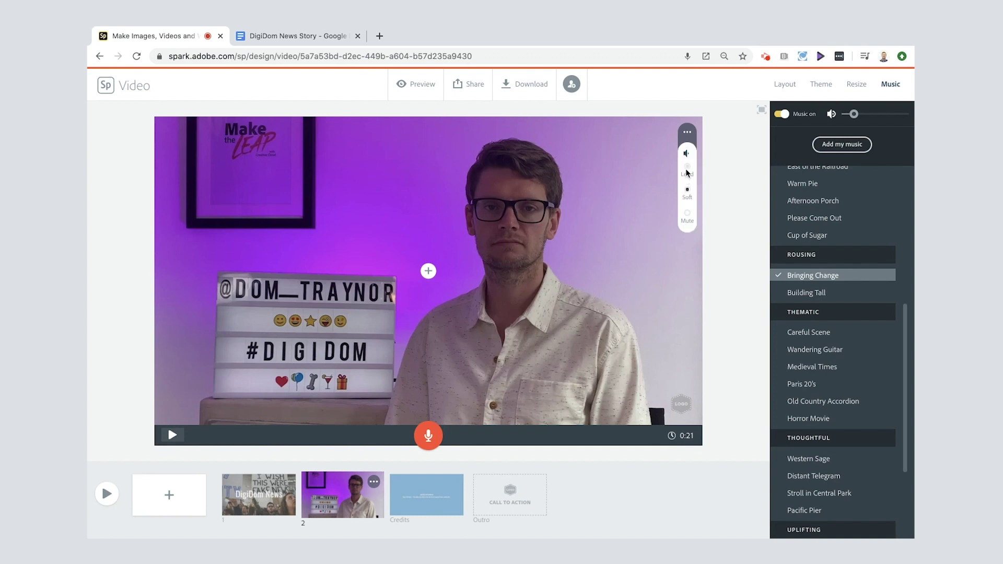
left_click(687, 168)
left_click(687, 132)
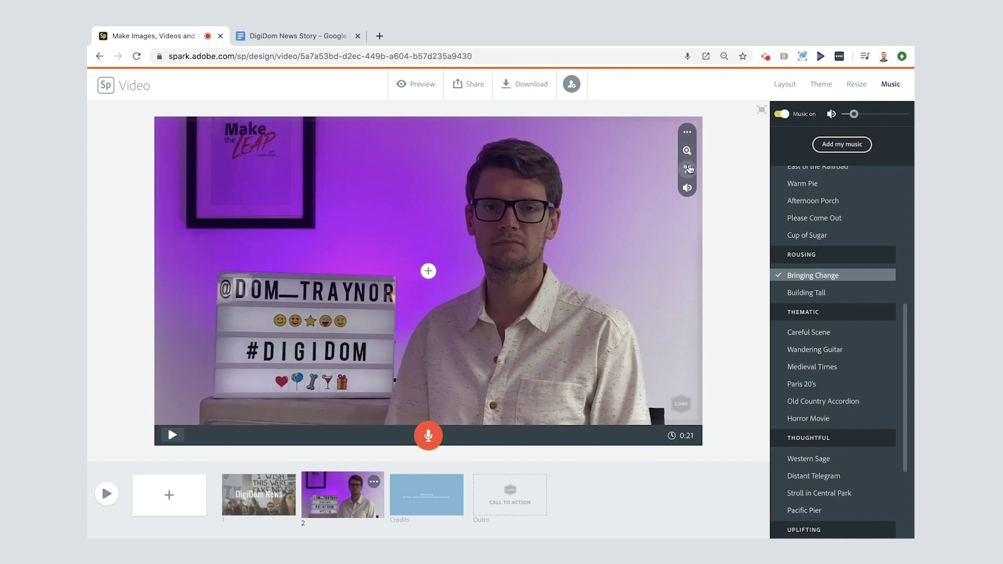
left_click(687, 151)
left_click(687, 152)
left_click_drag(630, 162, 614, 196)
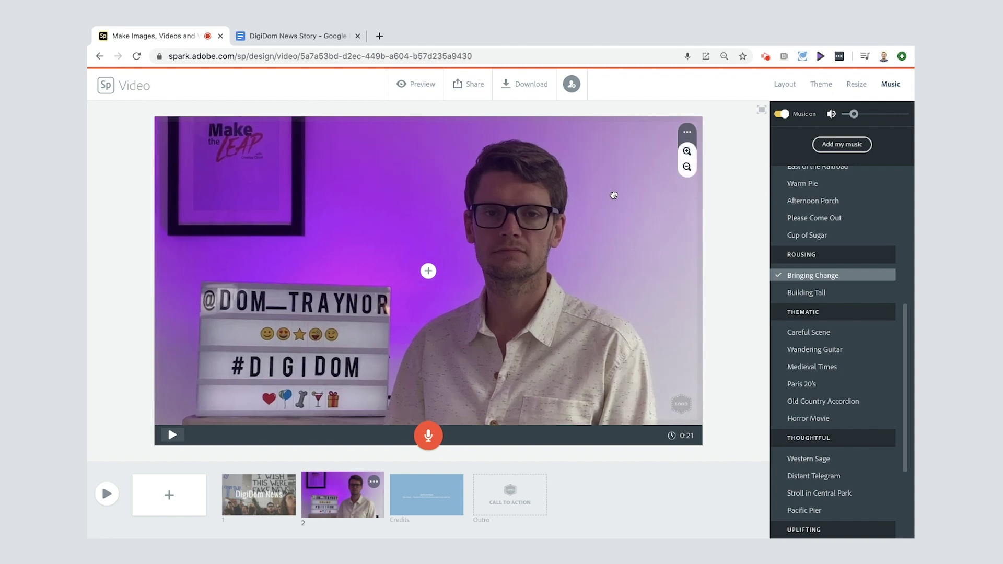
left_click(688, 133)
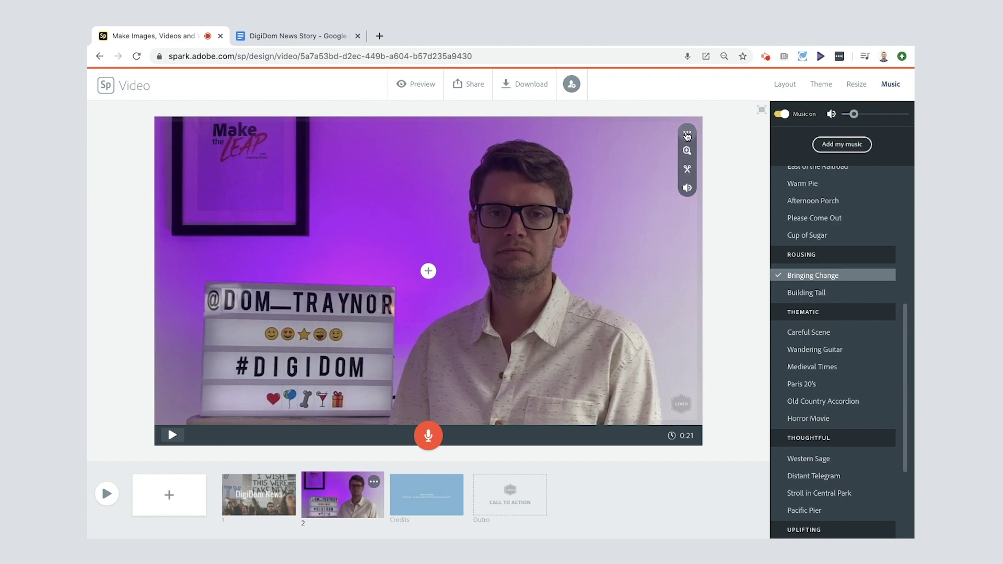
- Add 'Breaking News' text using the Caption layout and reposition the caption bar
left_click(429, 270)
left_click(405, 234)
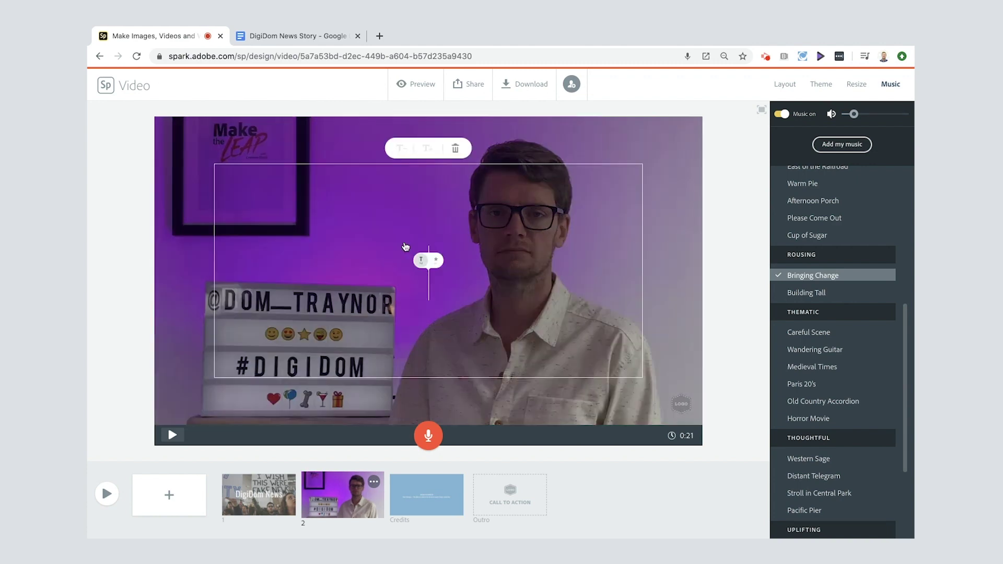
type("Breaking News")
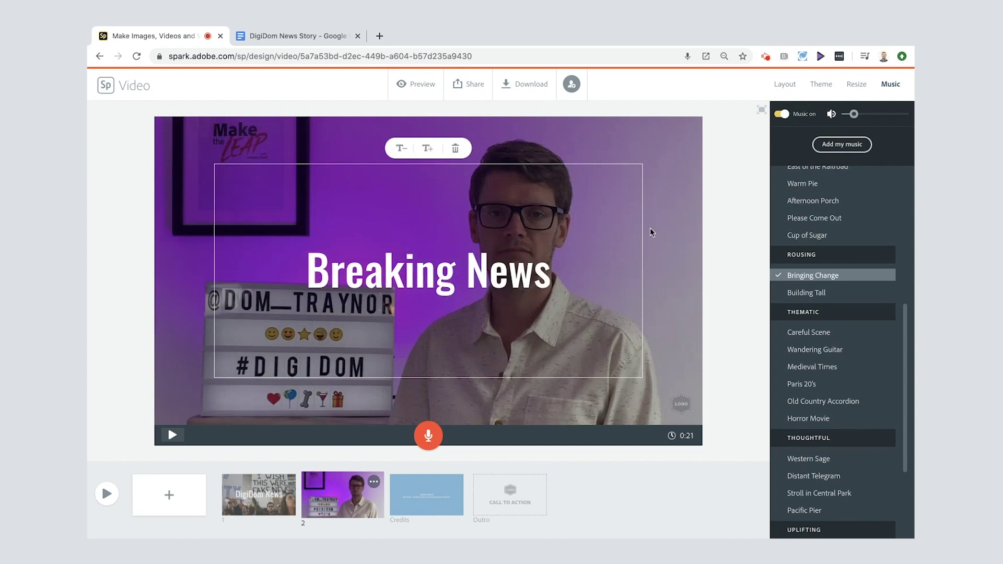
left_click(720, 223)
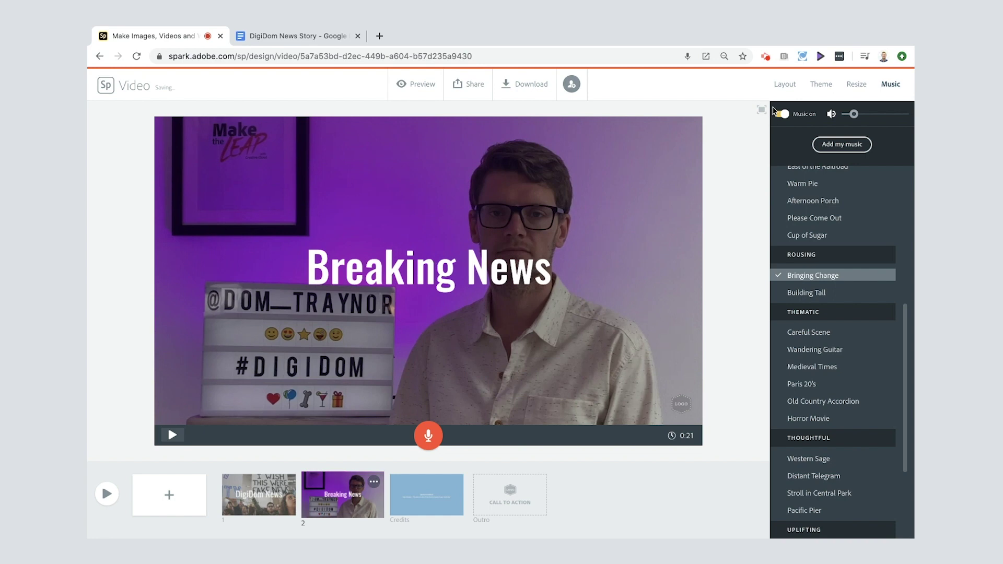
left_click(785, 84)
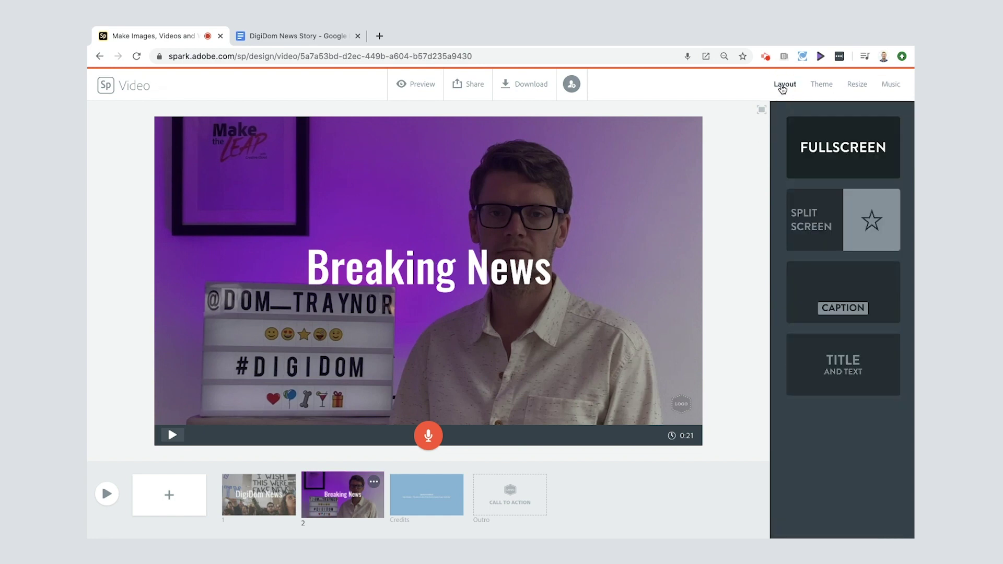
left_click(826, 293)
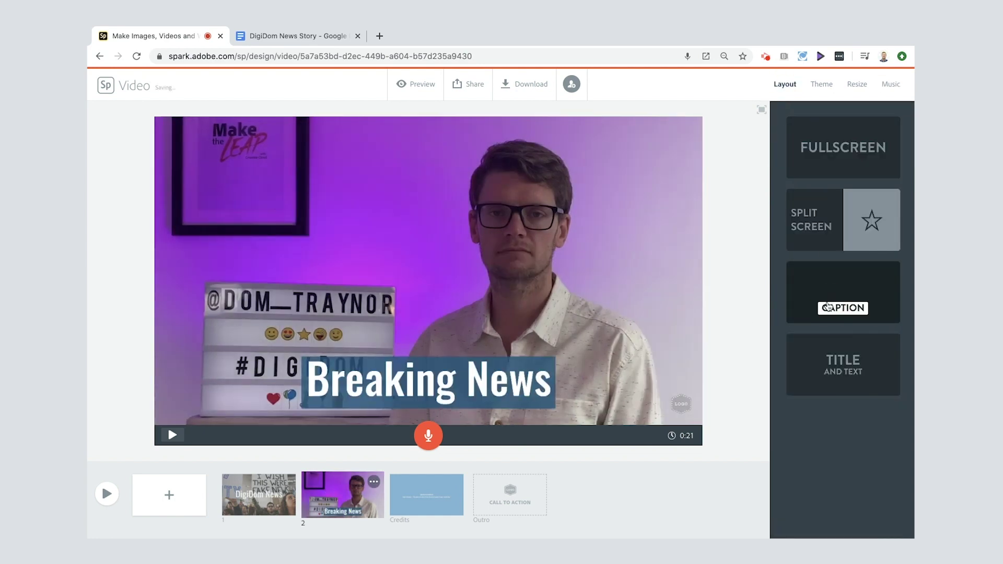
left_click_drag(462, 374, 595, 375)
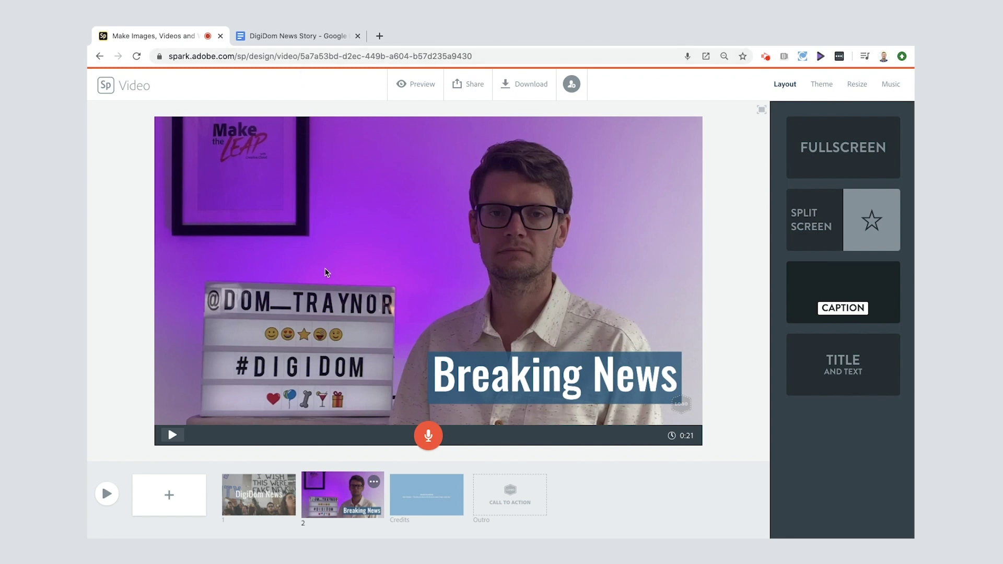
- Add slide 3 and select the script caption 'His life flashed before his eyes'
left_click(165, 500)
left_click(306, 40)
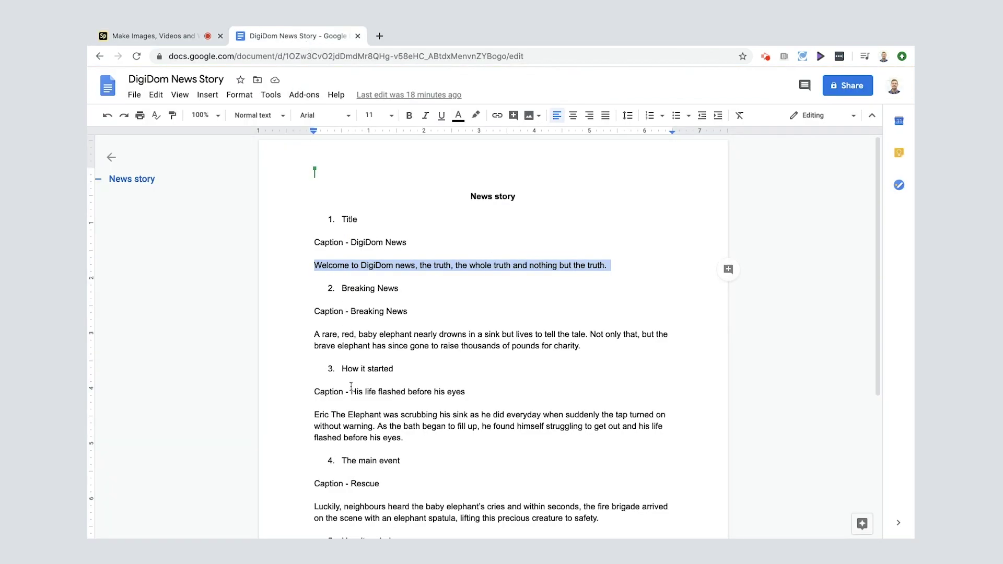
left_click_drag(352, 391, 465, 394)
key("super+c")
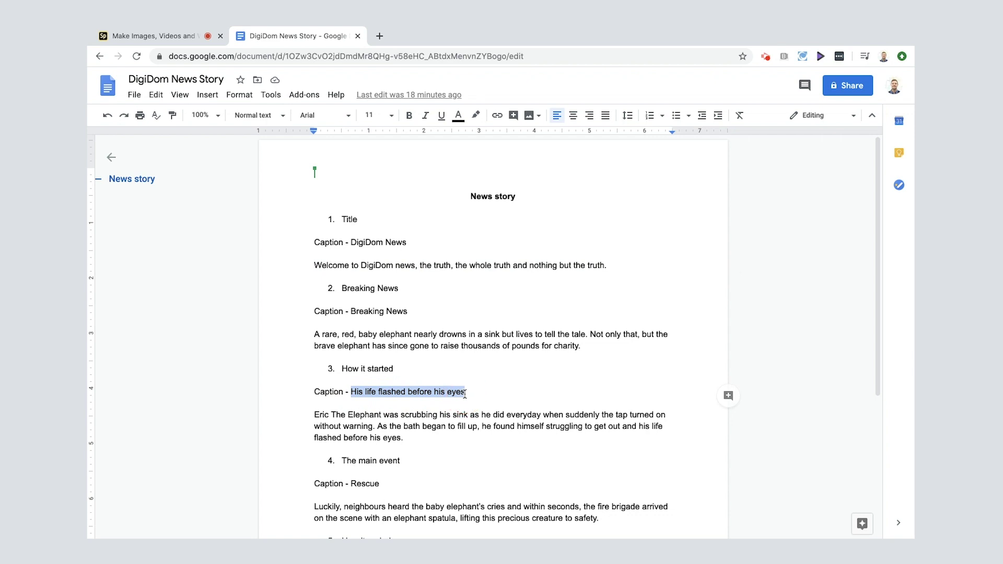
left_click(168, 40)
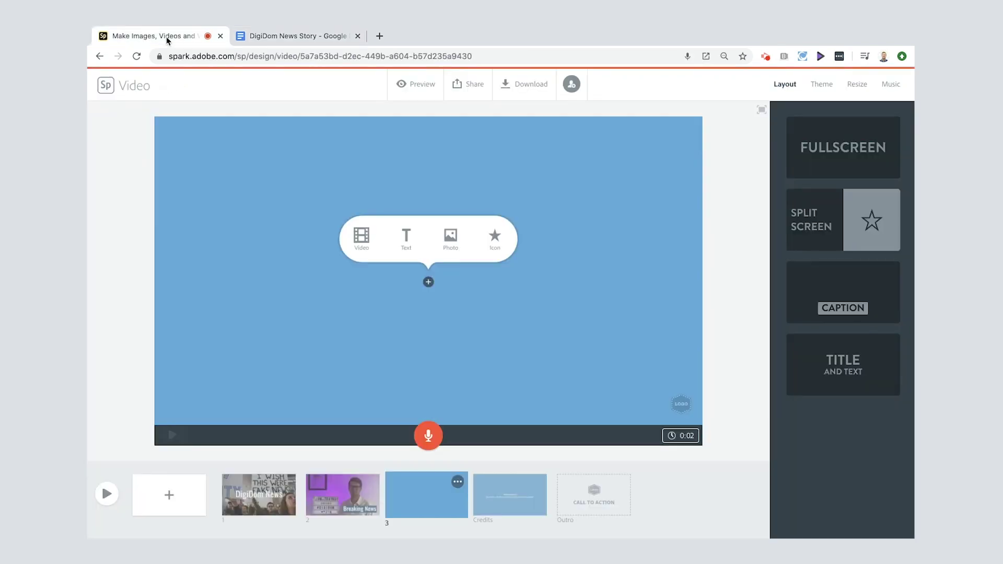
- Paste the caption in a Caption layout, adjust its size, and start adding a video clip
left_click(406, 244)
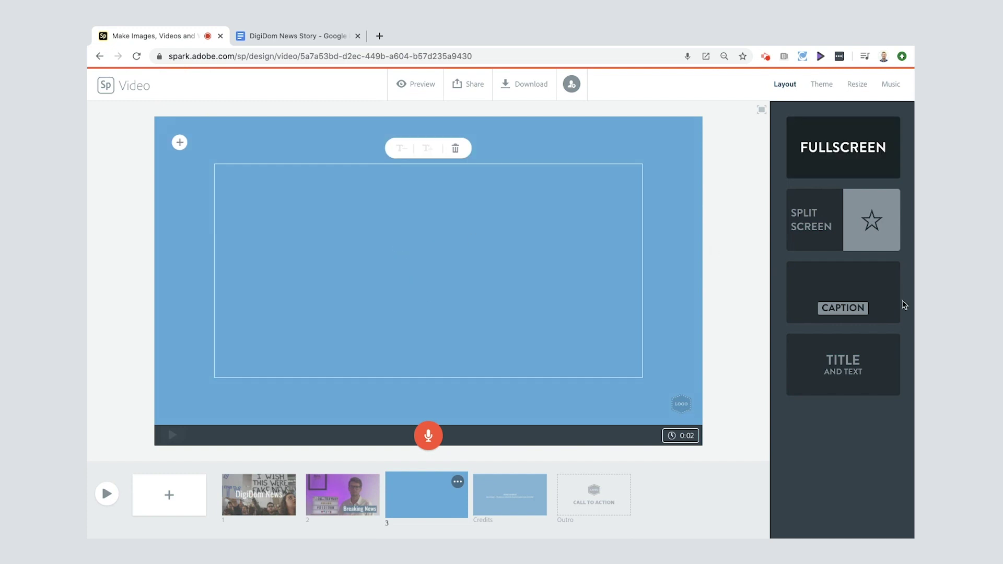
left_click(883, 297)
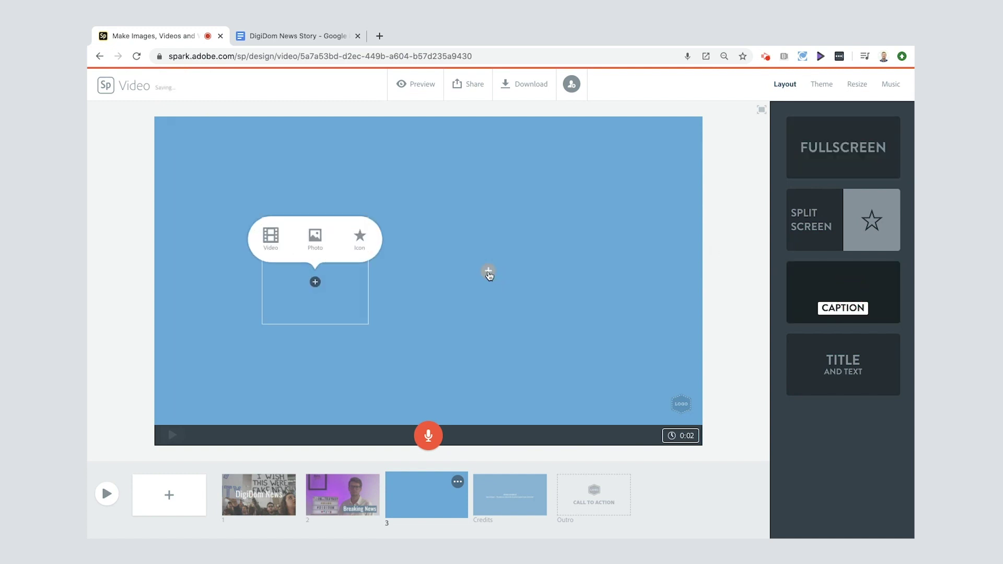
left_click(489, 272)
key("super+v")
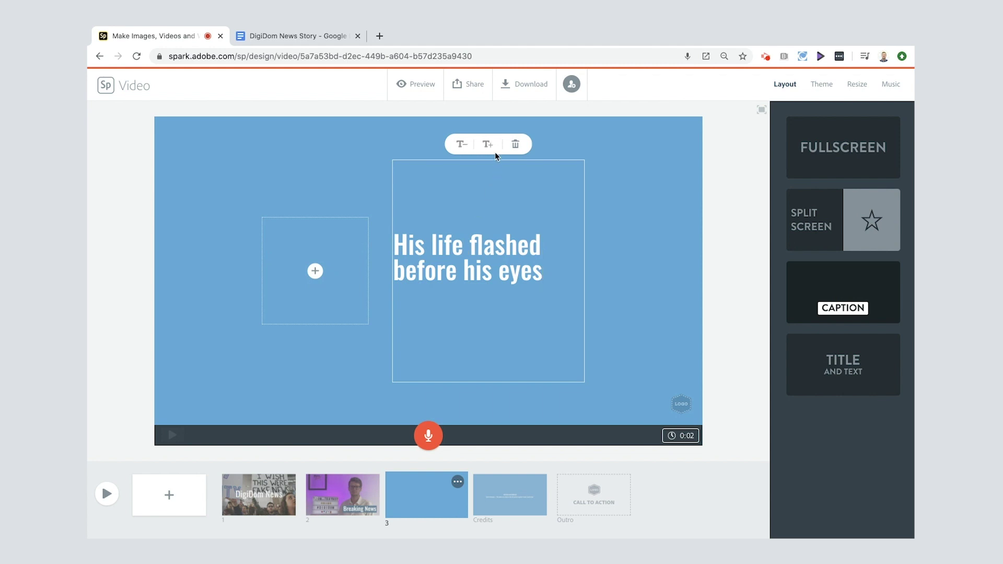
left_click(488, 145)
left_click(466, 144)
left_click(314, 272)
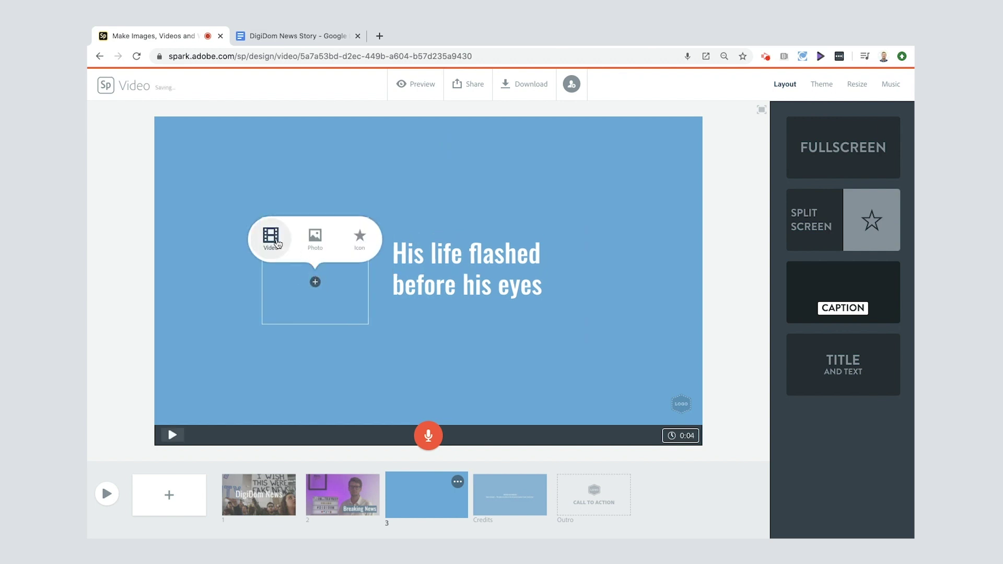
left_click(277, 244)
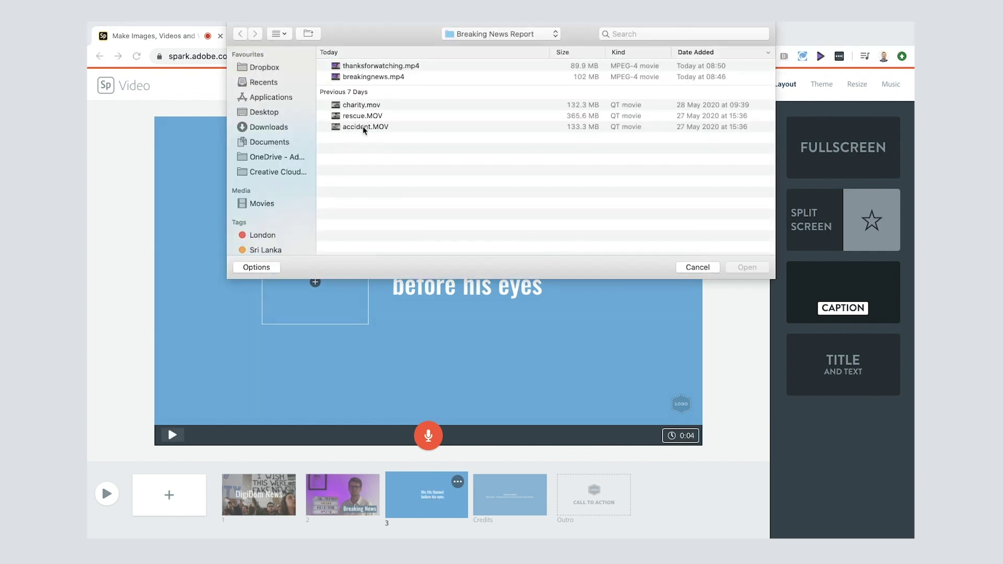
- Add accident.MOV to slide 3, trim it to about six seconds, and save
left_click(363, 127)
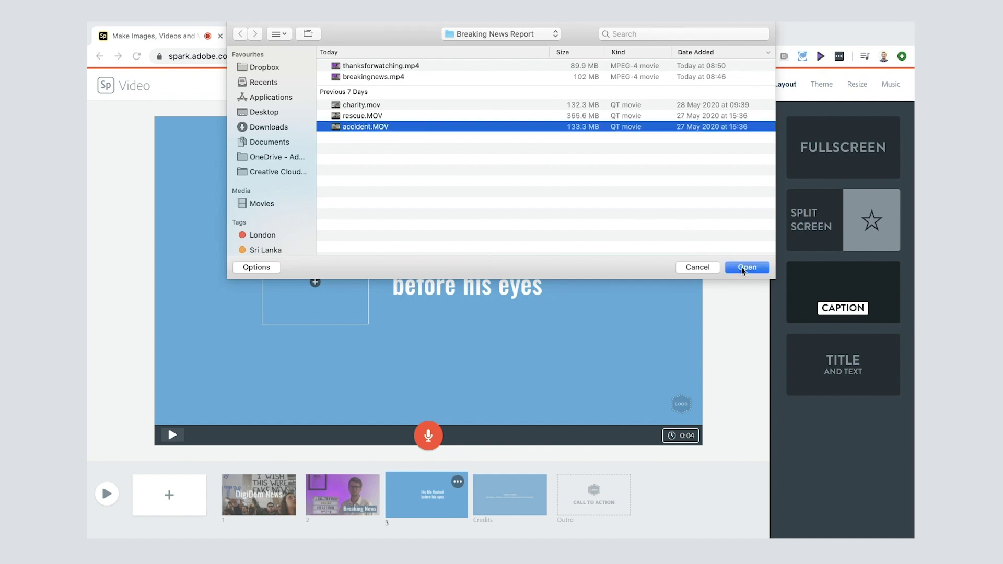
left_click(747, 267)
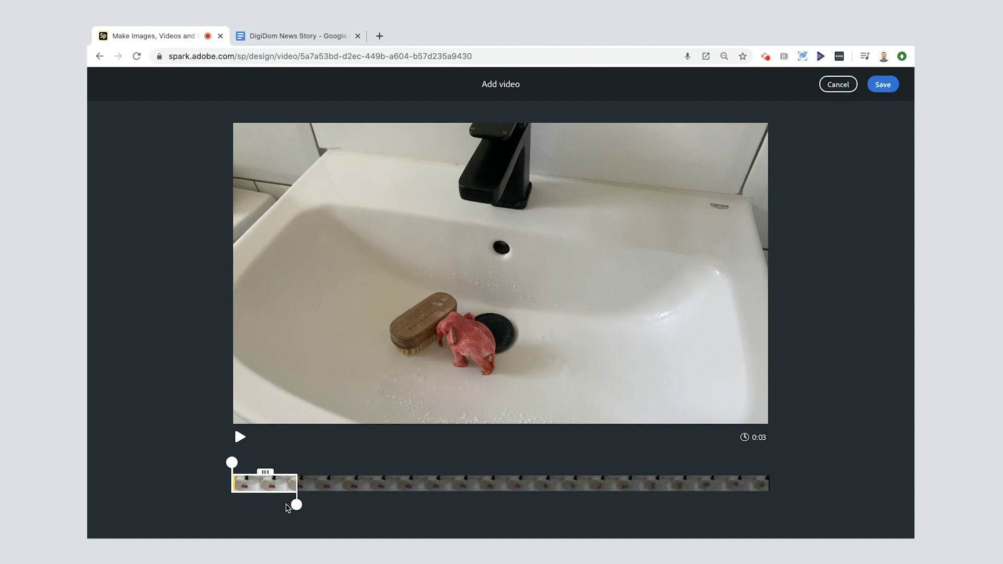
left_click_drag(296, 503, 372, 491)
left_click(886, 89)
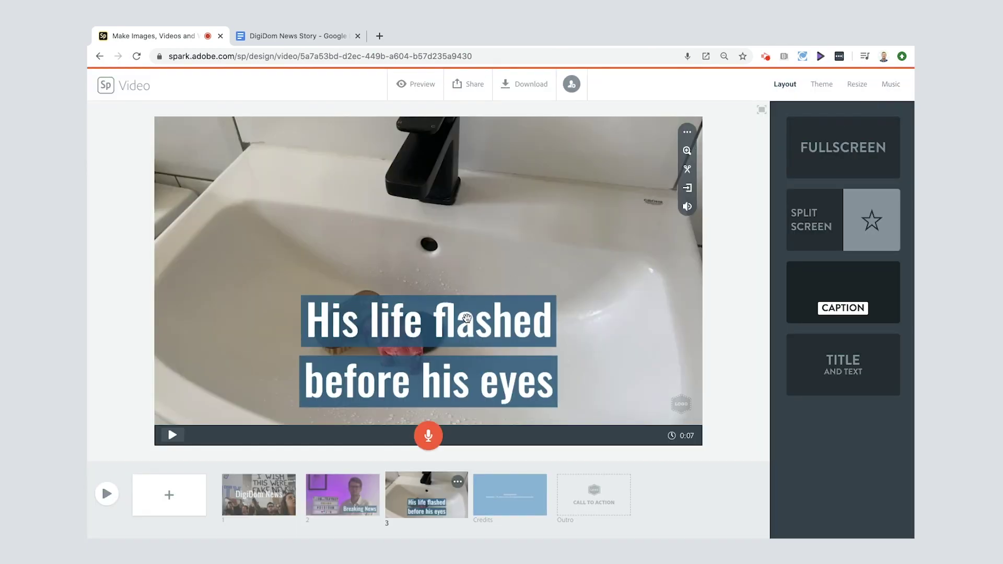
- Drag slide 3's caption to the top-left, then narrate the Eric The Elephant paragraph (about 14 seconds)
left_click_drag(448, 302, 312, 130)
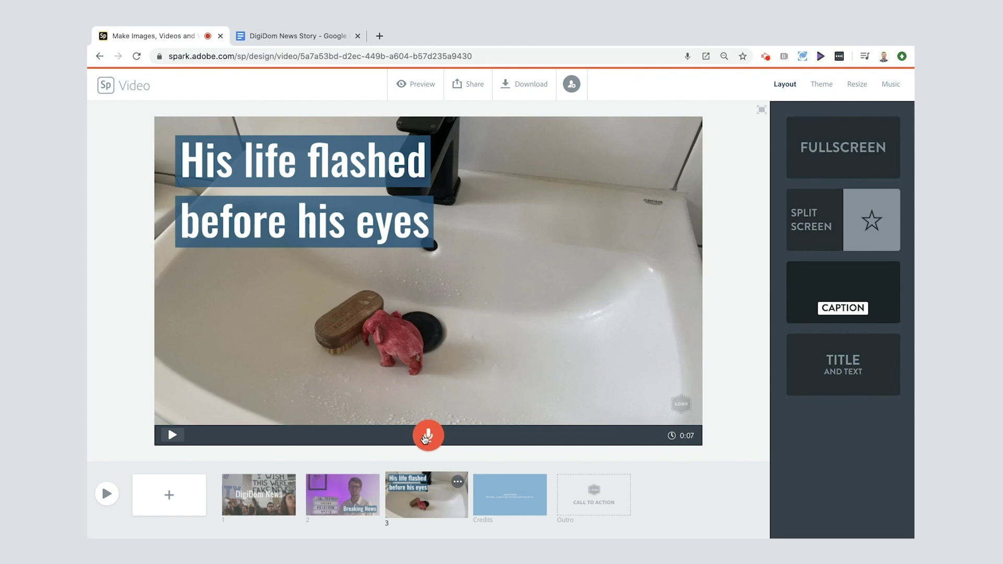
left_click(265, 35)
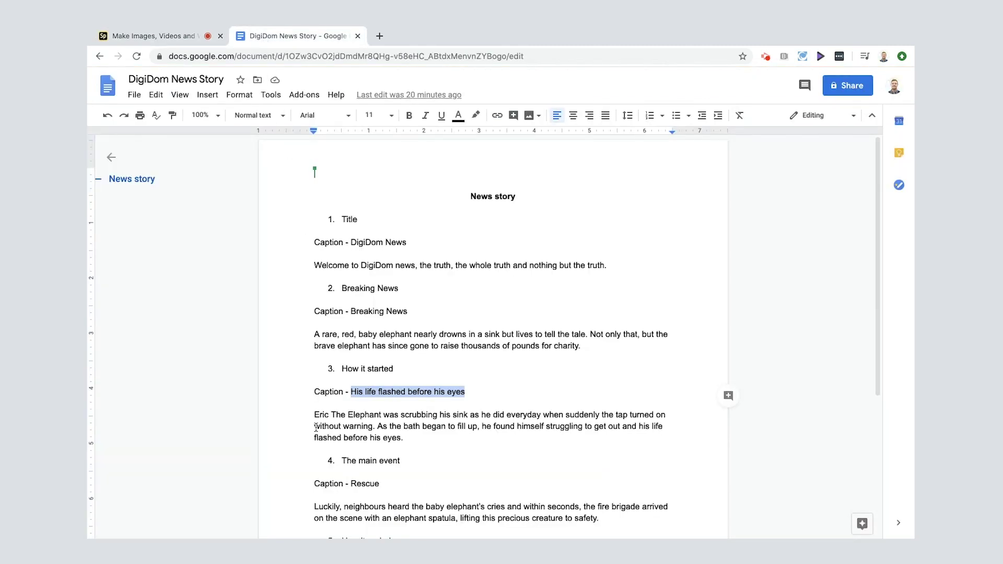
left_click_drag(314, 415, 428, 441)
left_click(183, 32)
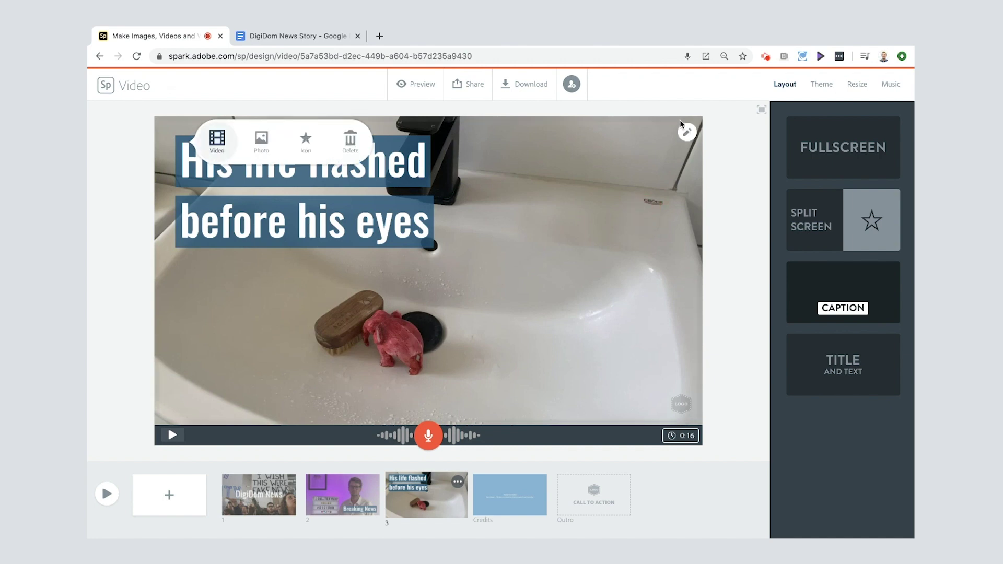
- Trim slide 3's accident clip with Align to narration to match the voiceover length
left_click(688, 132)
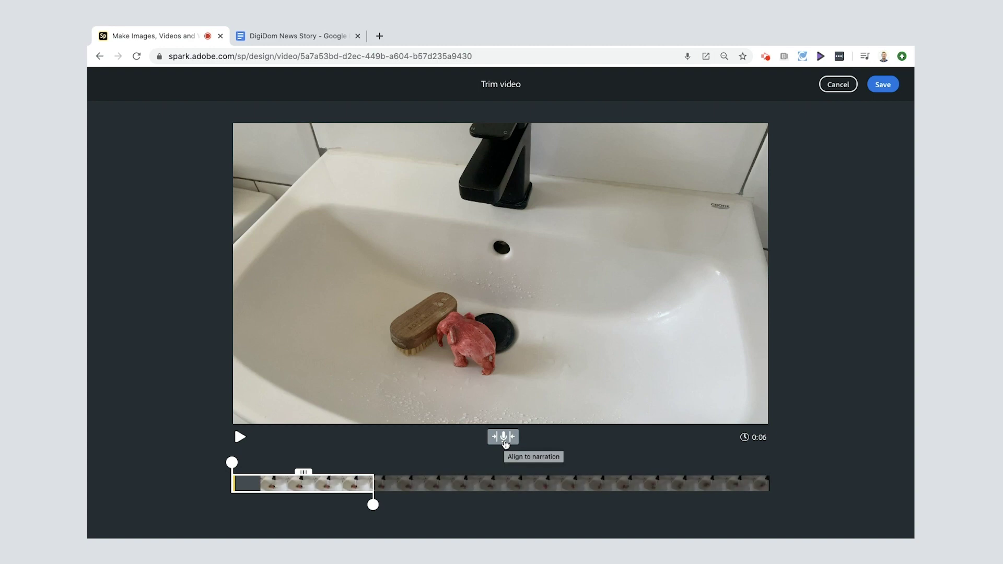
left_click(505, 442)
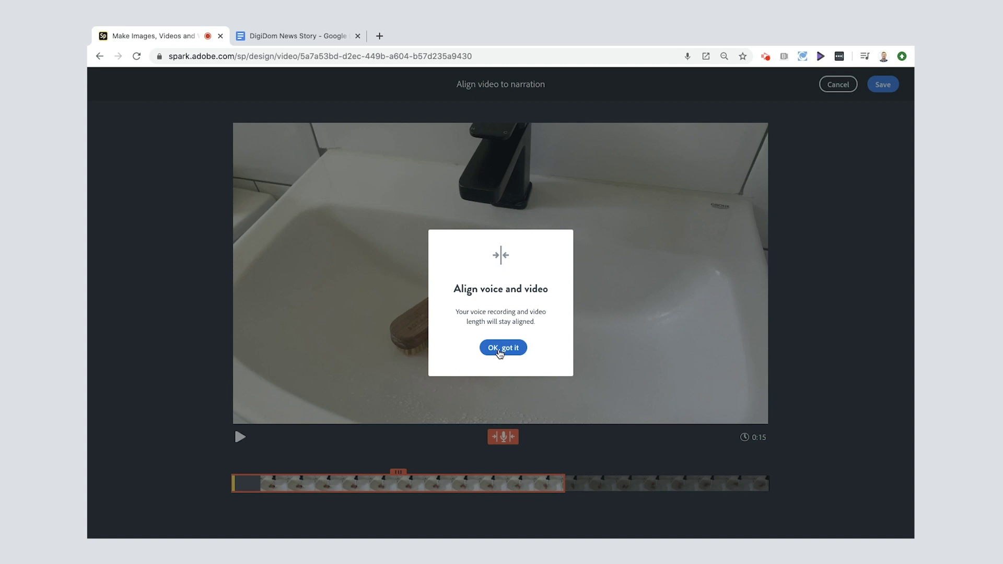
left_click(502, 348)
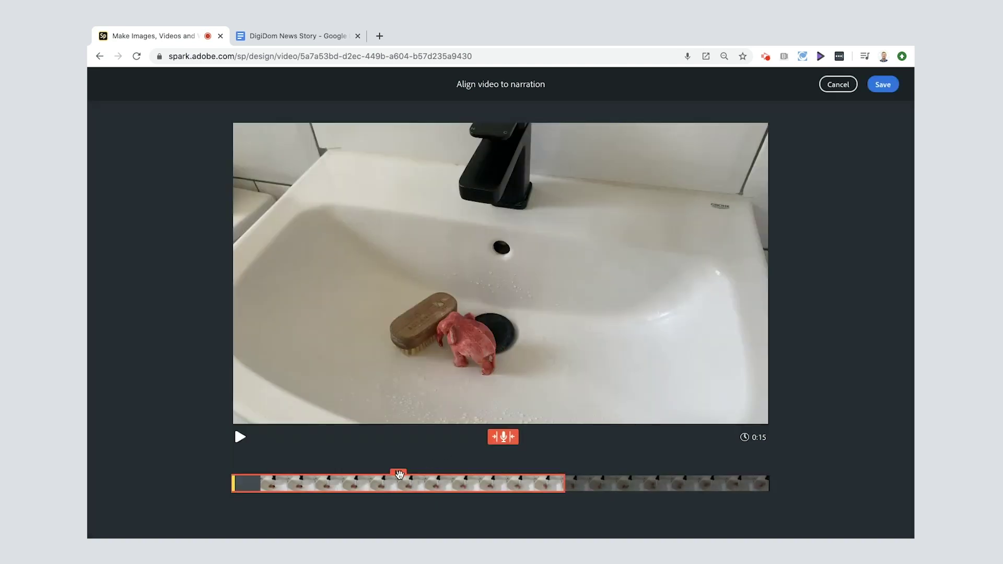
- Shift the trim window to start slightly earlier in the sink footage, preview it, and save
left_click_drag(399, 474, 458, 488)
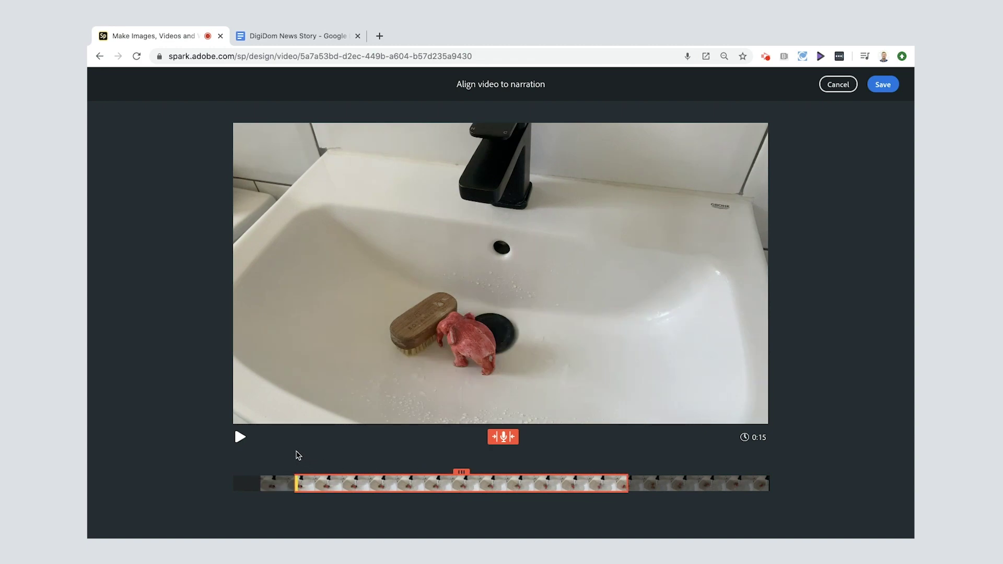
left_click(240, 438)
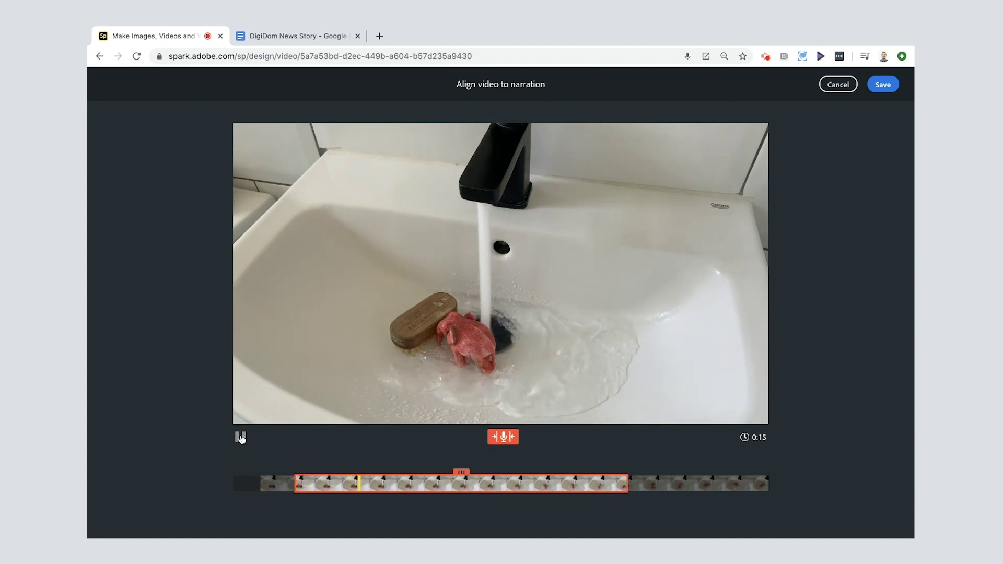
left_click(241, 438)
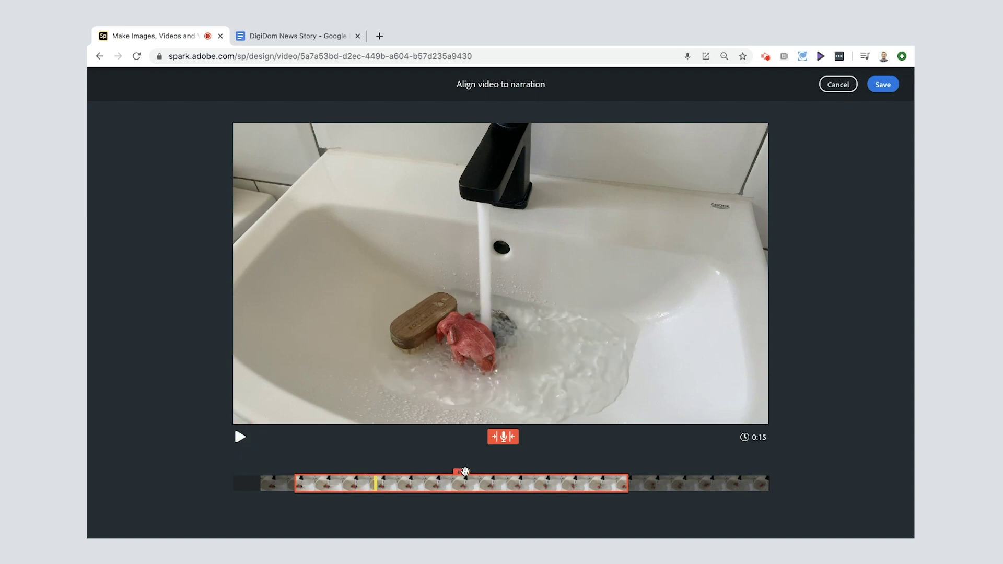
left_click_drag(464, 474, 443, 476)
left_click(242, 438)
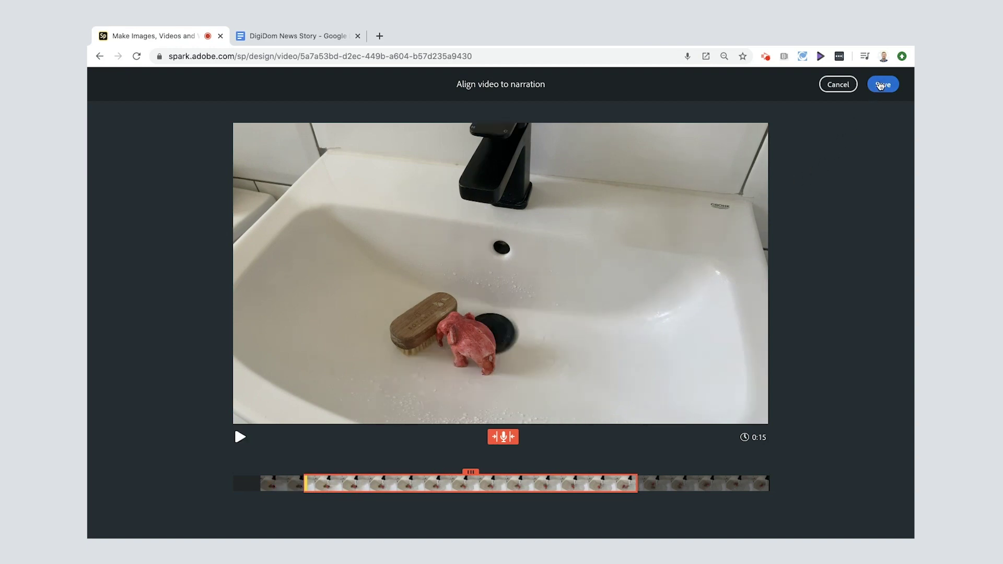
left_click(880, 86)
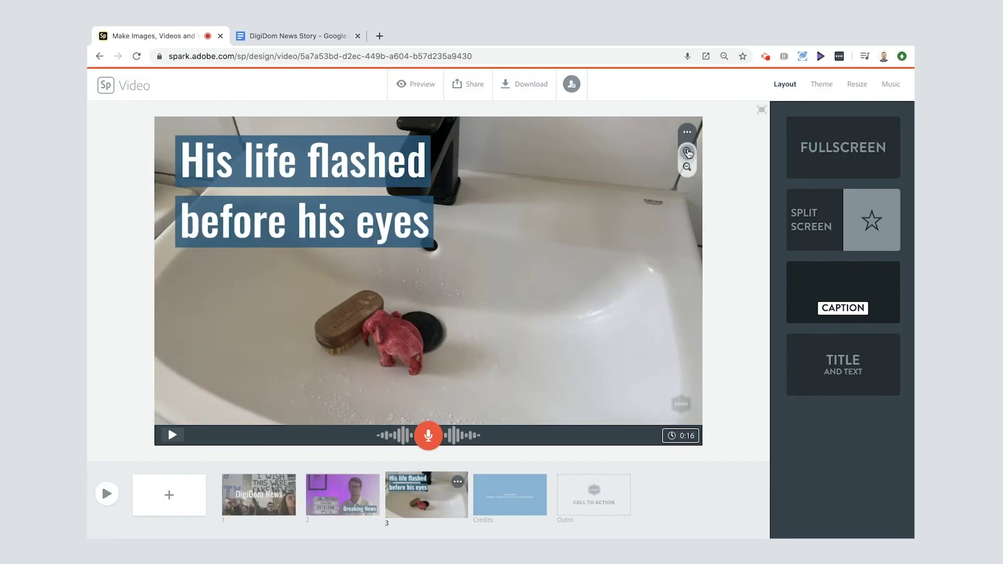
- Zoom into slide 3's sink clip, reframe it, and add a blank slide 4
left_click(688, 152)
left_click_drag(571, 283, 602, 281)
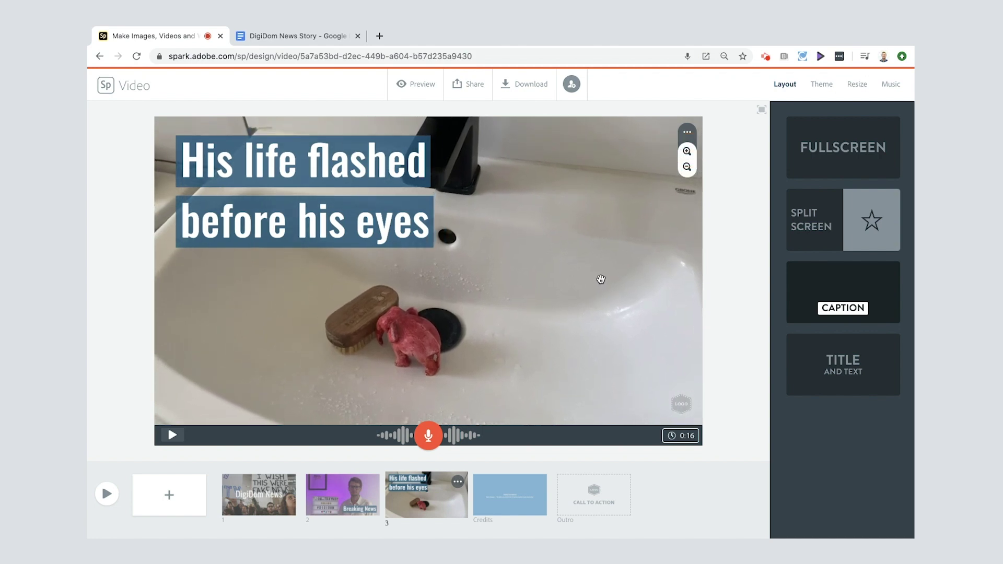
left_click(165, 495)
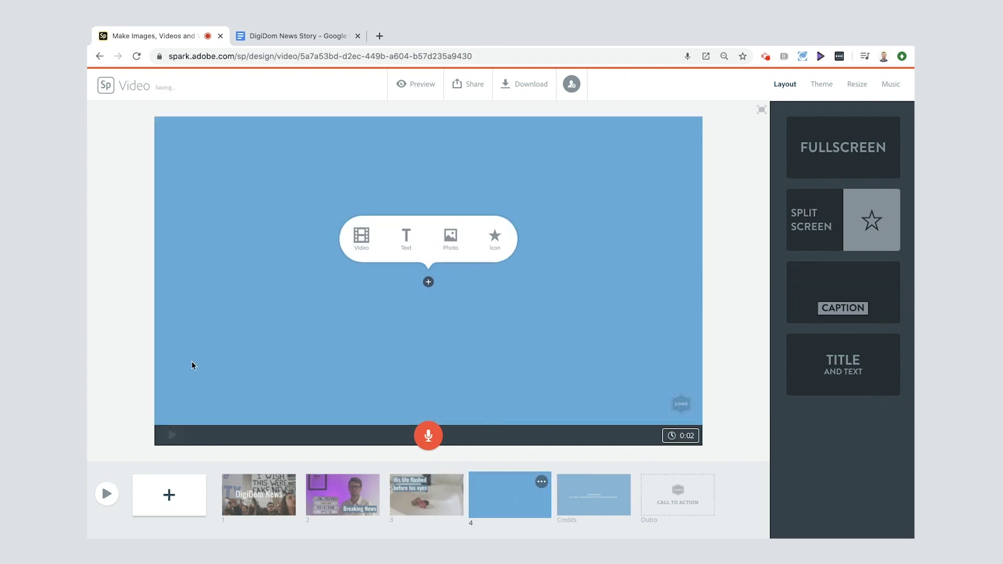
- Select the caption word 'Rescue' in the DigiDom News Story document
left_click(289, 34)
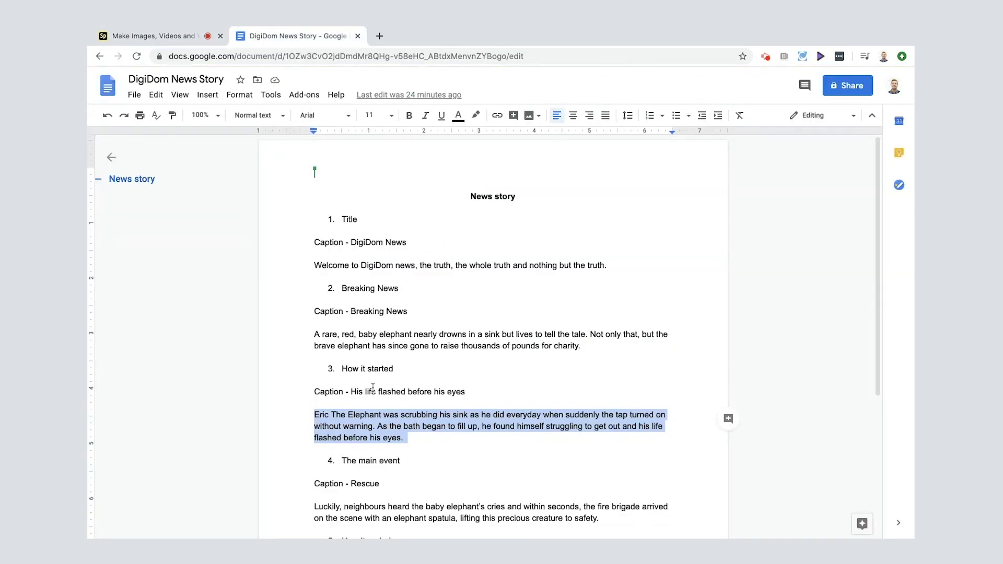
scroll(351, 467, "down", 5)
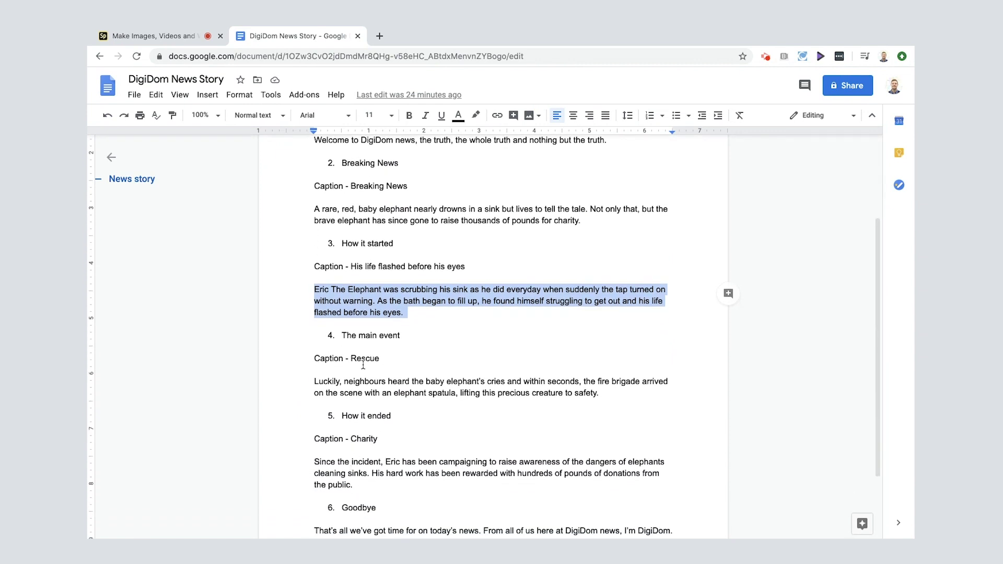
double_click(364, 360)
key("ctrl+c")
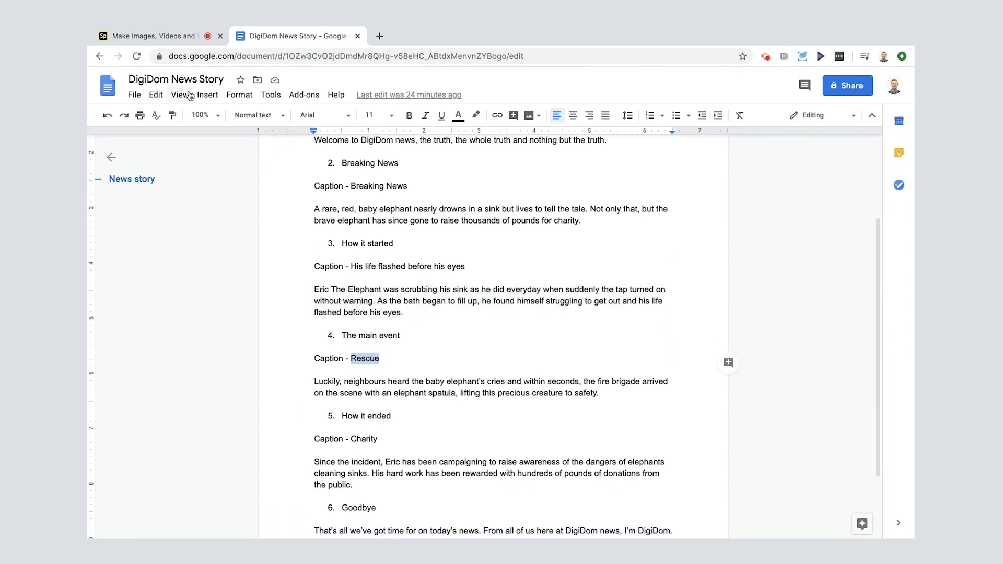
- Give slide 4 the CAPTION layout with the pasted text 'Rescue'
left_click(170, 36)
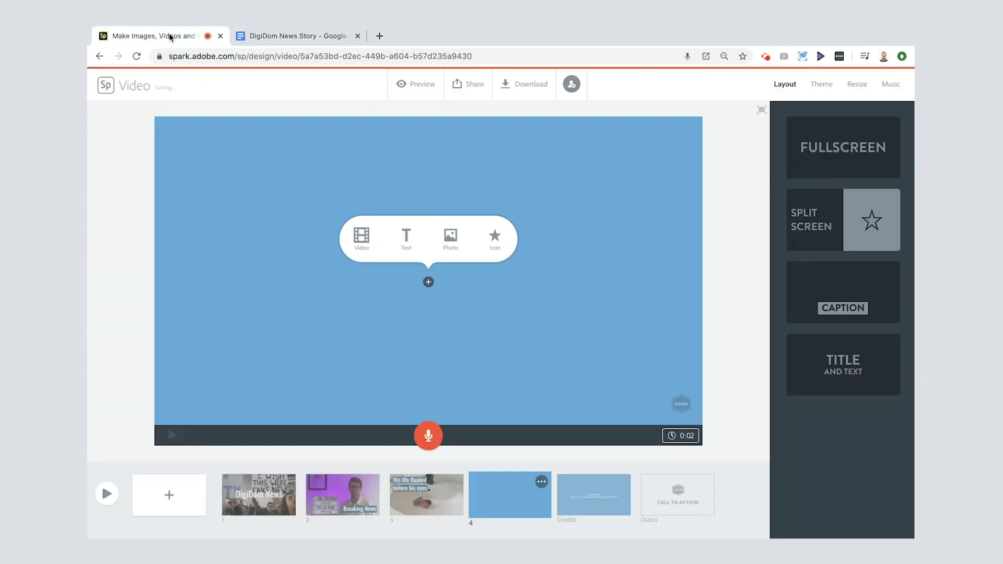
left_click(841, 310)
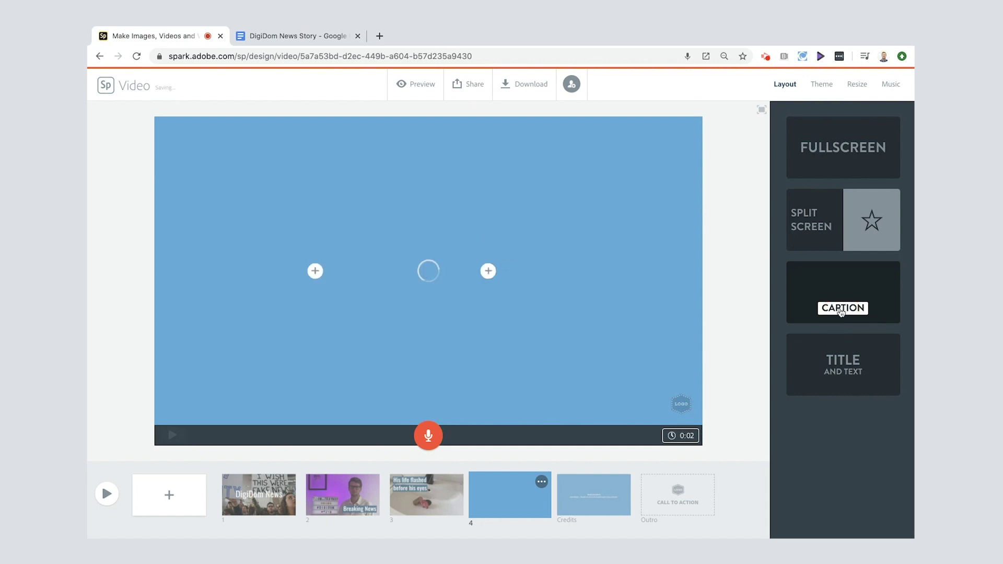
left_click(488, 271)
key("ctrl+v")
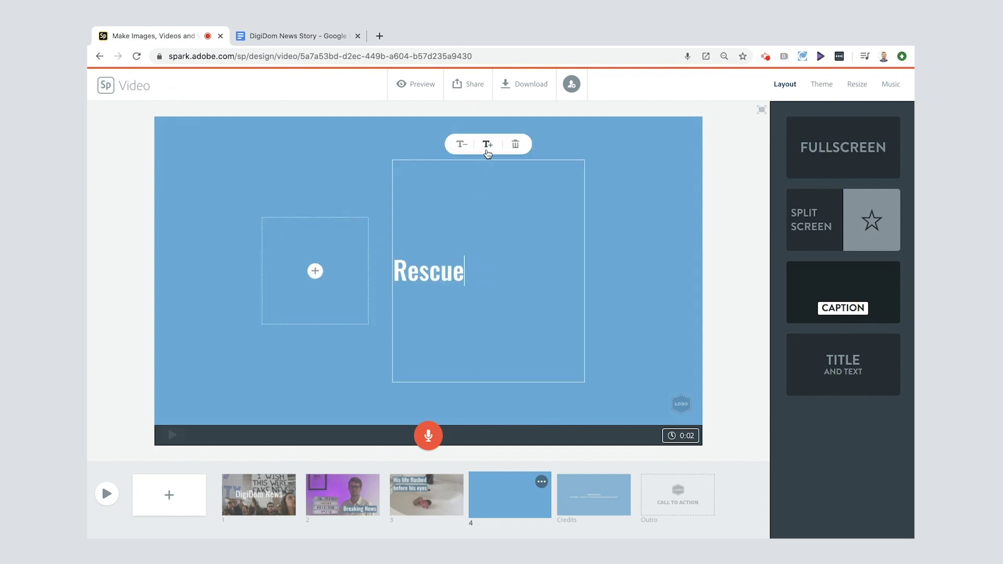
left_click(674, 290)
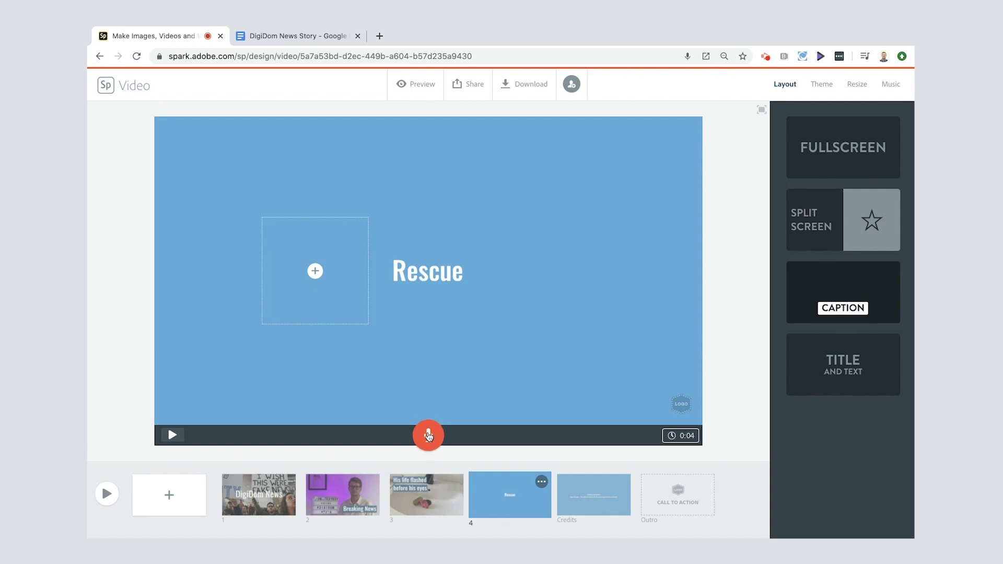
- Record about 12 seconds of narration of the rescue paragraph for slide 4
left_click(287, 35)
left_click_drag(315, 380, 612, 396)
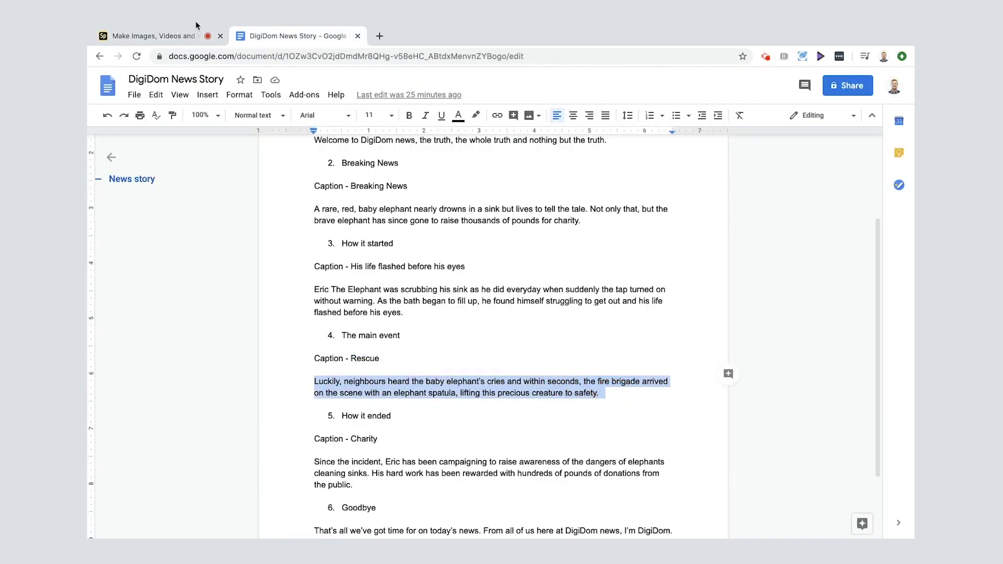
left_click(175, 38)
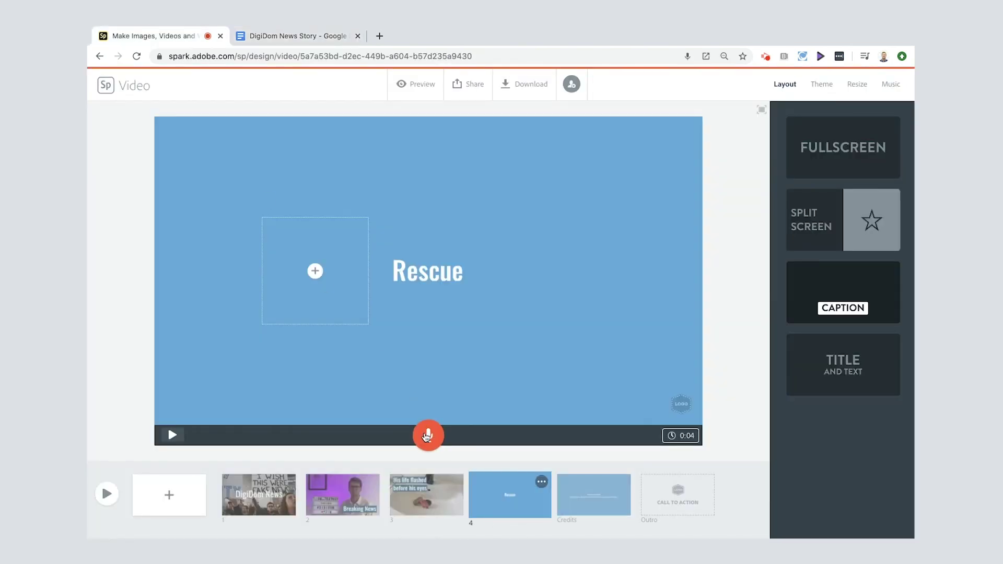
left_click_drag(427, 436, 427, 437)
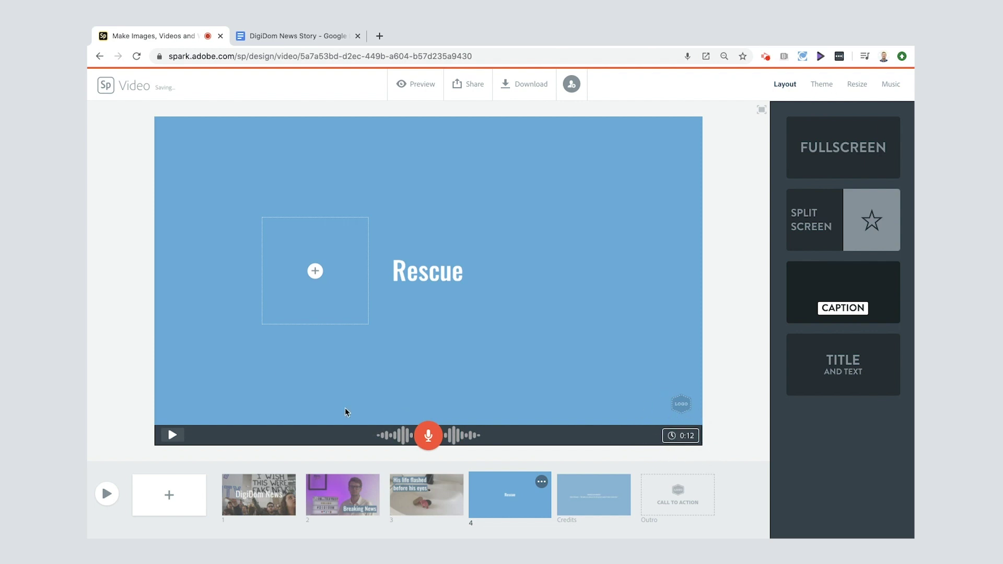
- Add the sink rescue video to slide 4, using a later section of the clip, and save
left_click(315, 271)
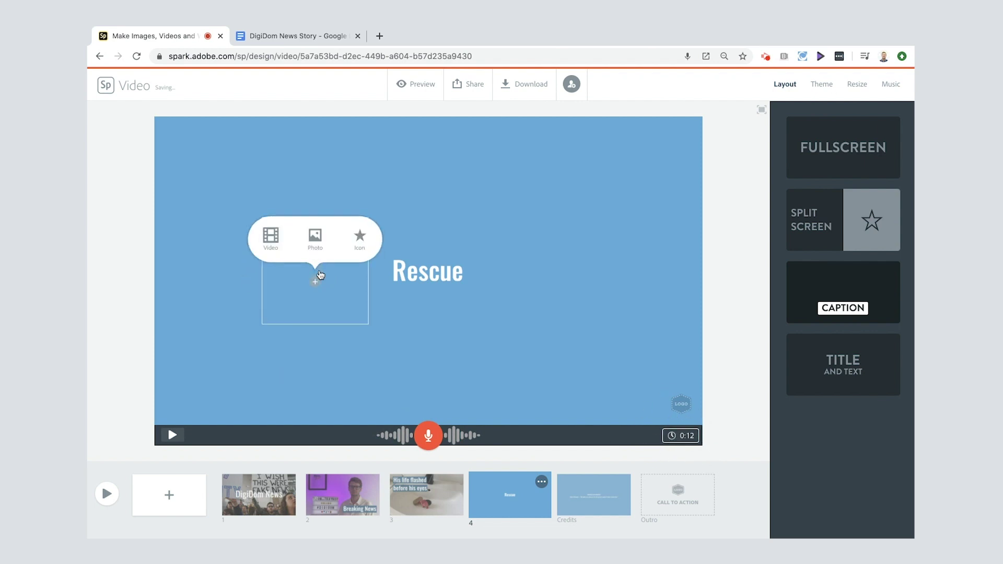
left_click(270, 238)
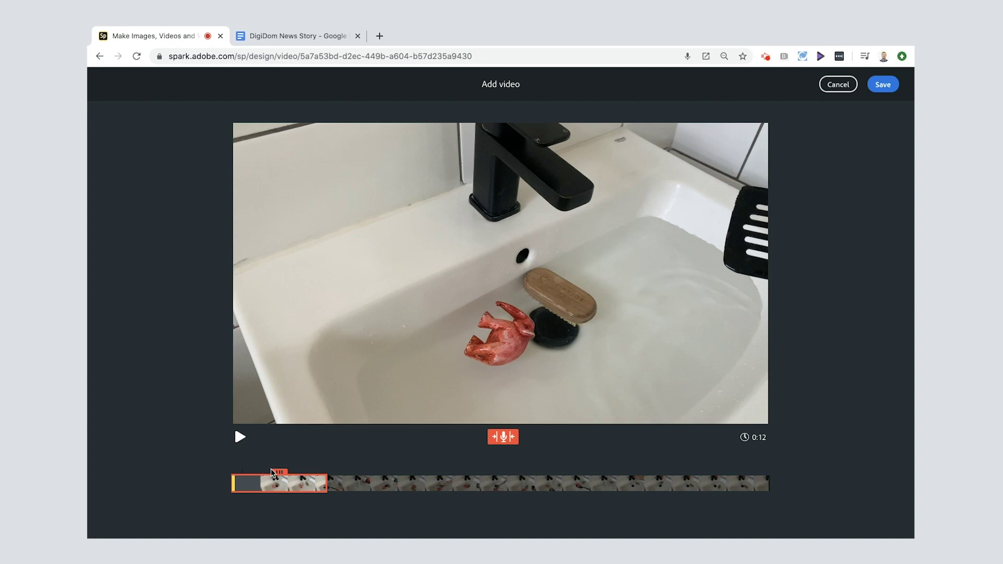
left_click_drag(277, 470, 548, 457)
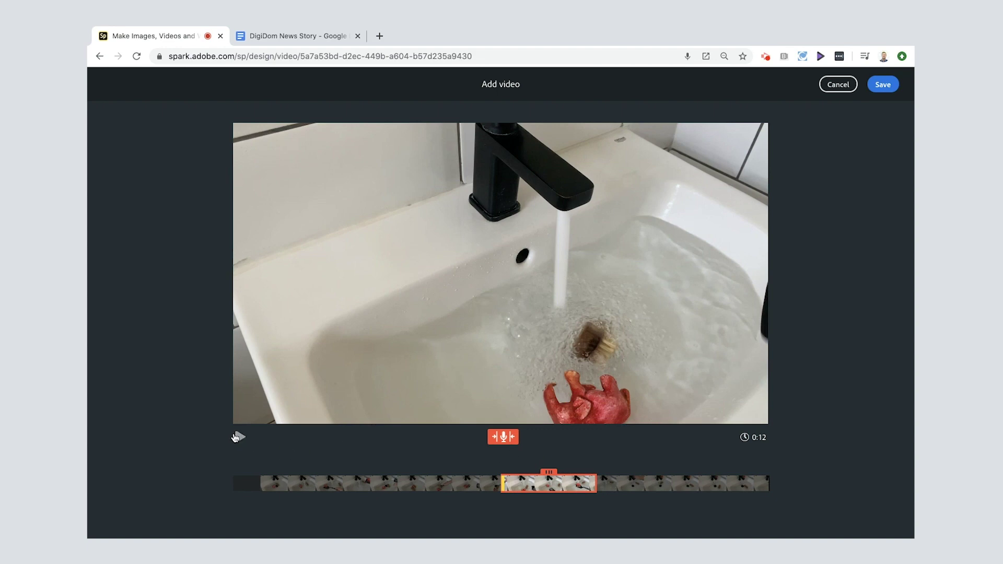
left_click(239, 437)
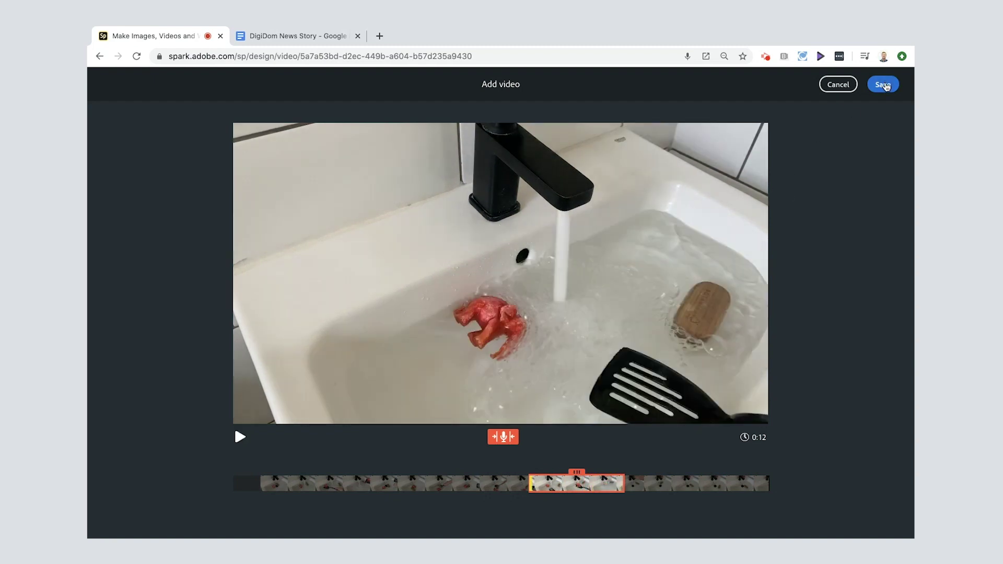
left_click(884, 86)
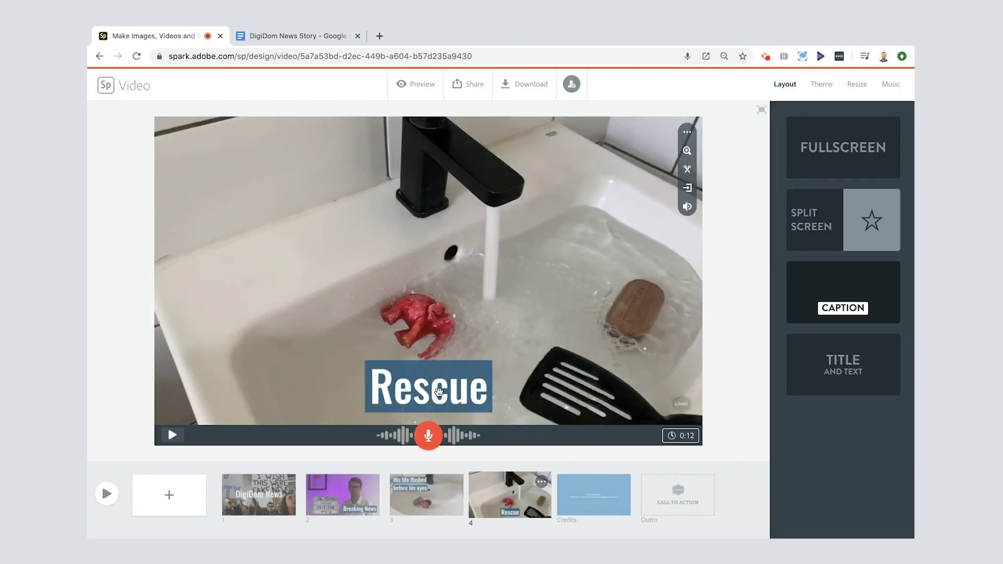
- Move the Rescue caption to the top-left corner and check the clip's volume settings
left_click_drag(439, 392, 237, 173)
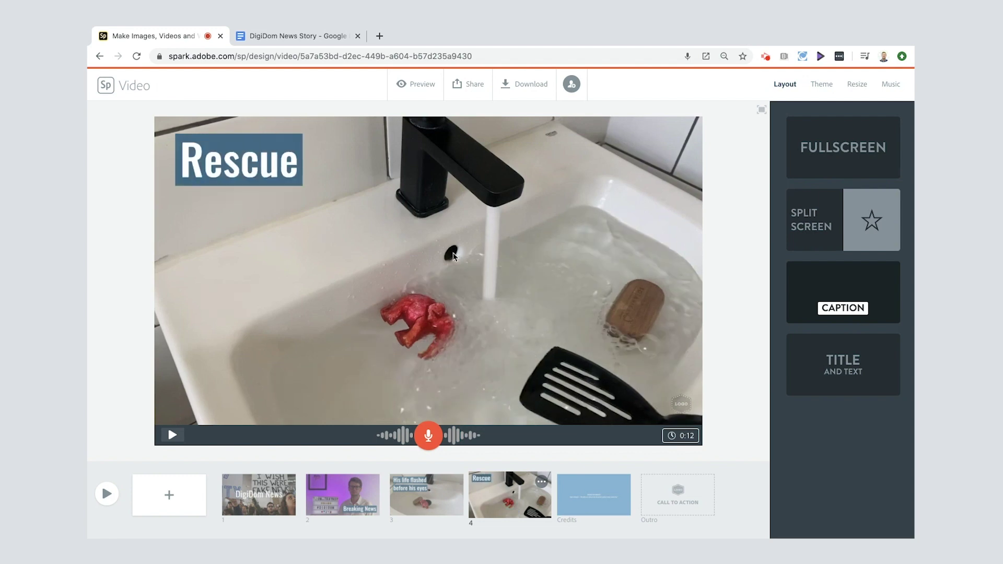
left_click(645, 207)
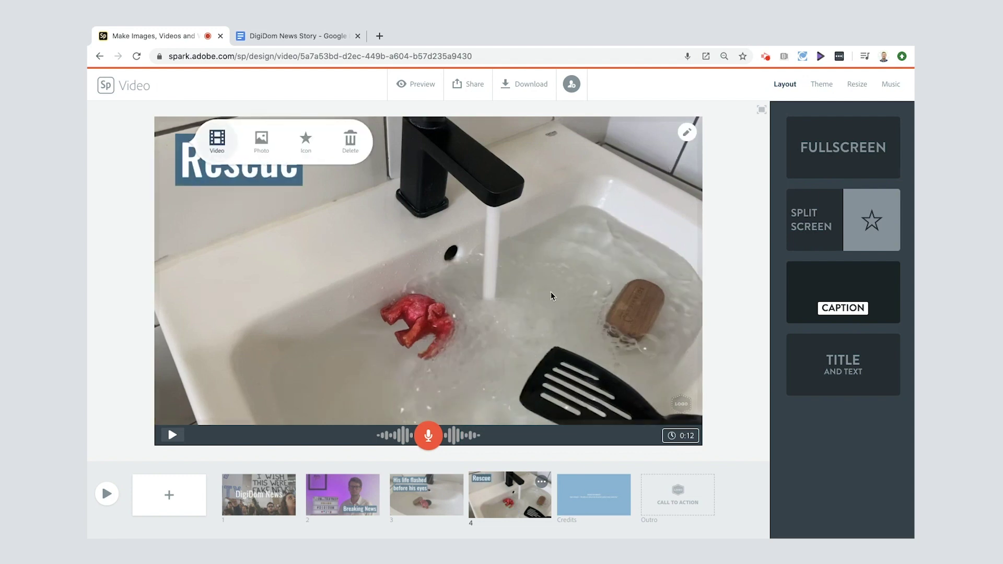
left_click(687, 132)
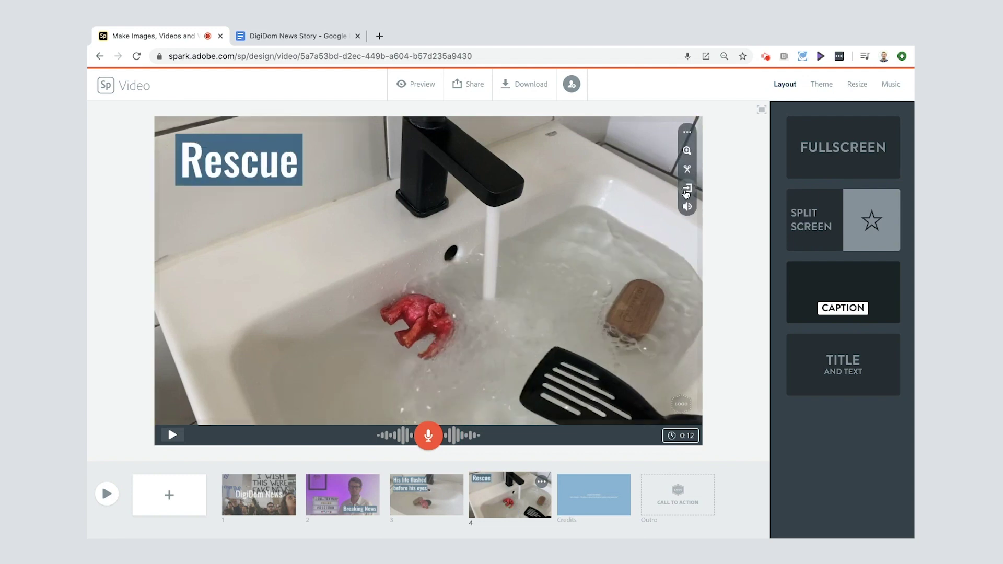
left_click(687, 207)
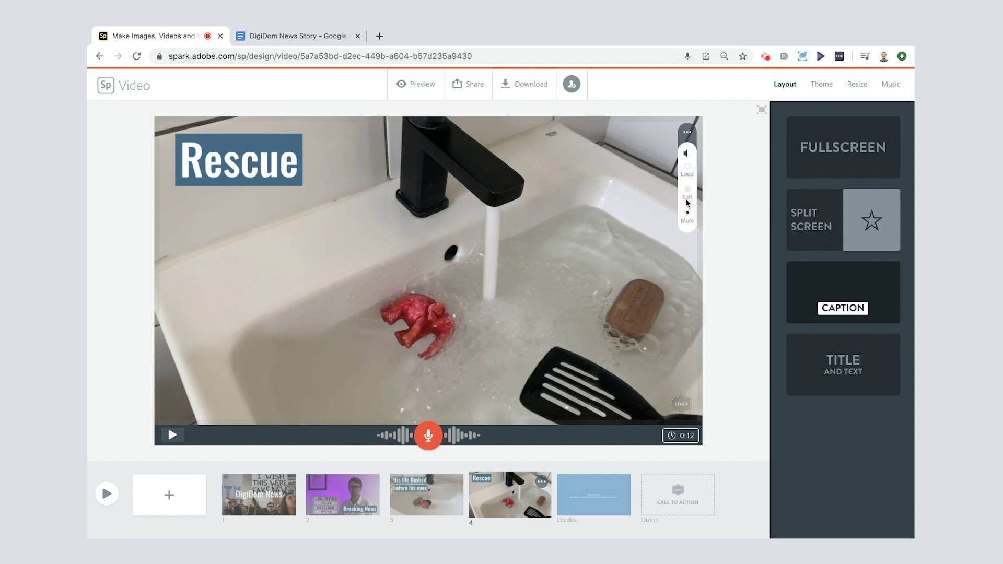
left_click(648, 181)
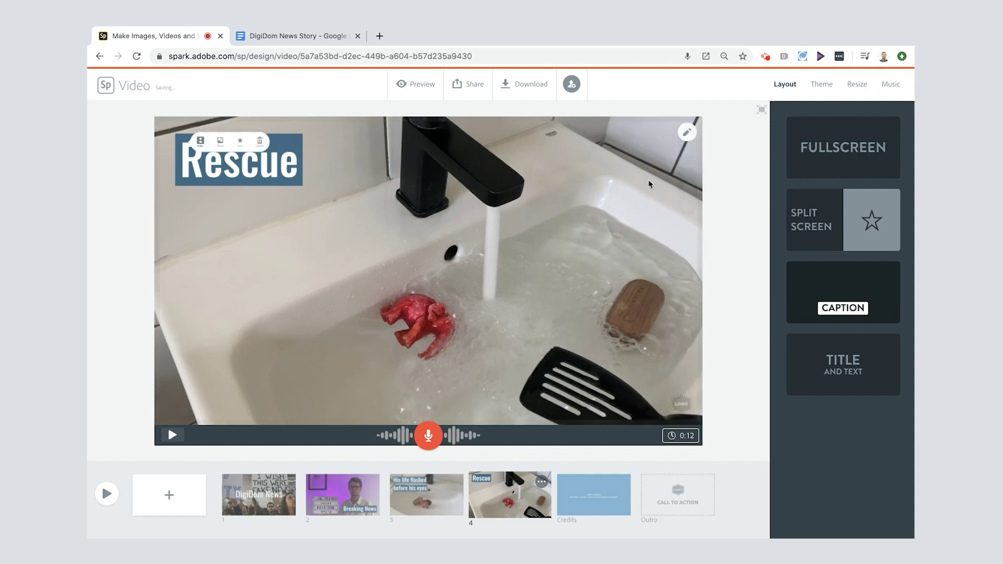
left_click(170, 500)
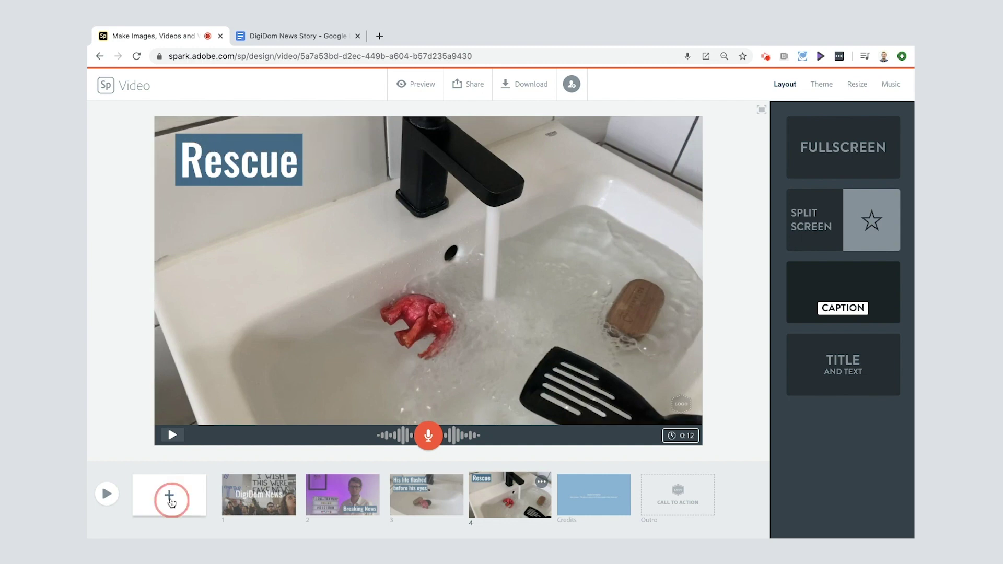
- Give new slide 5 the CAPTION layout with the text 'Charity' copied from the script
left_click(289, 37)
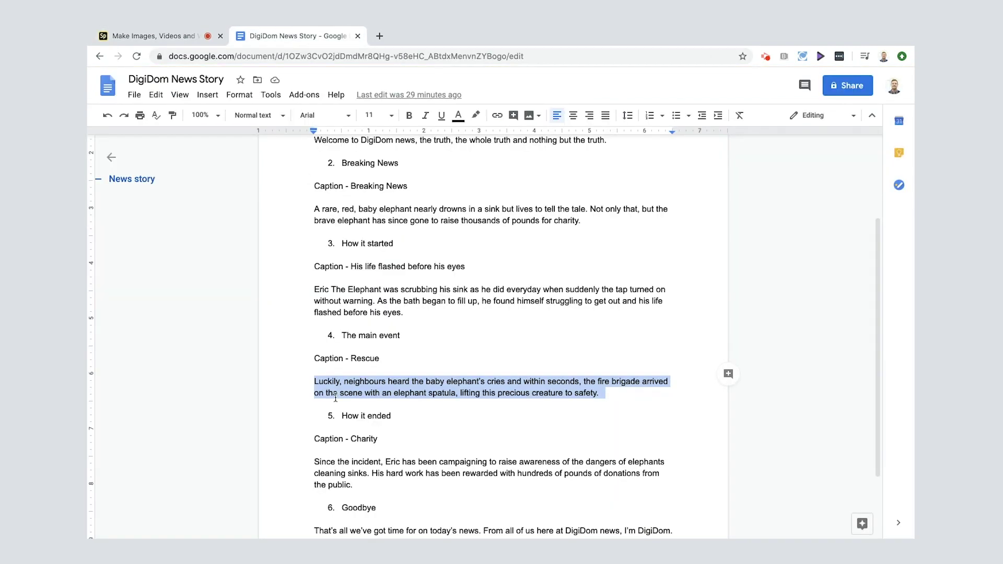
double_click(363, 440)
key("ctrl+c")
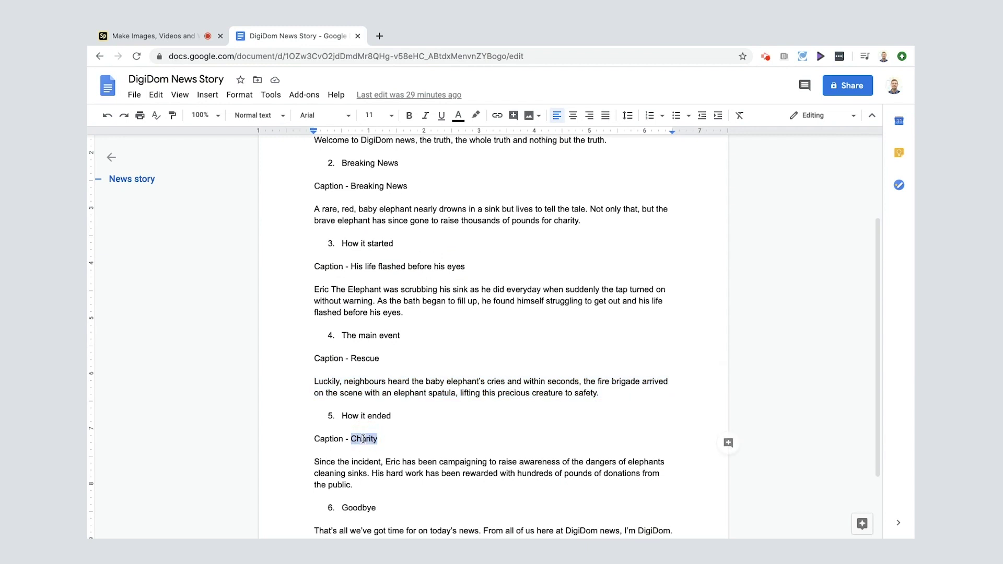
left_click(167, 39)
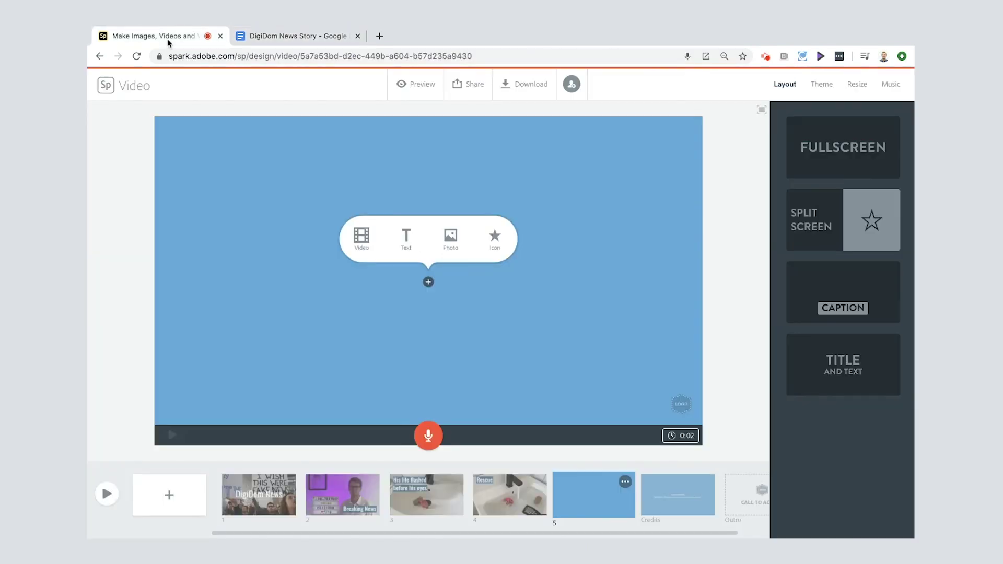
left_click(407, 238)
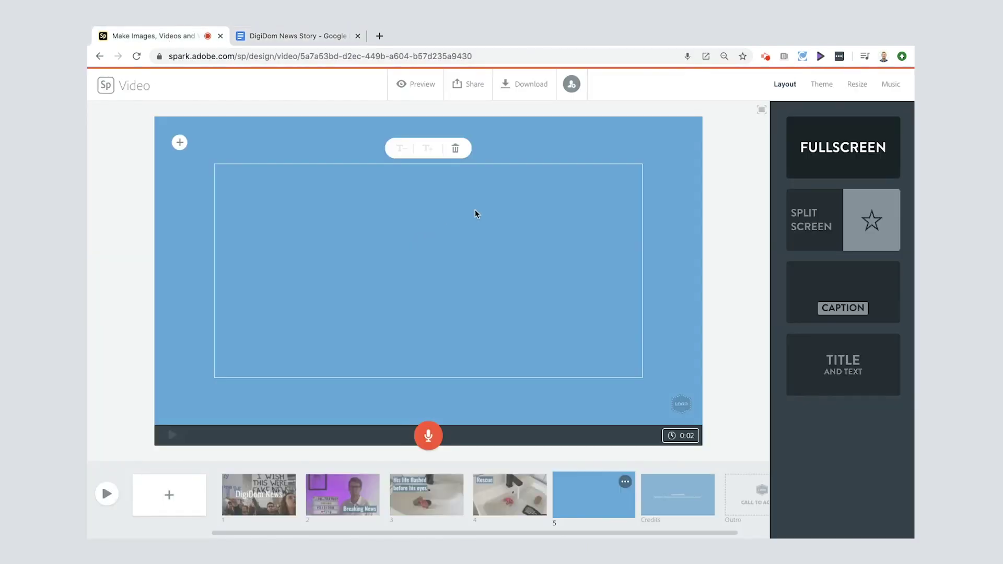
left_click(817, 313)
left_click(489, 268)
key("ctrl+v")
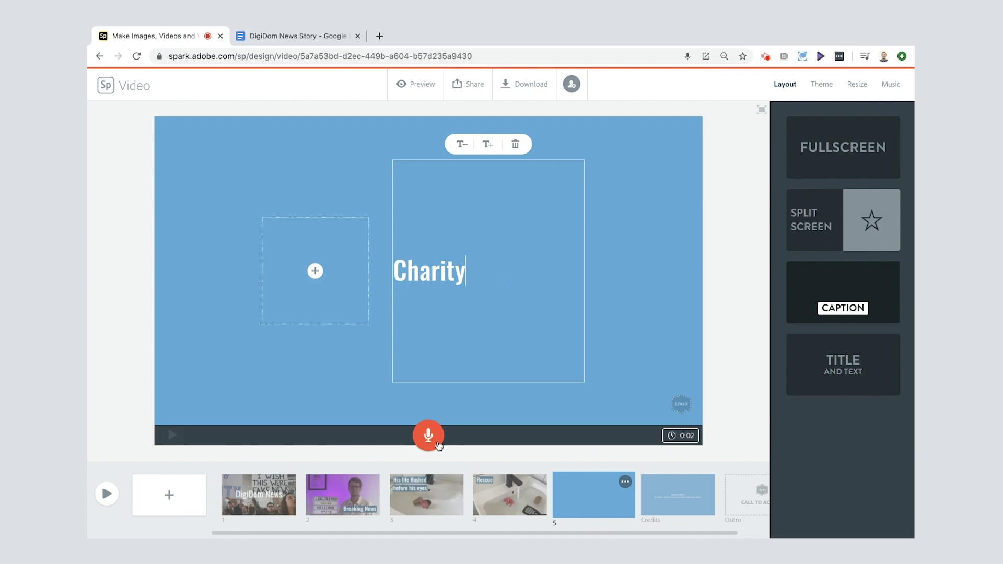
- Record about 14 seconds of narration for the Charity slide
left_click(299, 37)
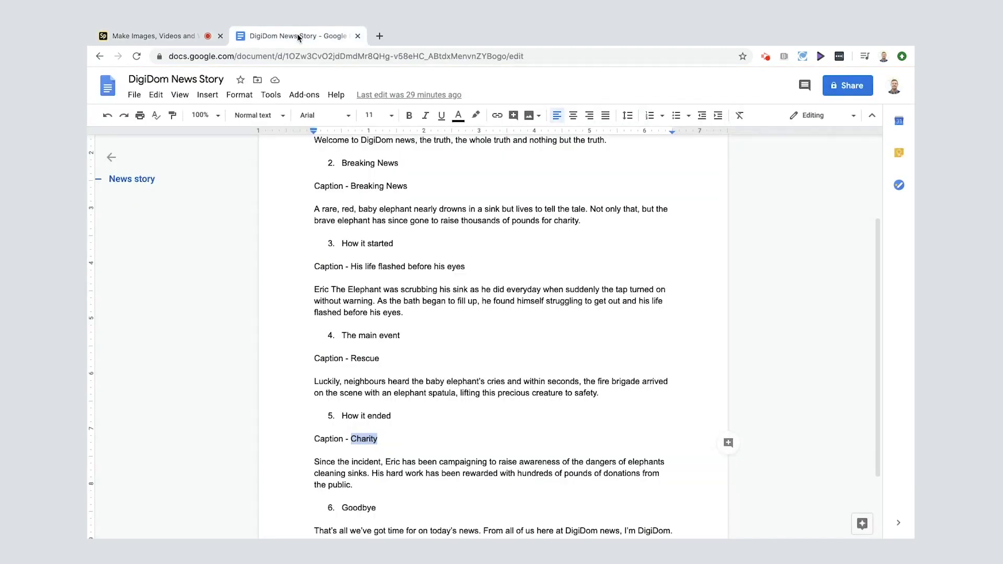
scroll(366, 422, "down", 3)
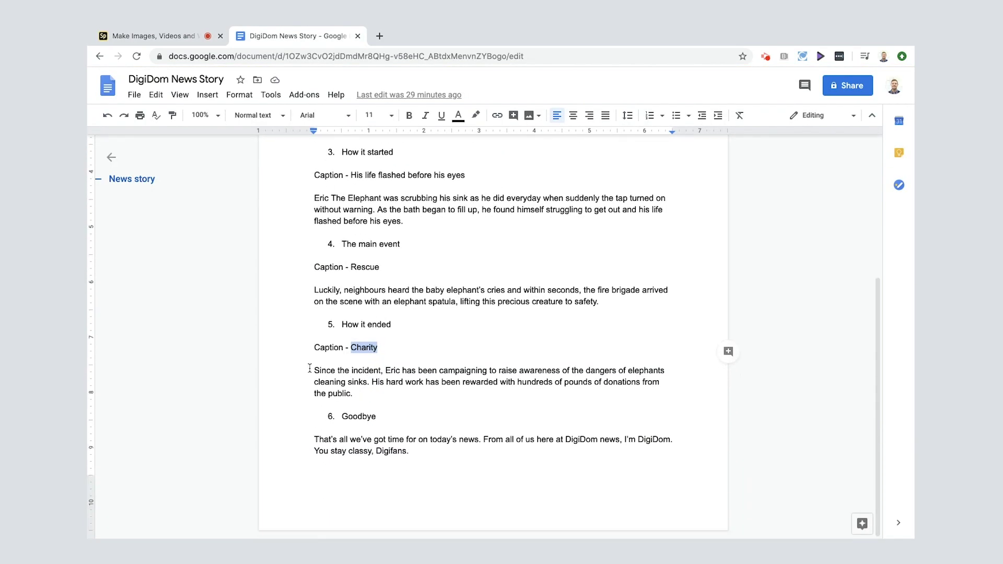
left_click(184, 37)
left_click_drag(422, 431, 425, 435)
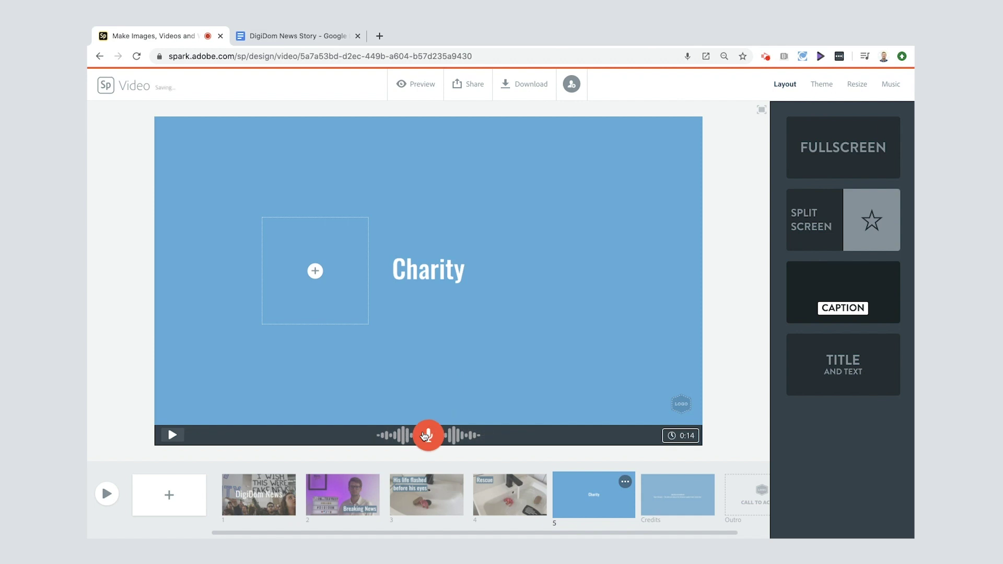
- Add charity.mov to slide 5, trimmed to start at 0:08.2, and save
left_click(315, 270)
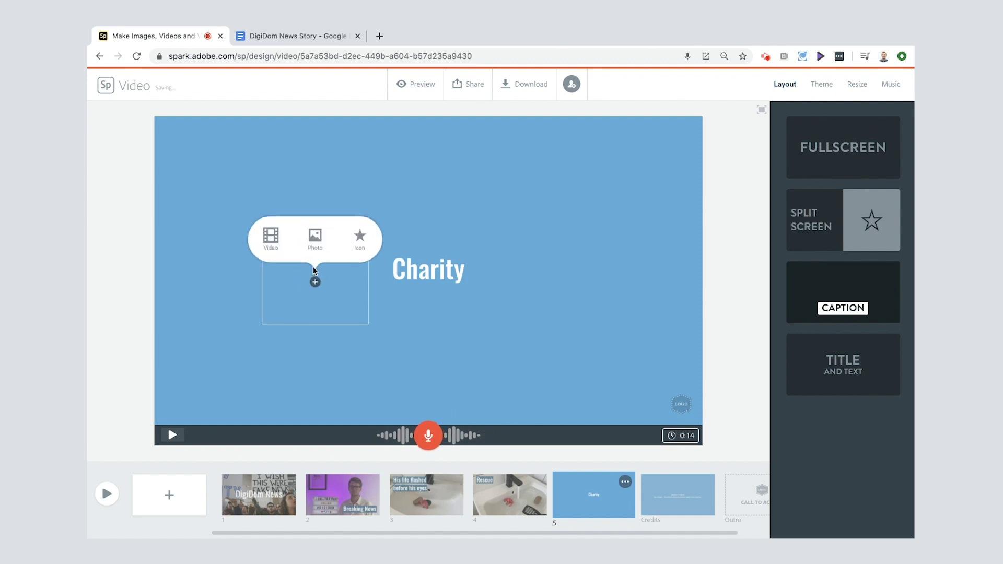
left_click(272, 238)
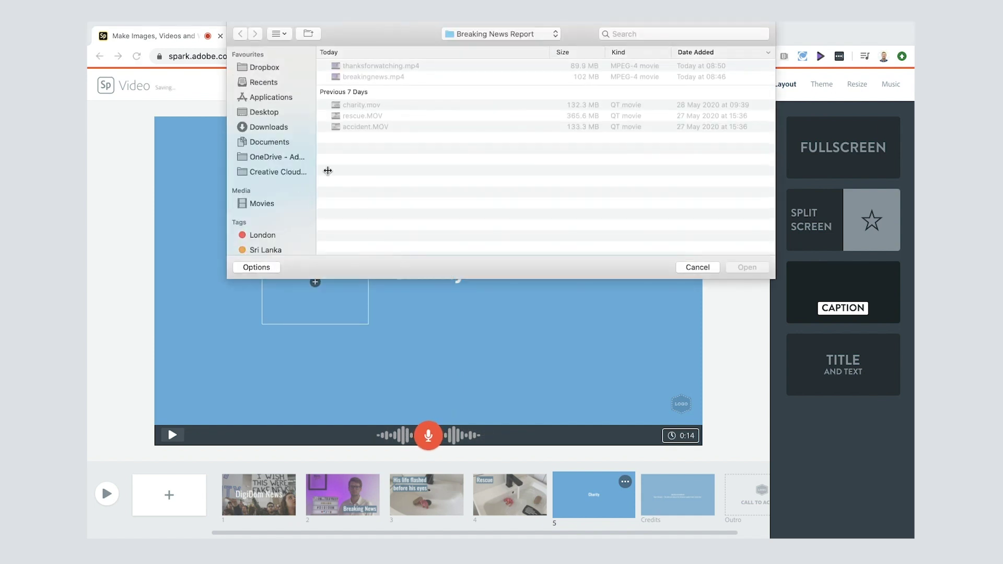
left_click(357, 117)
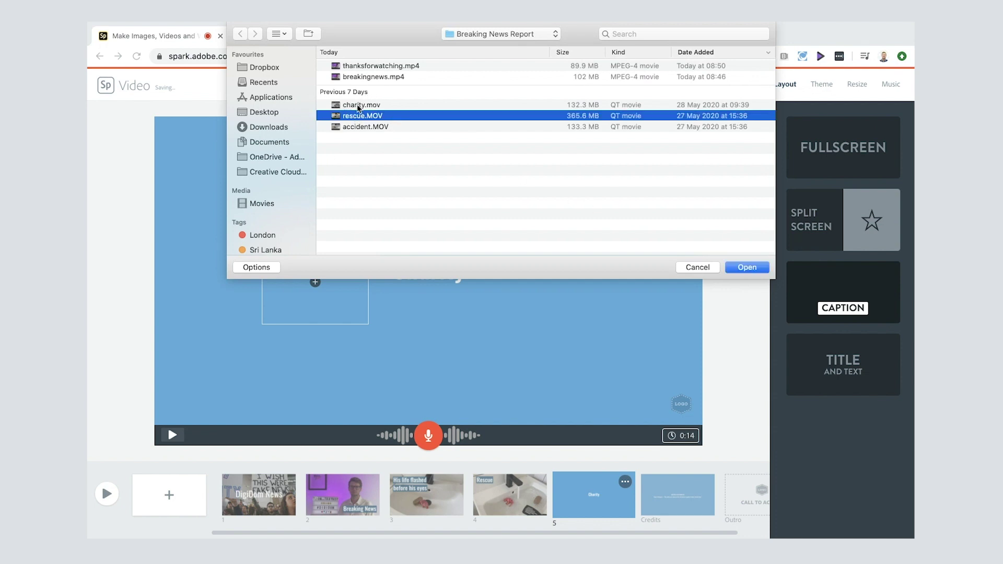
left_click(362, 105)
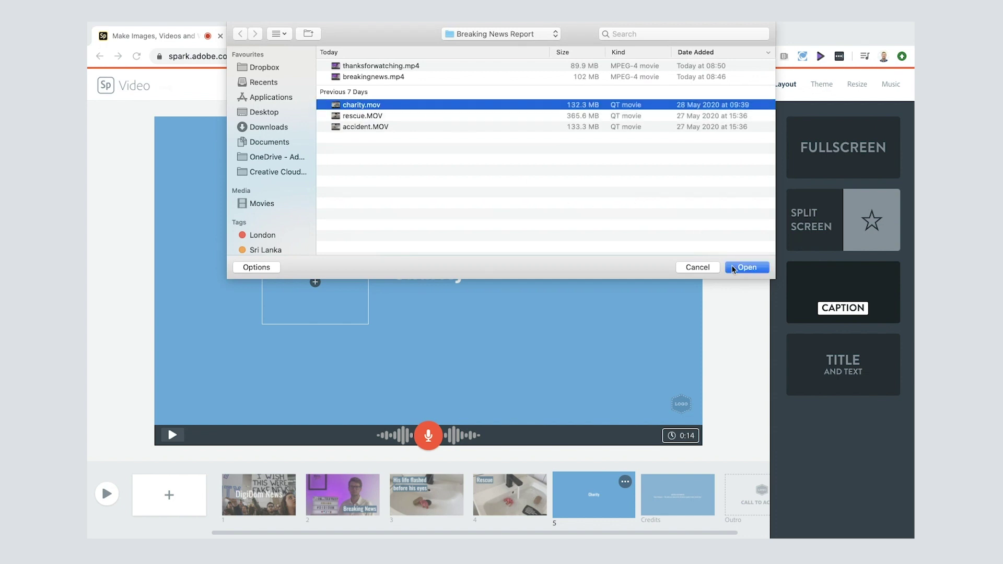
left_click(746, 268)
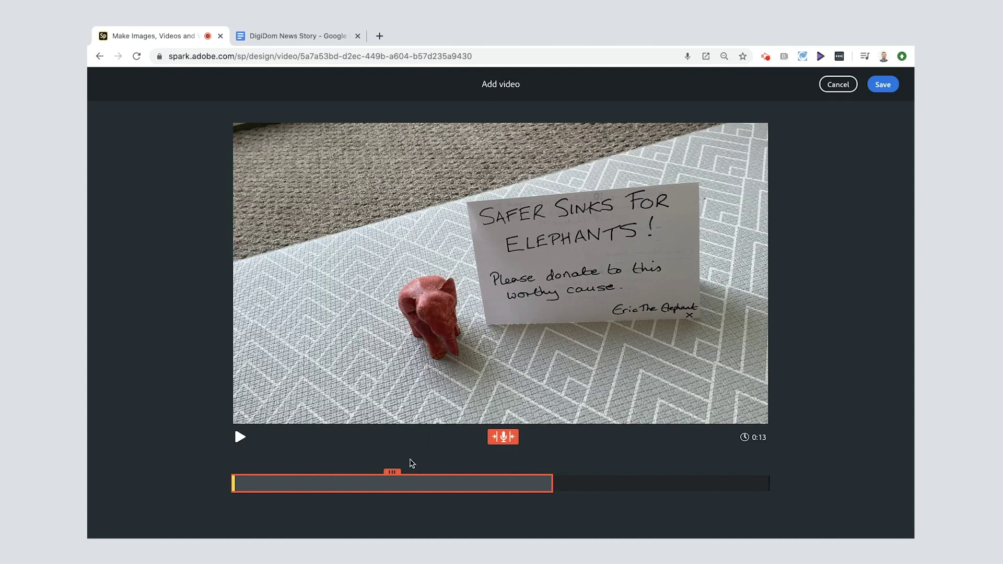
left_click_drag(394, 473, 592, 465)
left_click(240, 438)
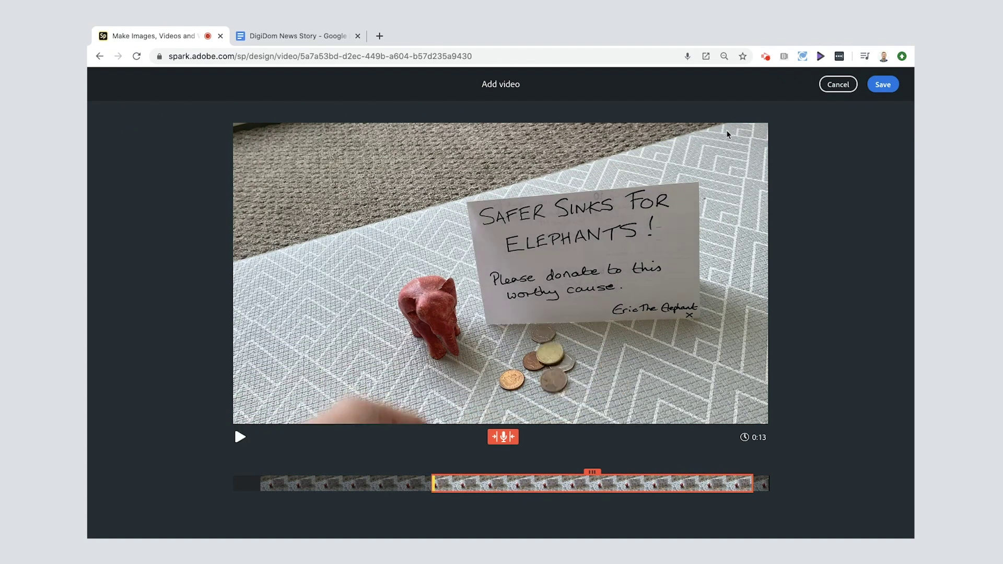
left_click(881, 85)
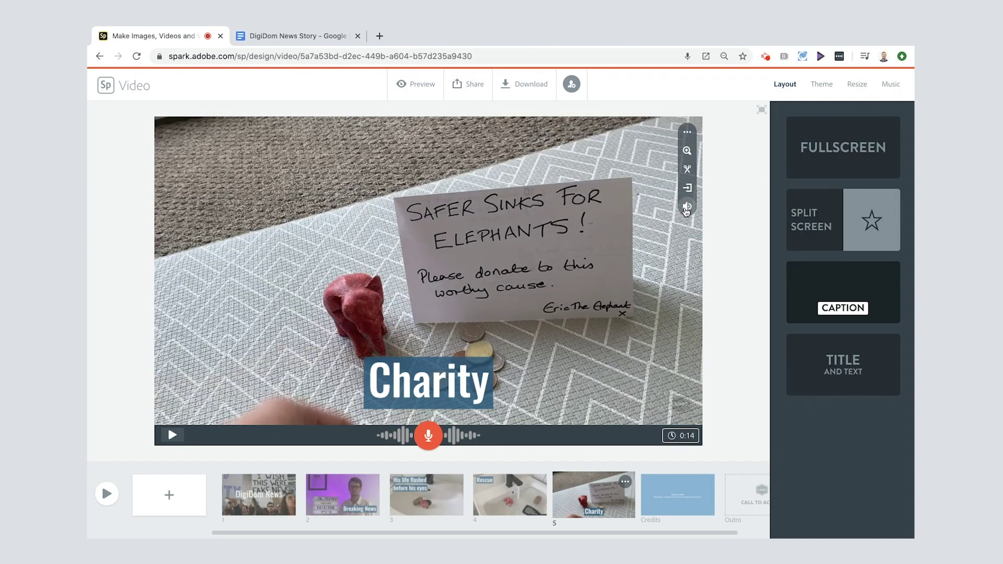
- Check the clip's sound level and move the Charity caption to the top-left corner
left_click(687, 207)
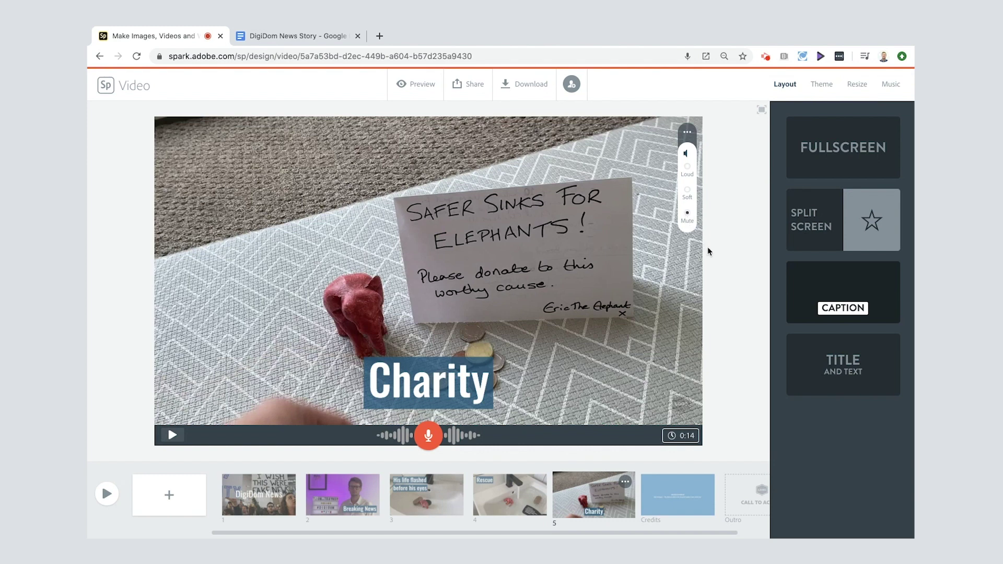
left_click(721, 260)
left_click_drag(426, 385, 227, 163)
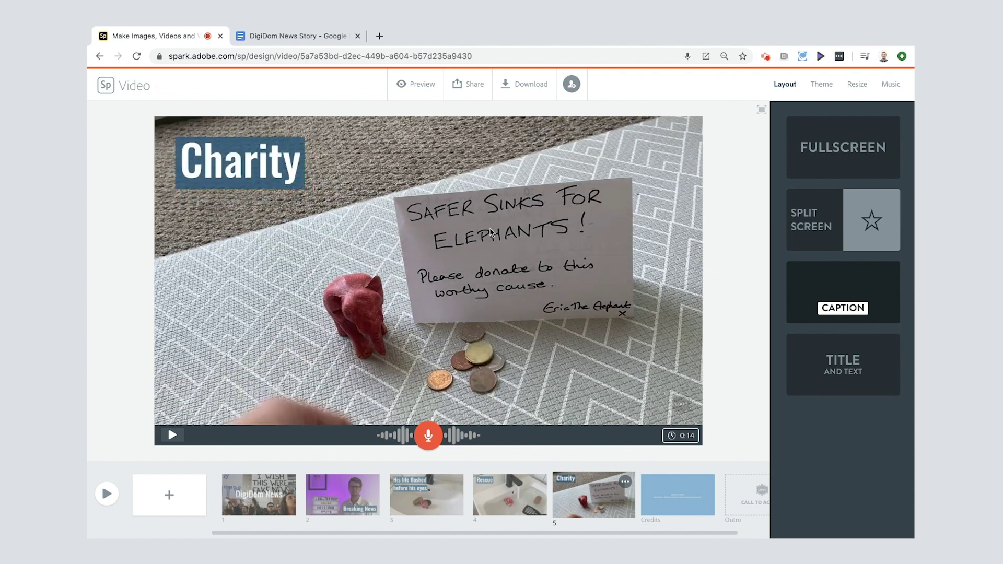
- Add slide 6 and import thanksforwatching.mp4 as its video
left_click(167, 499)
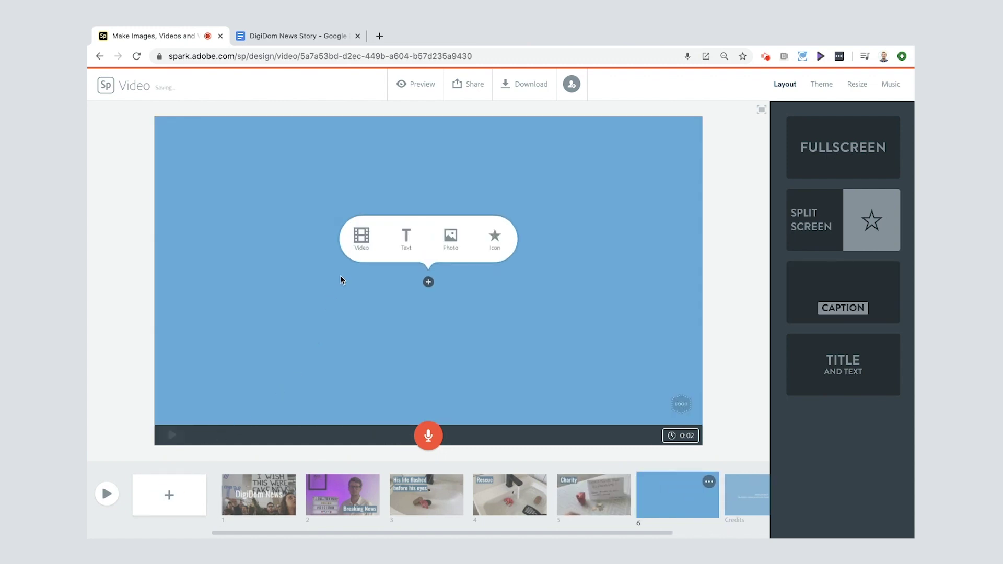
left_click(368, 246)
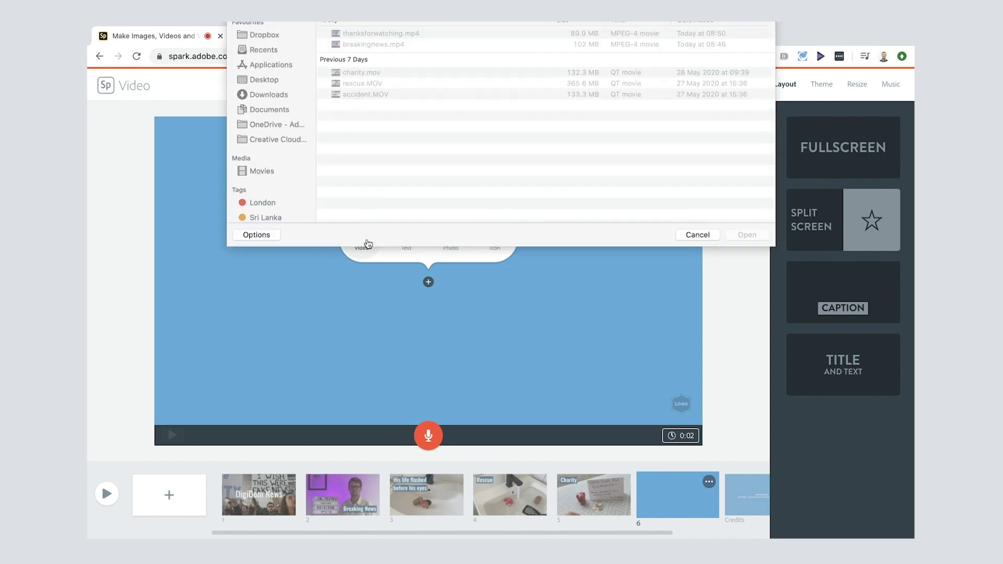
left_click(370, 66)
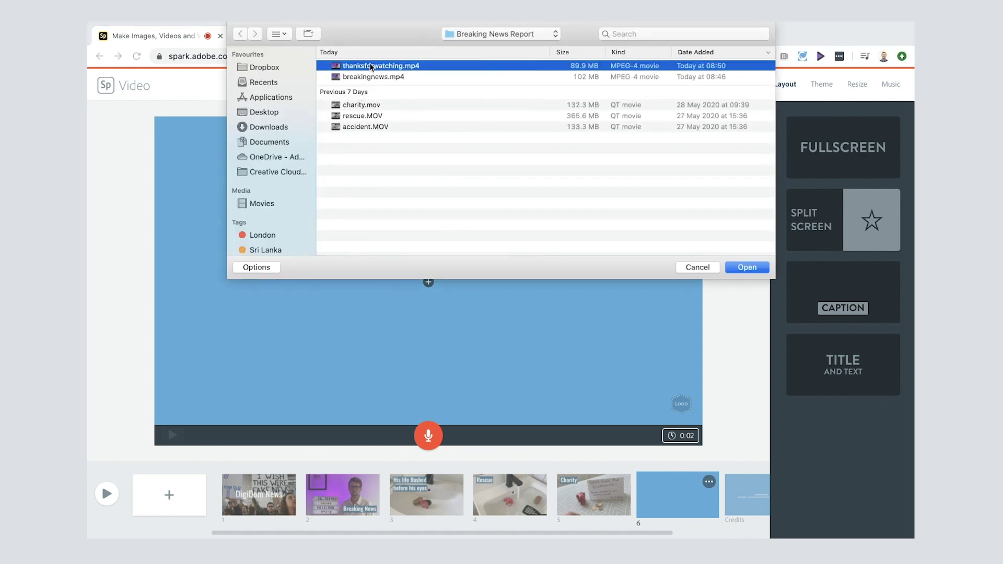
left_click(748, 267)
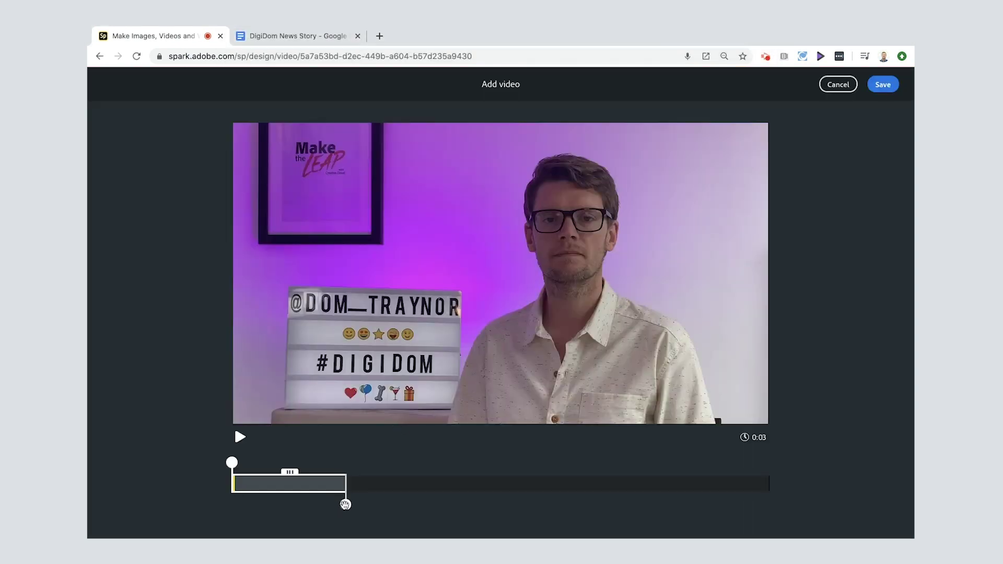
- Extend the clip toward full length and preview it to find a cut point
left_click_drag(343, 505, 784, 491)
left_click(239, 437)
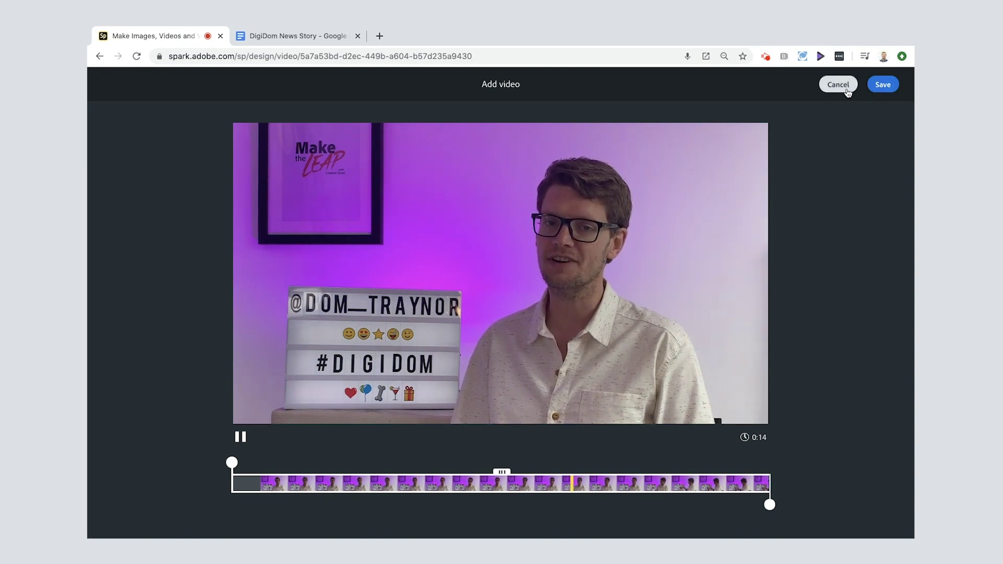
left_click(241, 437)
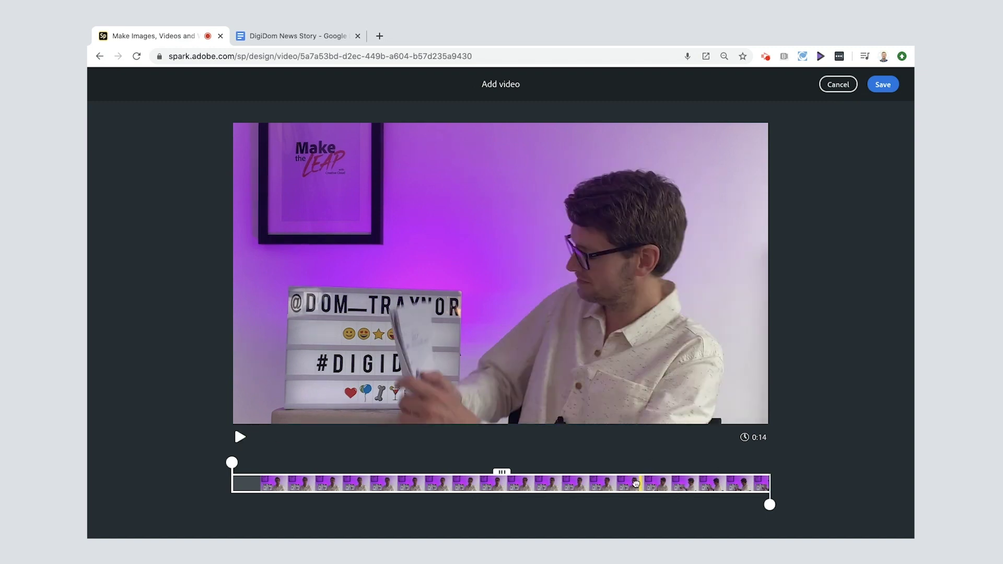
left_click(582, 489)
left_click(482, 484)
left_click(240, 439)
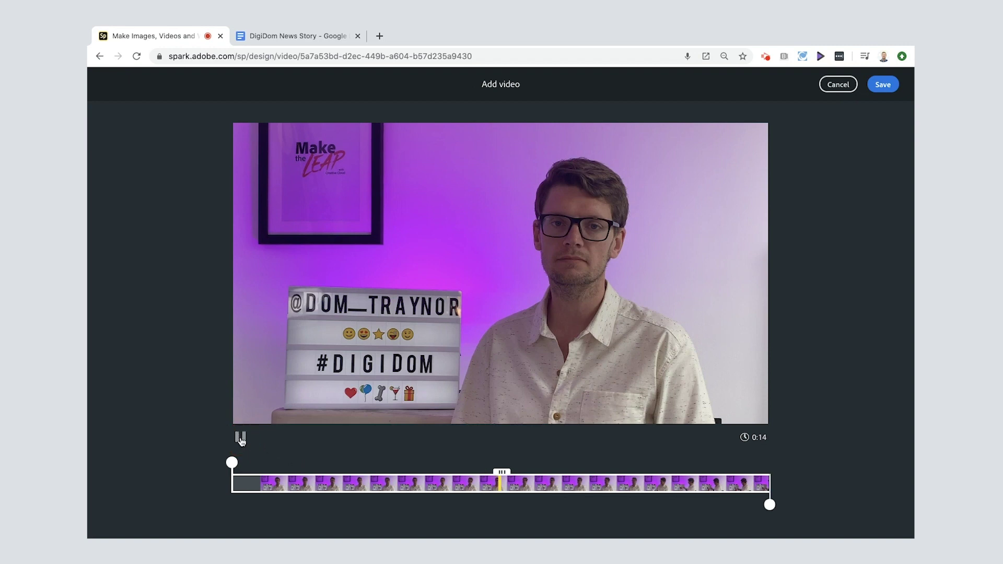
left_click(241, 439)
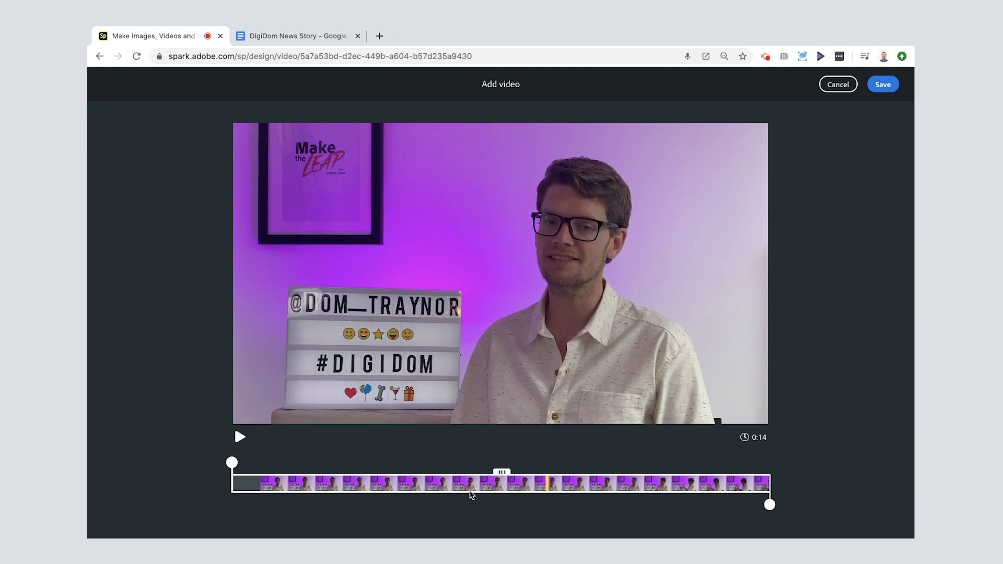
- Trim slide 6's clip to end at 0:07 and save it
left_click(423, 486)
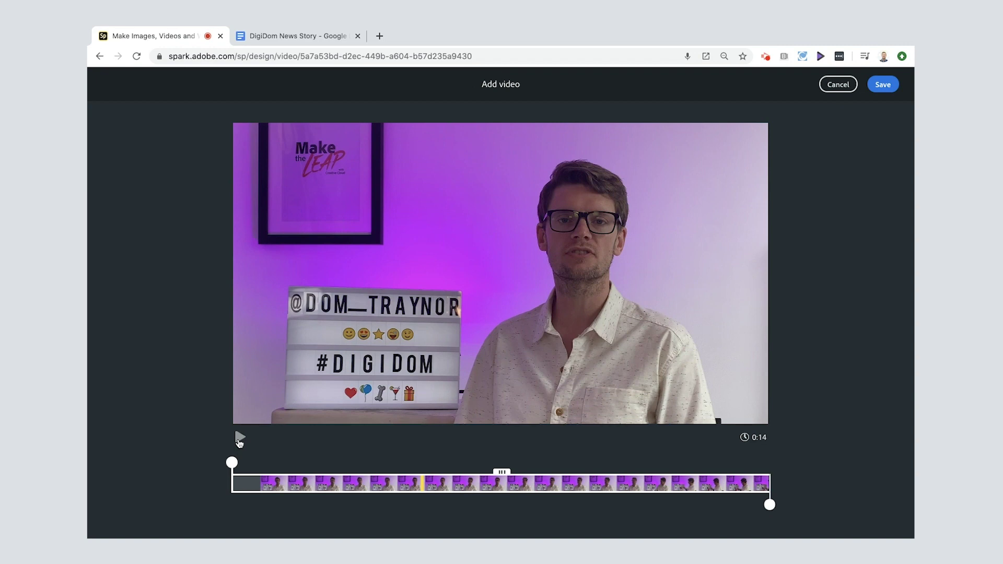
left_click(240, 440)
left_click(240, 440)
left_click_drag(770, 503, 499, 485)
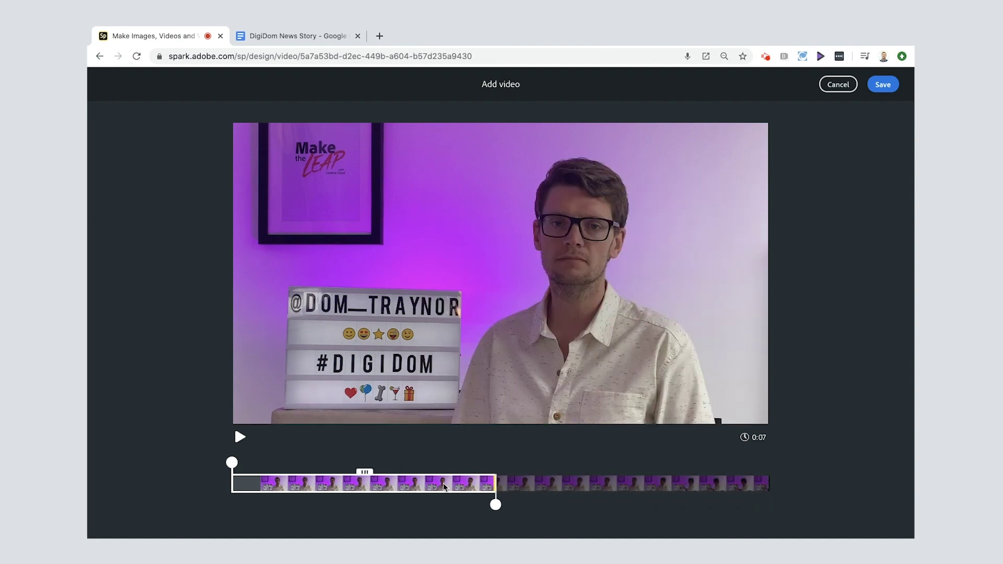
left_click(238, 442)
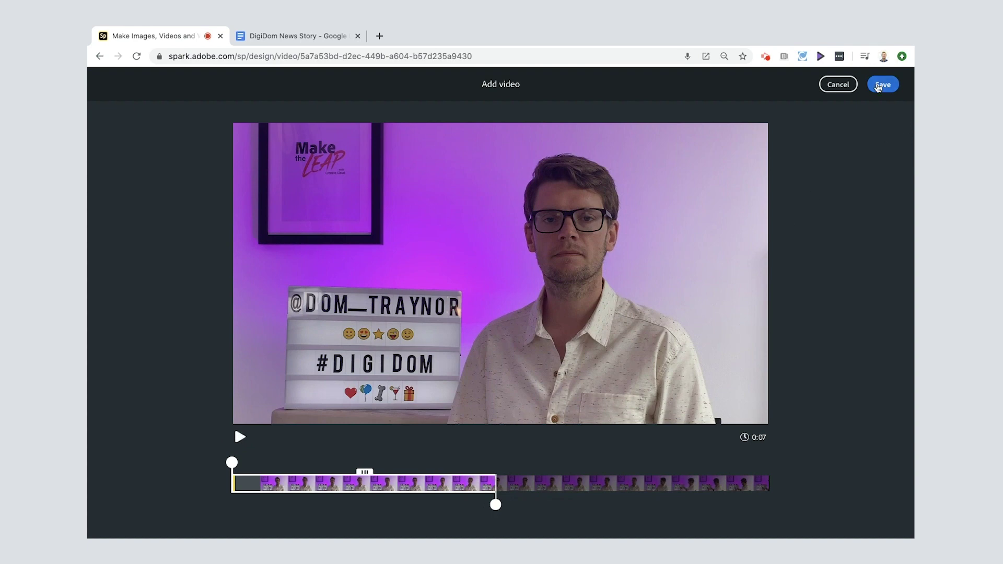
left_click(878, 86)
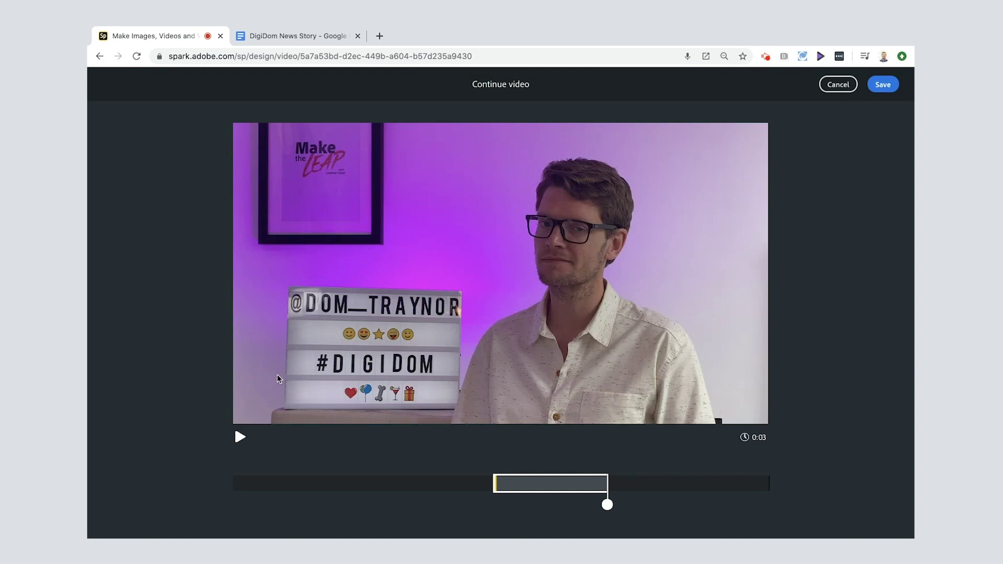
- Extend slide 7's continuation clip to 0:10.5 and save it
left_click(241, 438)
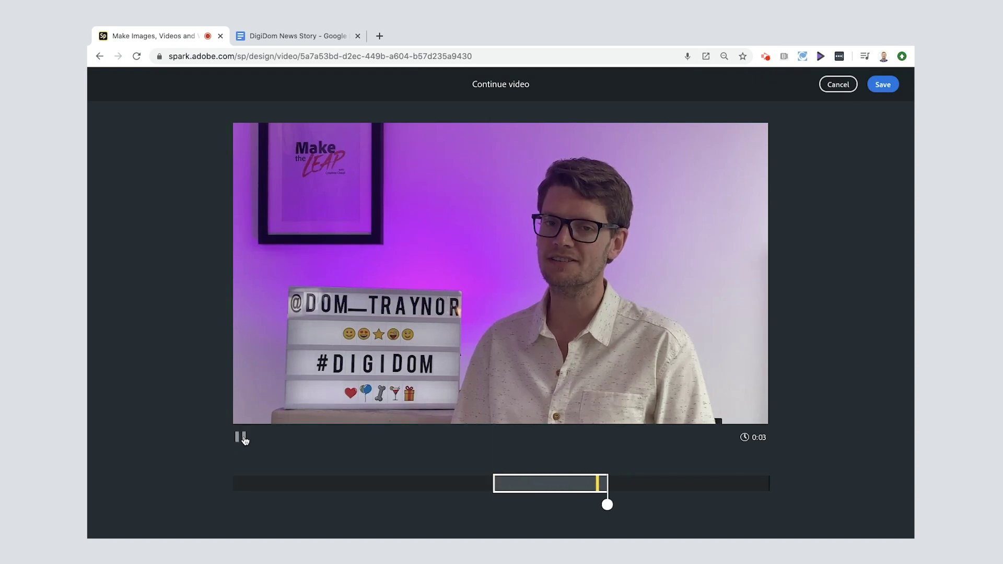
mouse_move(607, 505)
left_mouse_down()
mouse_move(647, 505)
mouse_move(626, 505)
left_mouse_up()
left_click(879, 89)
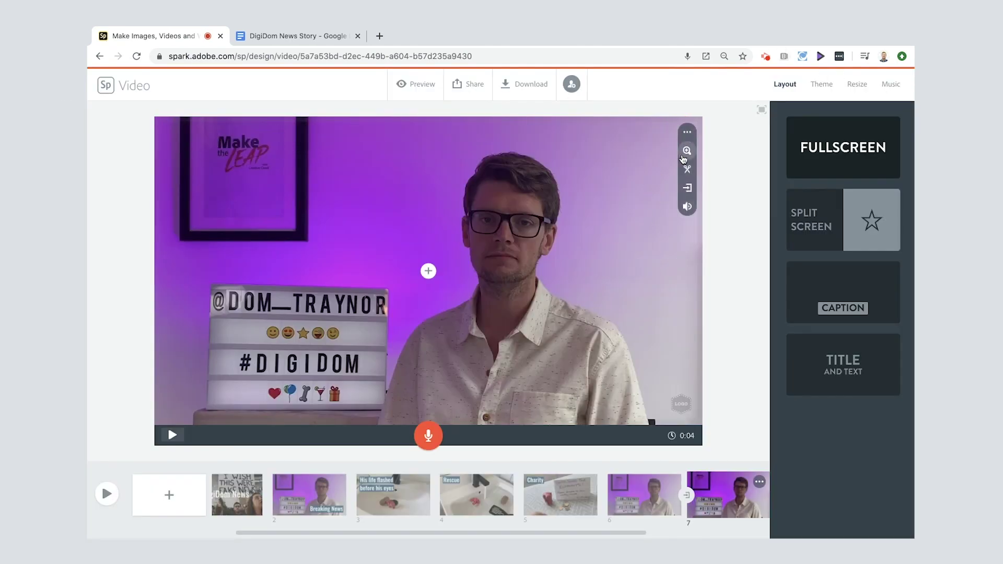
- Zoom slide 7's clip in twice to a centred close-up of the speaker's face
left_click(687, 153)
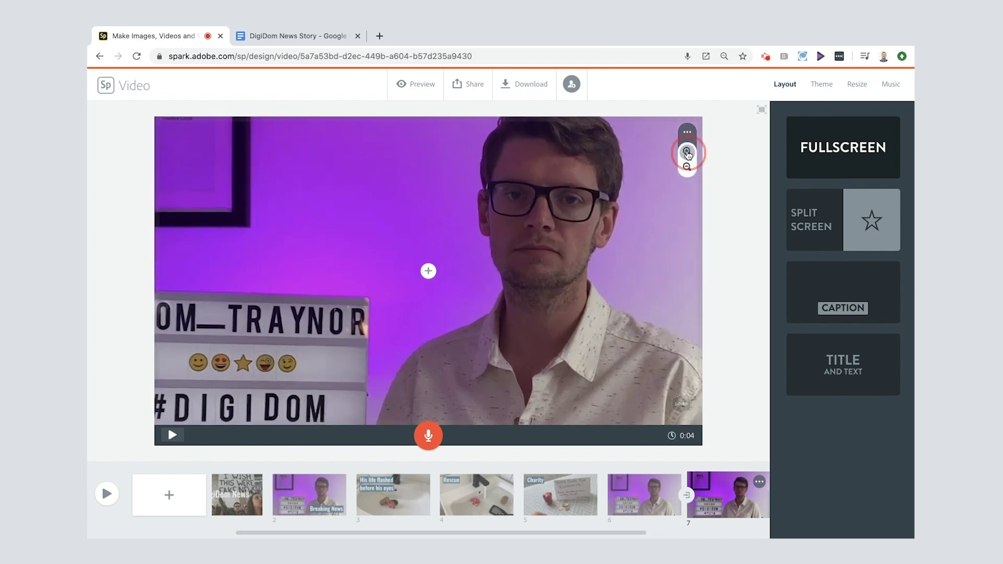
left_click_drag(610, 220, 456, 313)
left_click(687, 151)
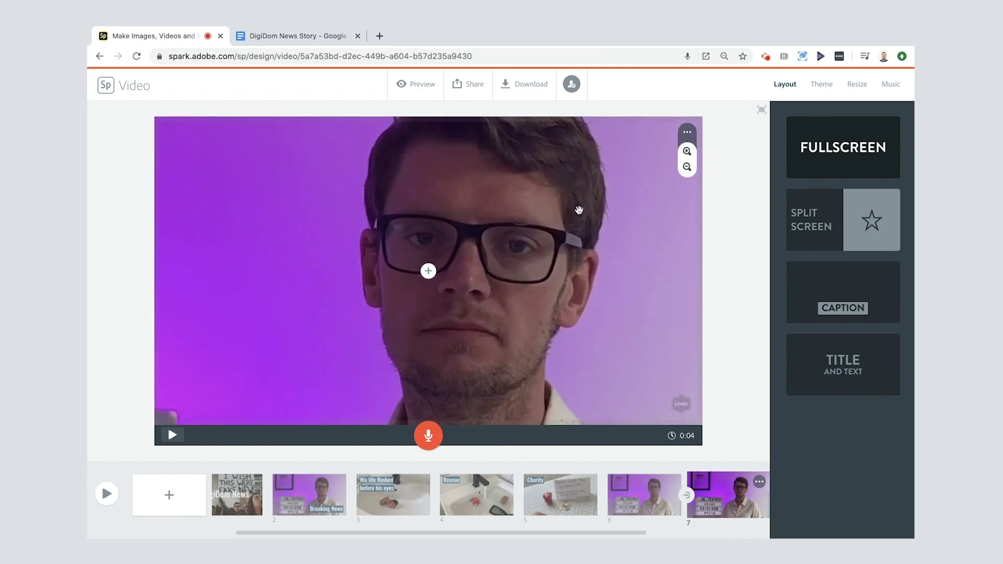
left_click_drag(561, 216, 518, 245)
left_click(172, 435)
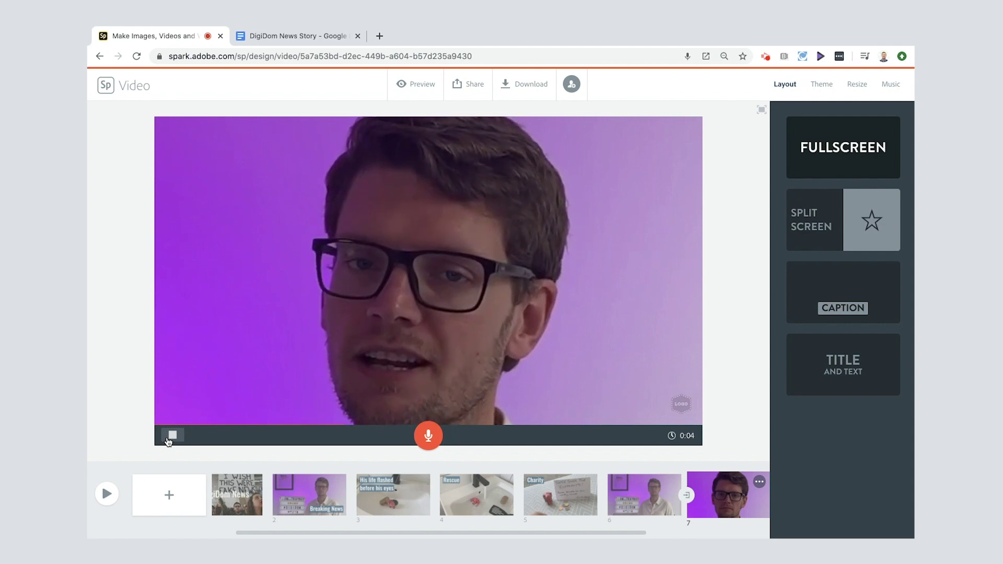
left_click(172, 436)
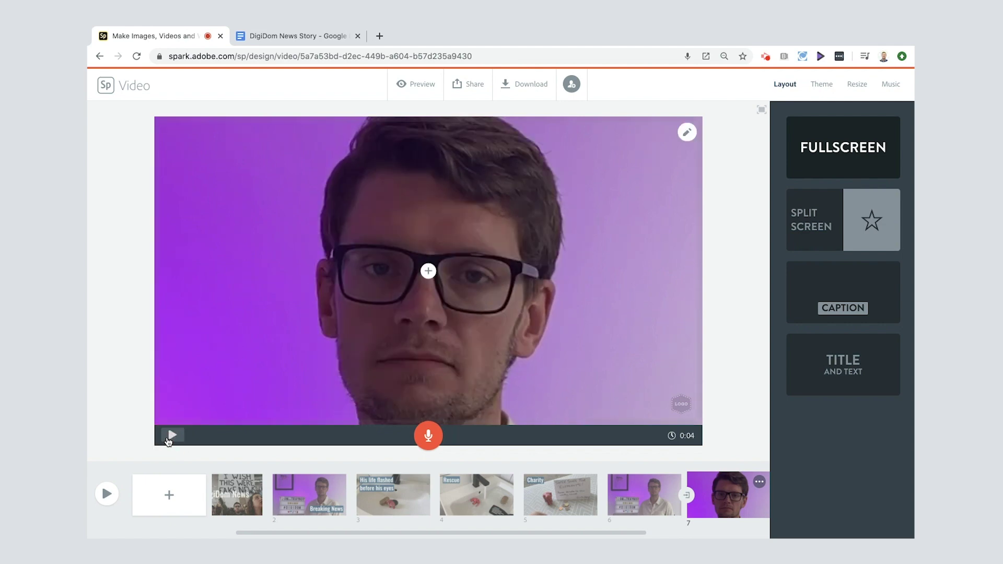
- Turn the background music volume down slightly and preview the slide
left_click(687, 132)
left_click(687, 205)
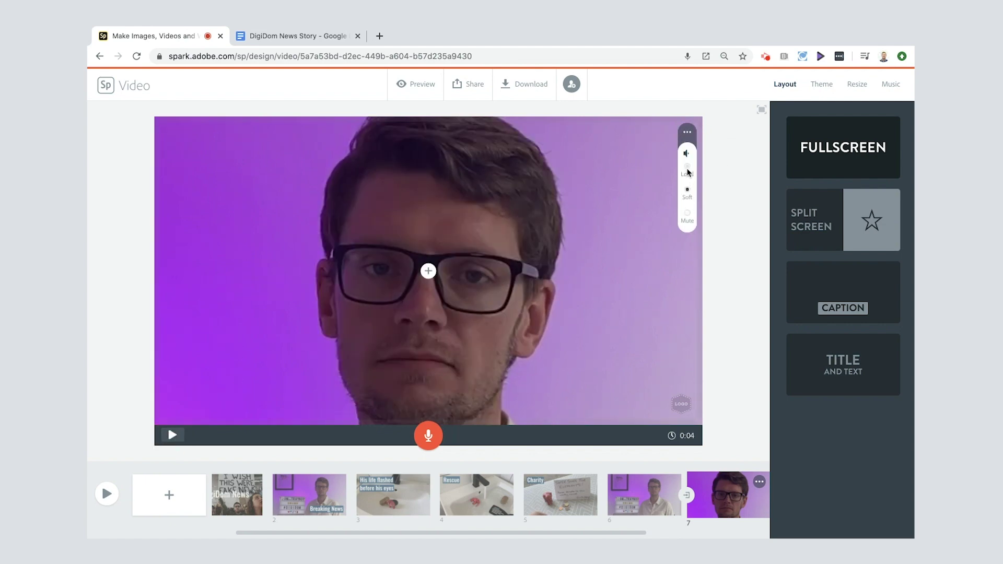
left_click(890, 84)
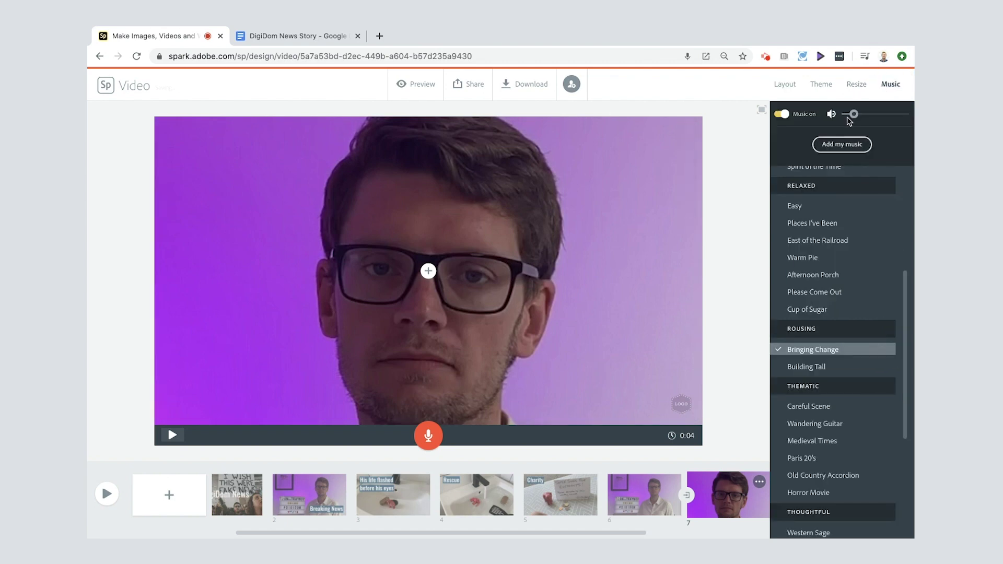
left_click(851, 117)
left_click(851, 117)
left_click(174, 437)
- Add a new slide 8 with the free Good News photo, zoomed in slightly
left_click(169, 494)
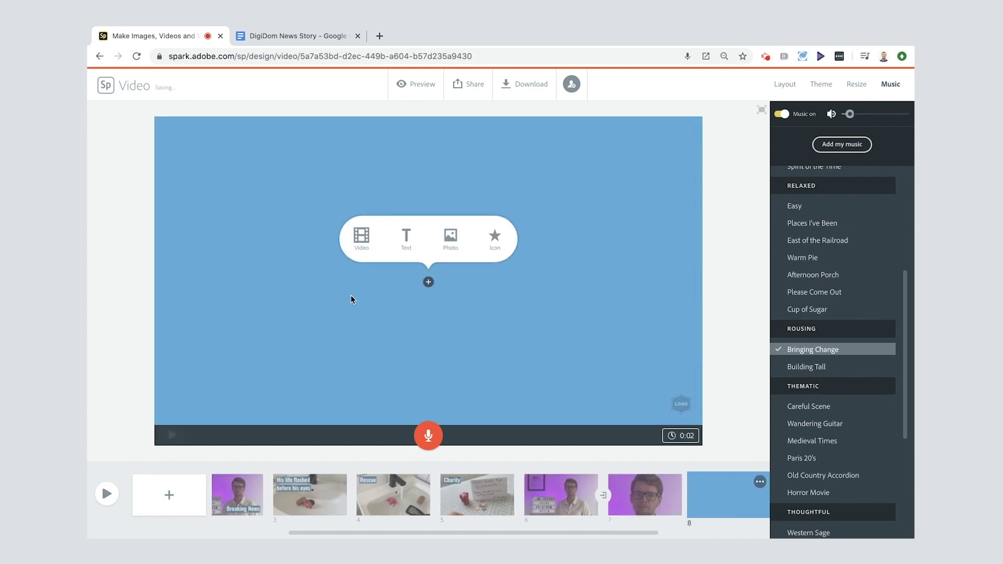
left_click(449, 242)
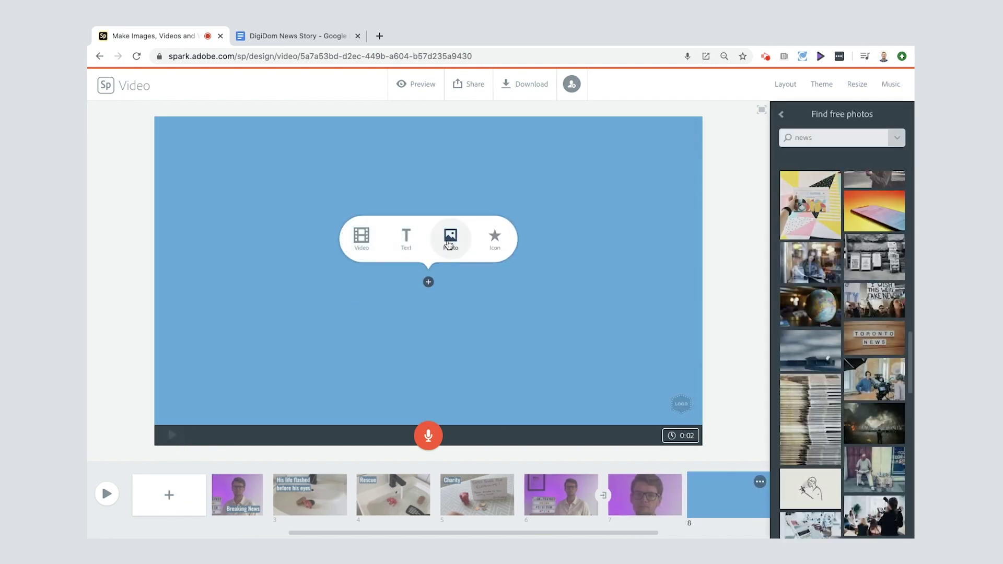
scroll(880, 288, "down", 15)
scroll(880, 288, "down", 10)
scroll(879, 289, "up", 2)
left_click(878, 285)
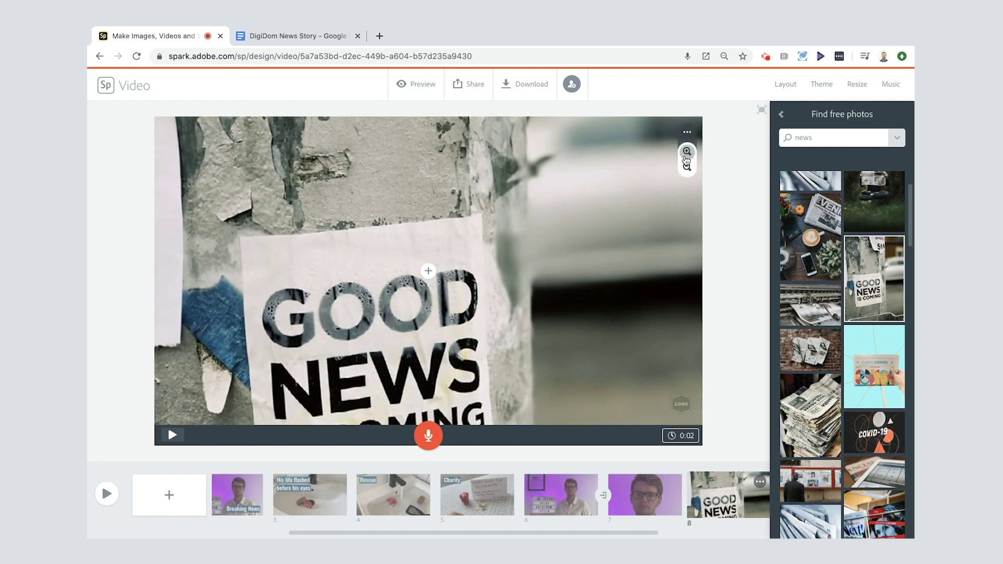
left_click(688, 151)
scroll(637, 181, "left", 3)
scroll(611, 201, "down", 3)
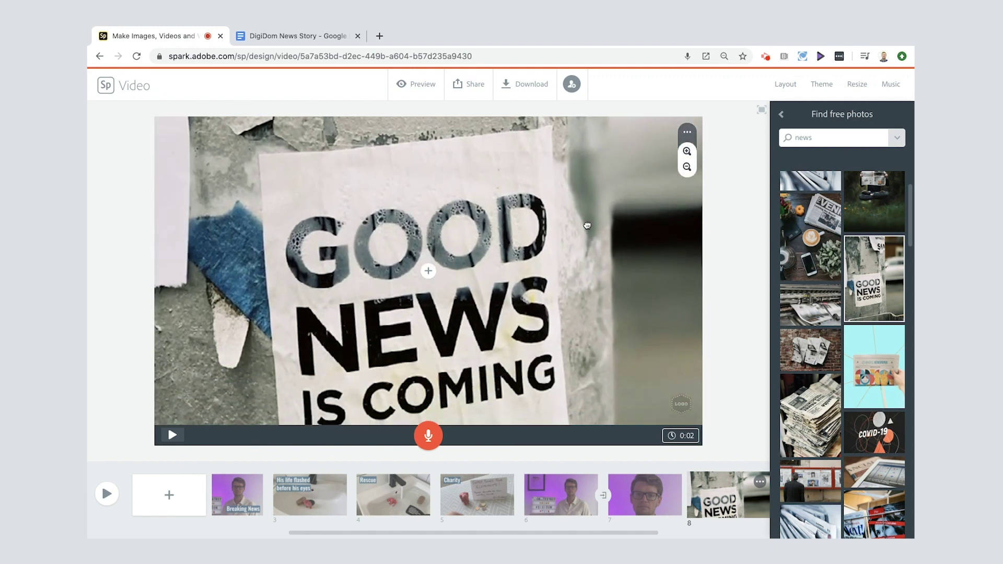
left_click(687, 166)
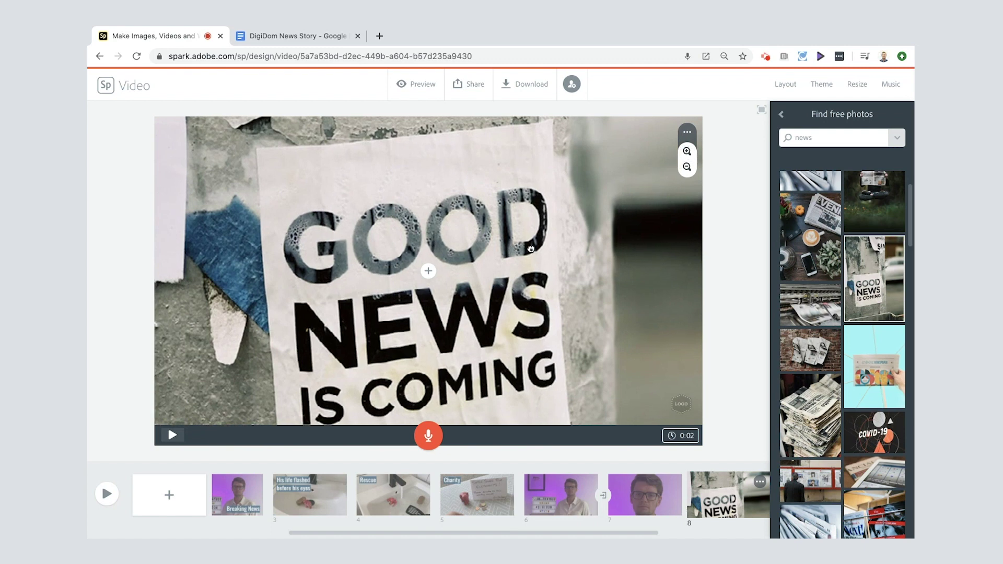
- Add the caption 'Thanks for watching. See you tomorrow at 6pm.' at the top-left
left_click(429, 272)
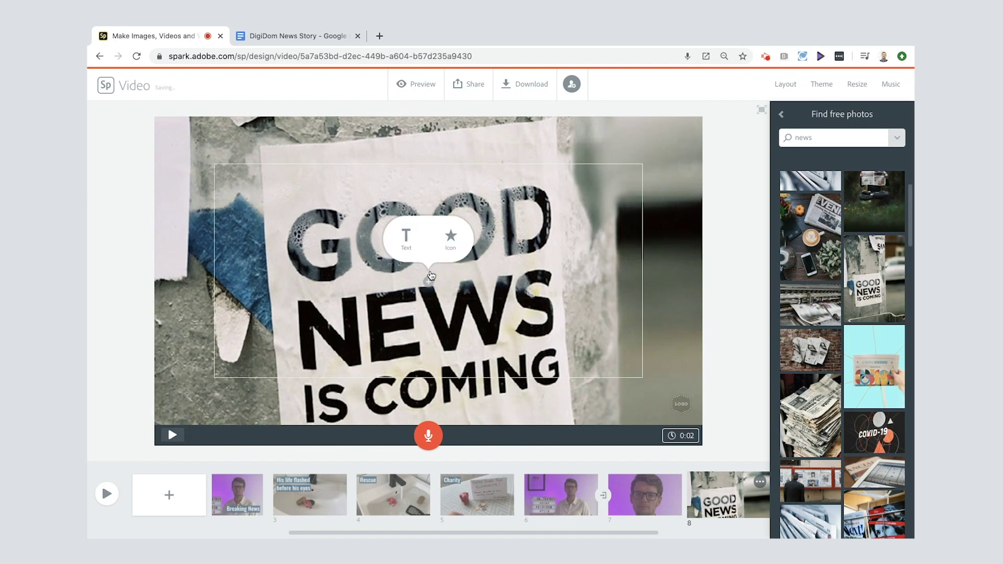
left_click(404, 233)
type("Thanks for w")
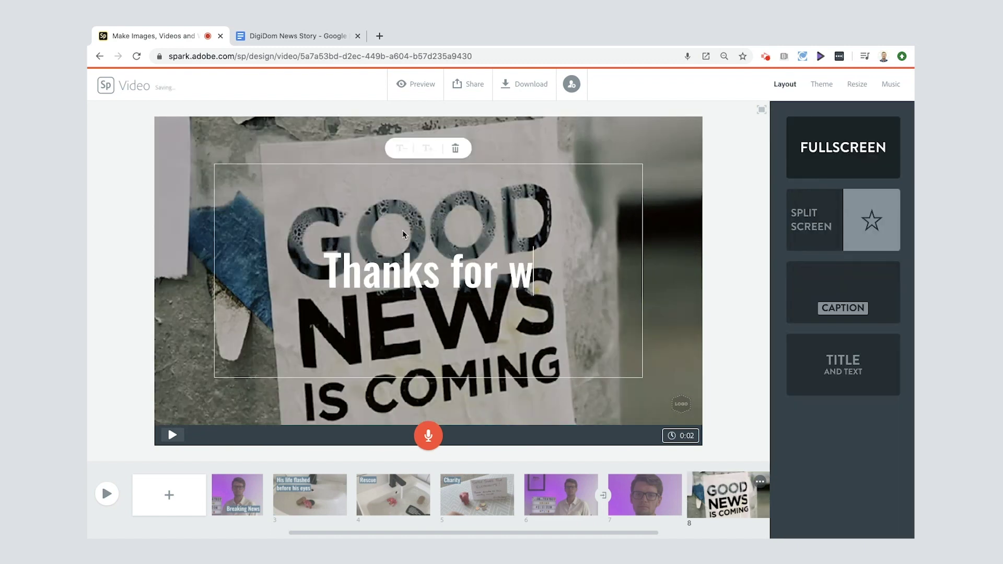
type("atching. See you")
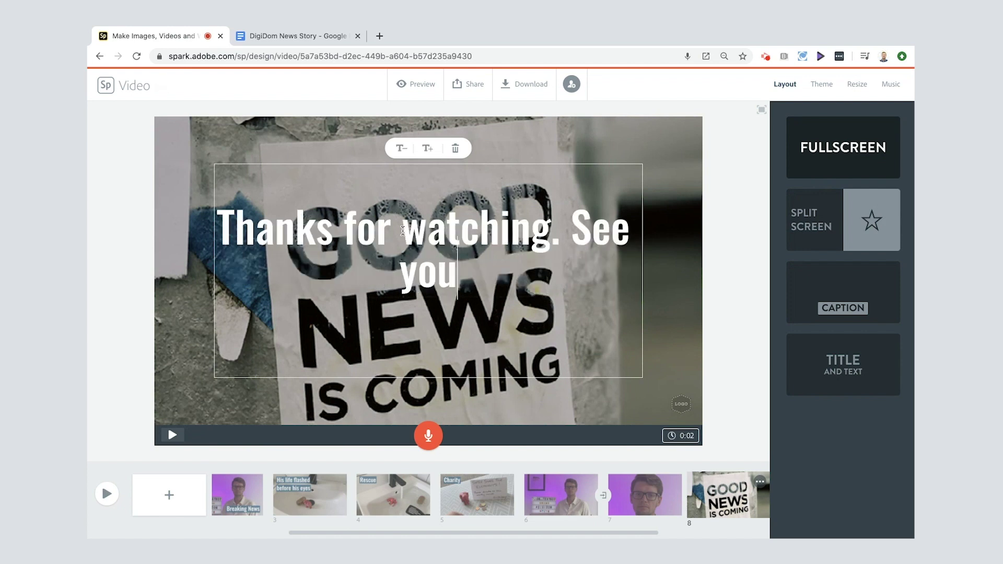
type(" tomorrow at 6pm.")
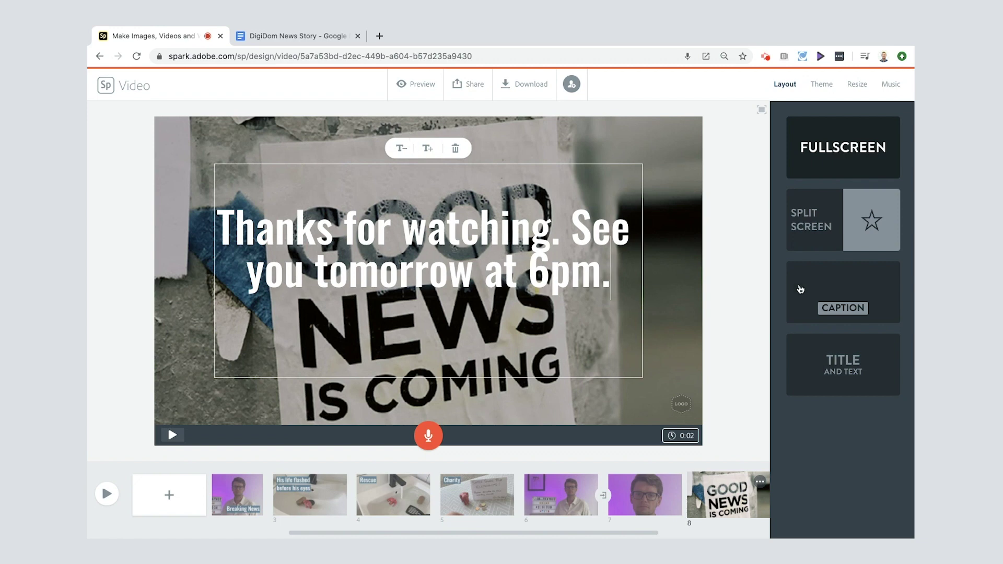
left_click(826, 305)
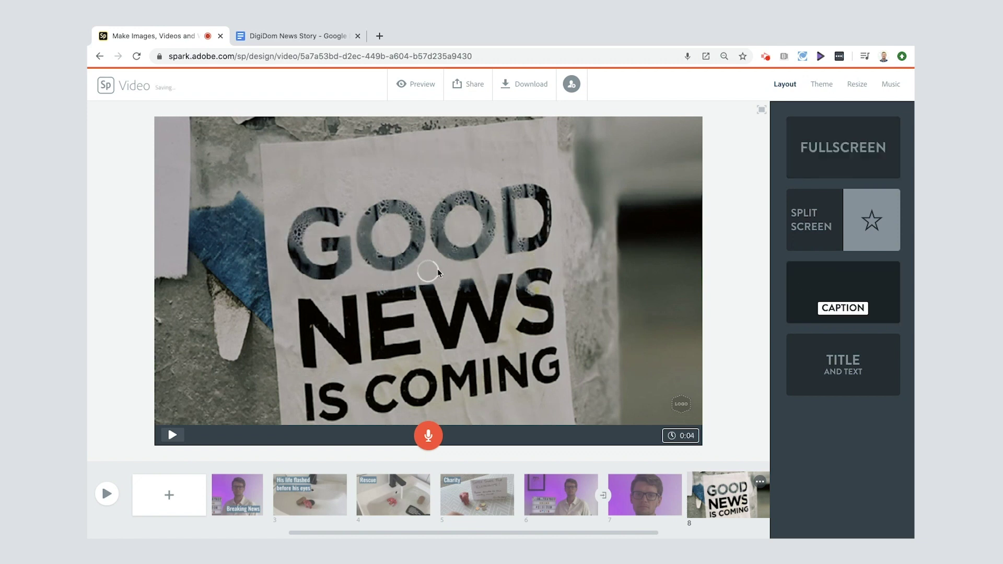
left_click_drag(387, 334, 256, 174)
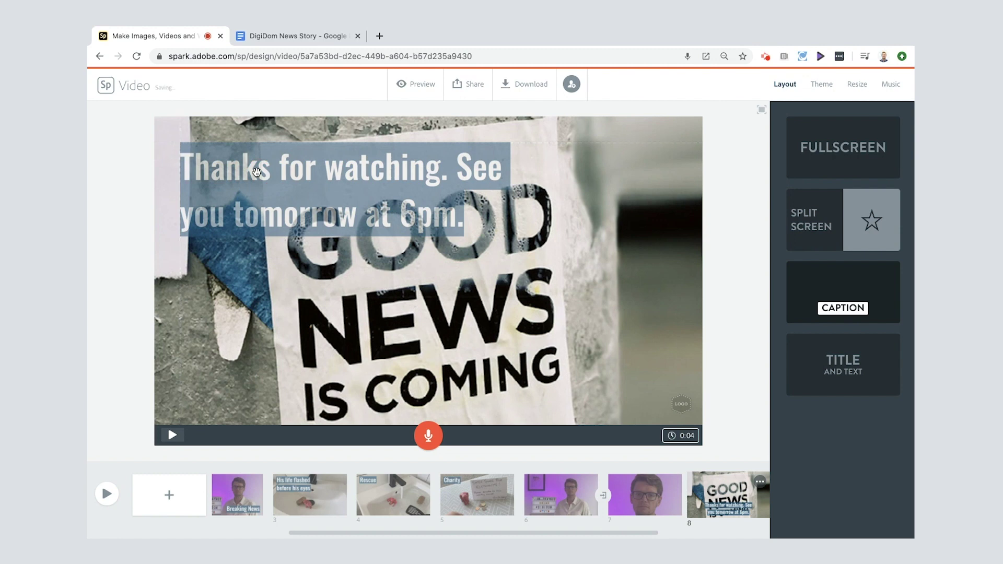
- Zoom in further and reframe the photo so GOOD NEWS fills the slide
left_click(620, 224)
left_click(687, 152)
left_click(686, 153)
left_click_drag(502, 246, 578, 269)
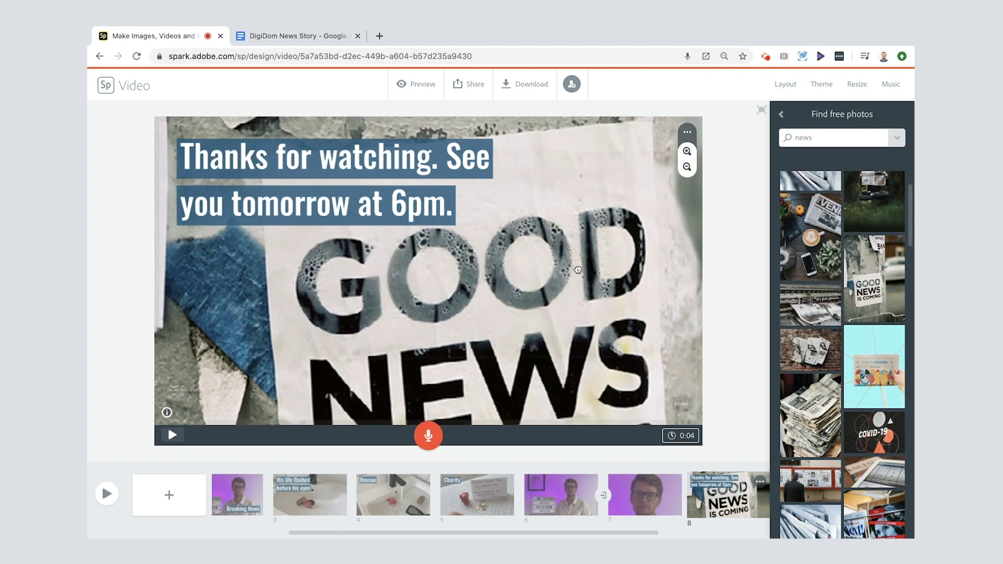
left_click(732, 228)
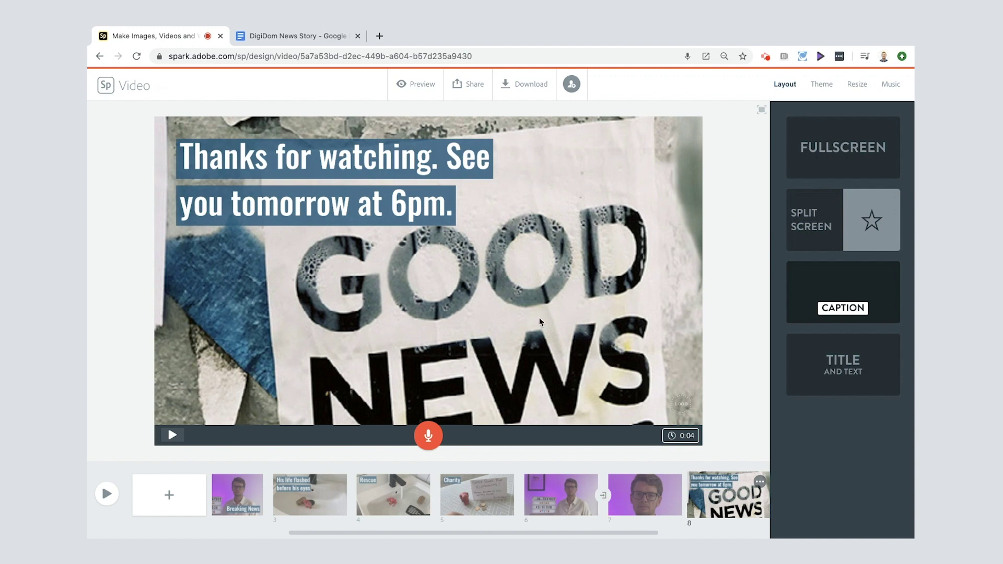
- Leave the Breaking News clip volume unchanged and set the slide 6 clip to Loud
left_click(226, 487)
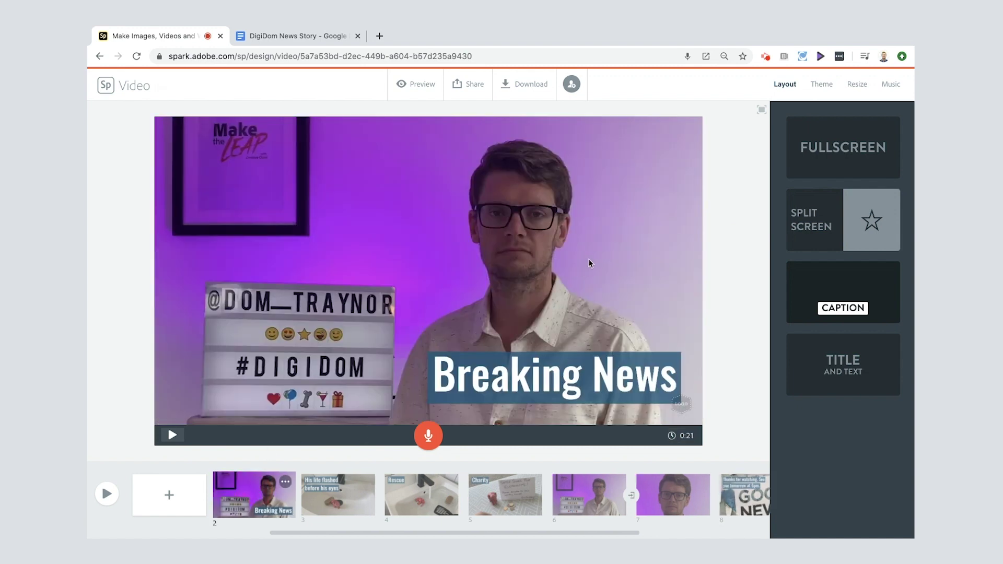
left_click(659, 171)
left_click(688, 134)
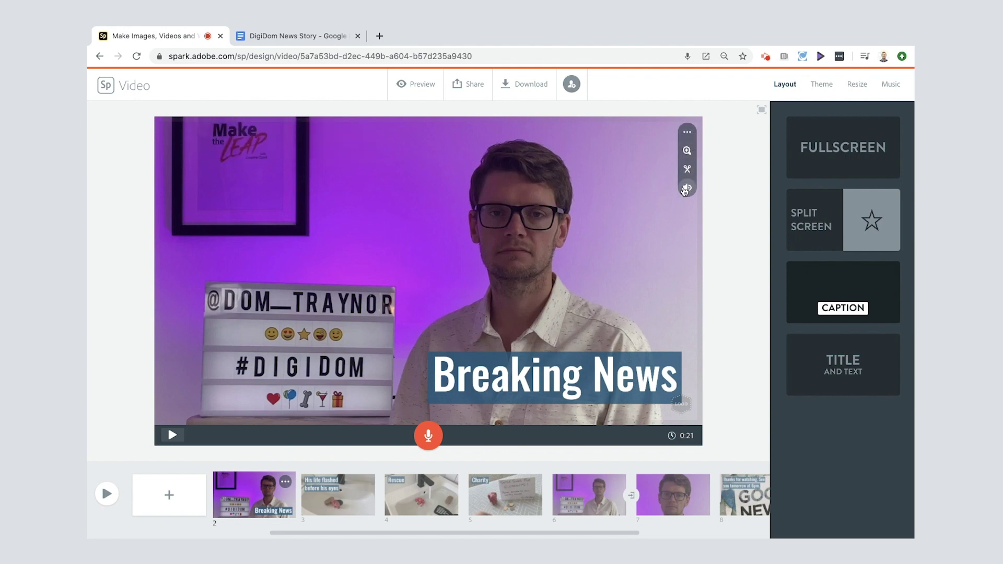
left_click(739, 176)
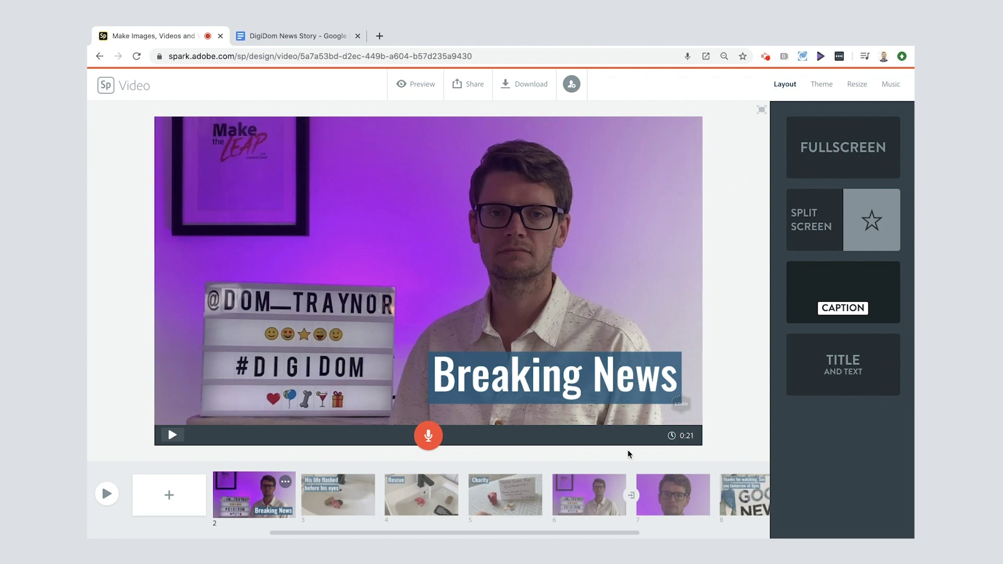
left_click(582, 498)
left_click(681, 148)
left_click(688, 130)
left_click(688, 207)
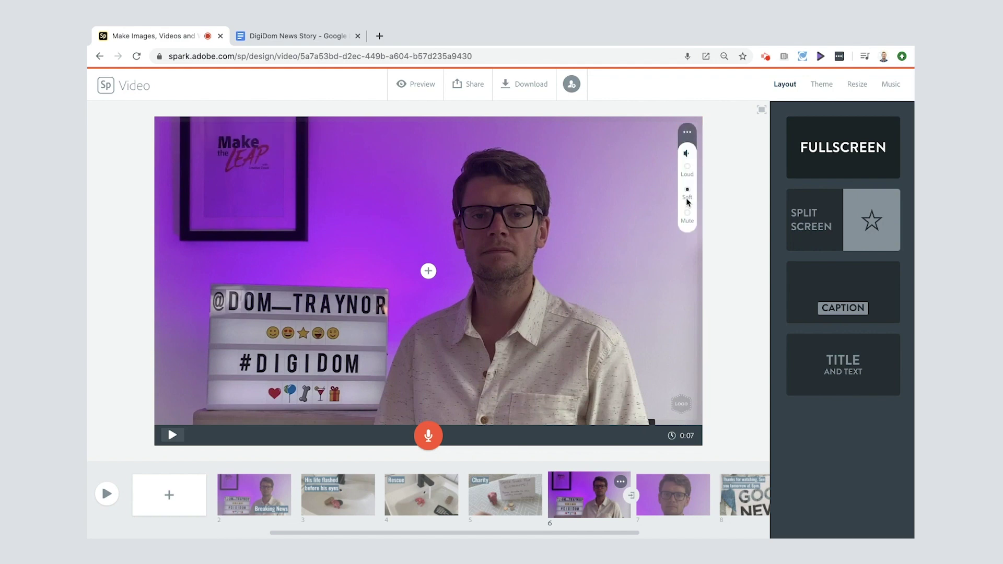
left_click(687, 167)
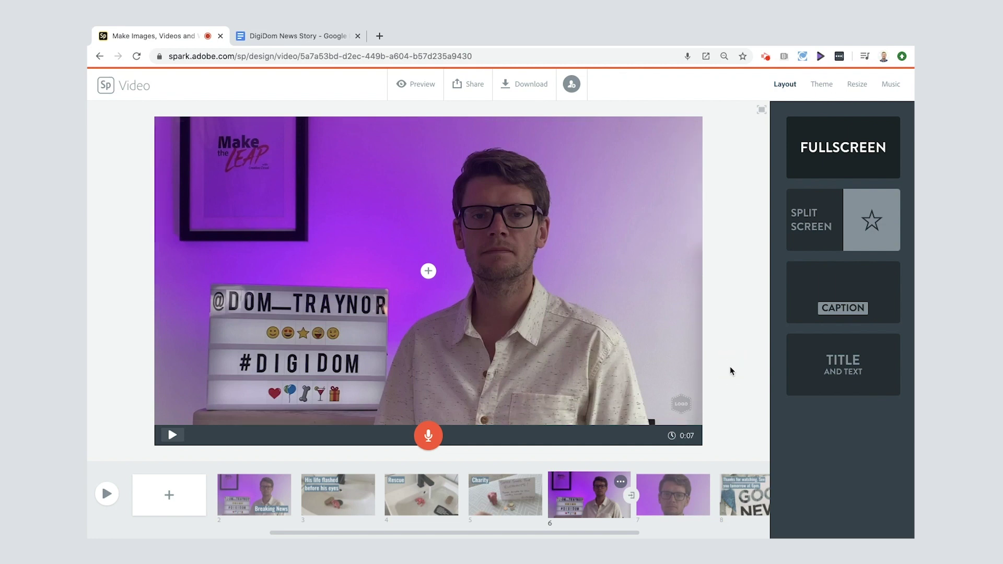
- Download the video, then publish it and copy its shareable link
left_click(514, 86)
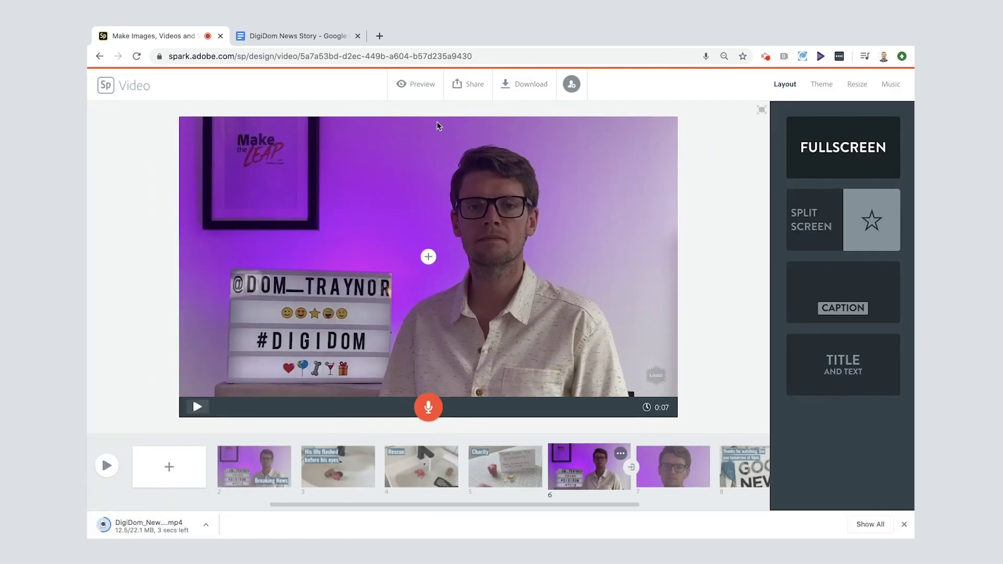
left_click(462, 84)
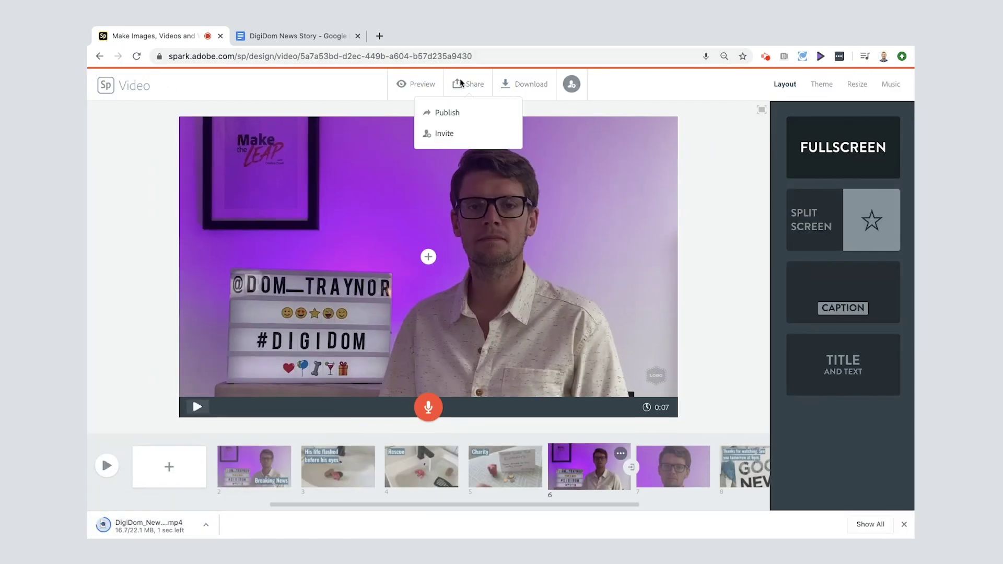
left_click(448, 113)
left_click(499, 387)
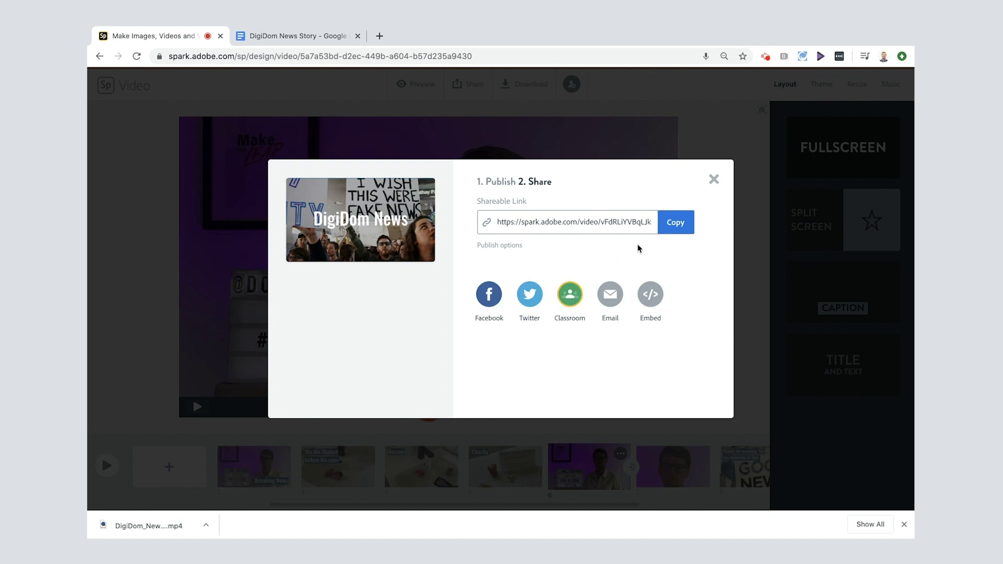
left_click(676, 223)
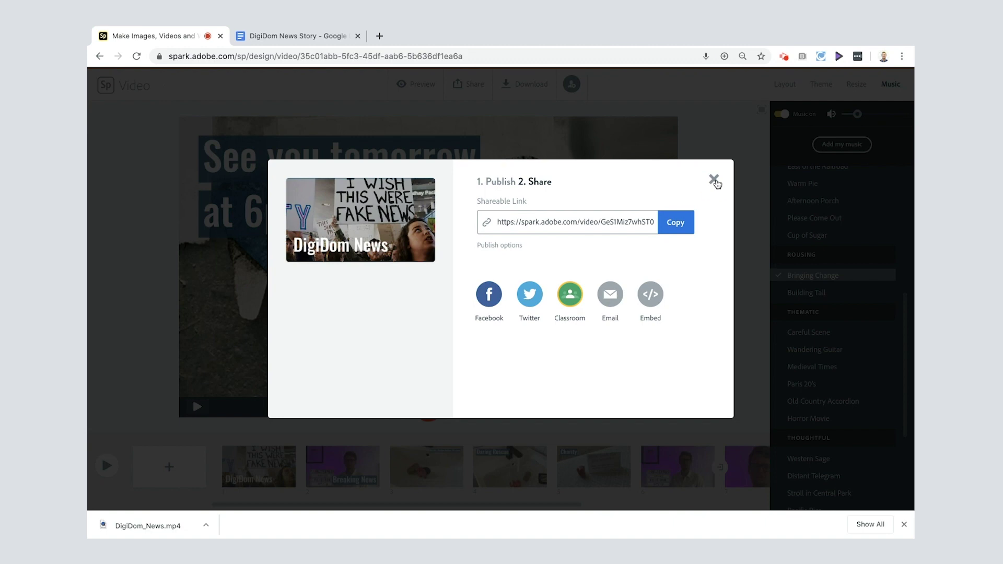
- Close the share dialog and try the Noir video theme
left_click(715, 181)
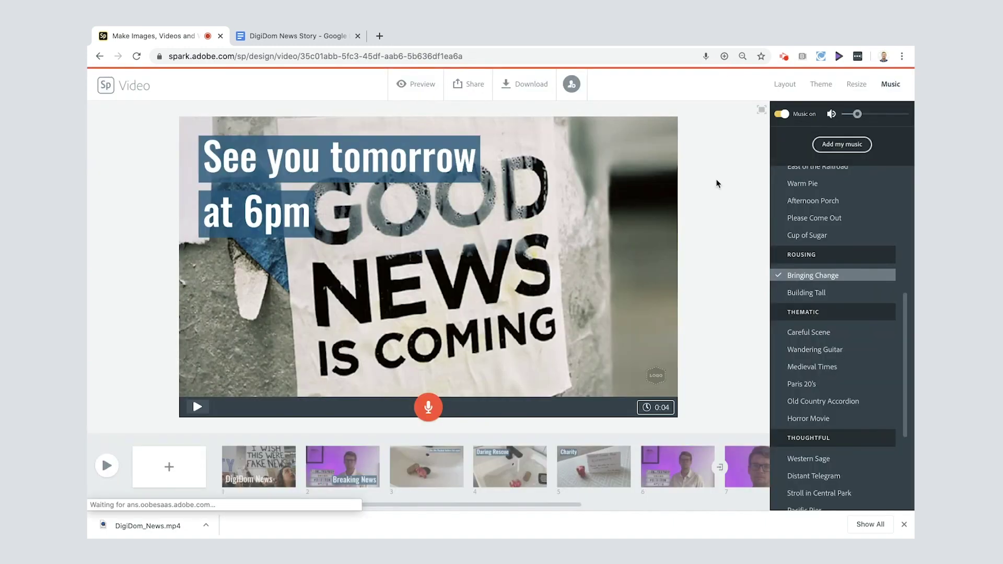
left_click(825, 87)
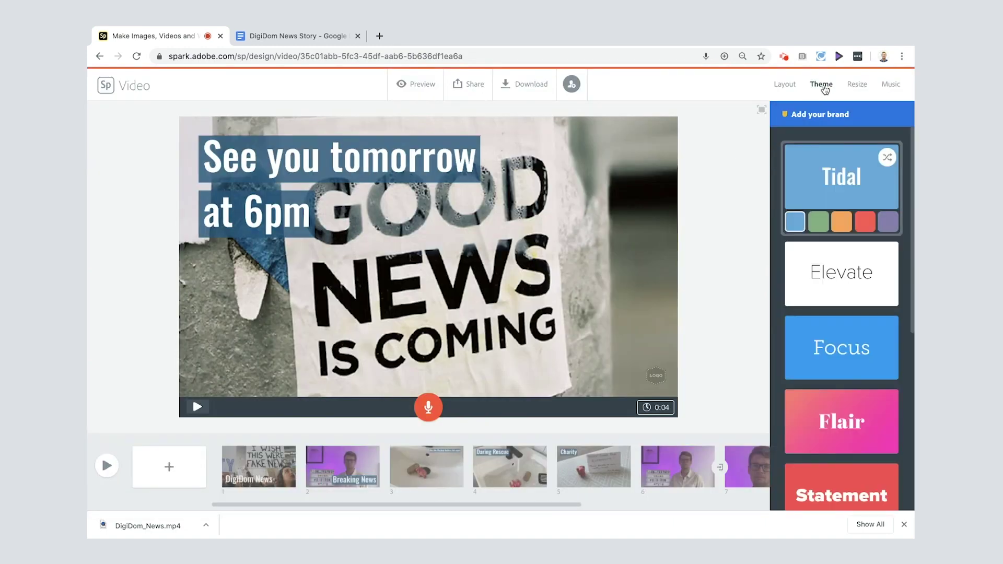
scroll(832, 350, "down", 4)
left_click(830, 369)
scroll(831, 366, "down", 2)
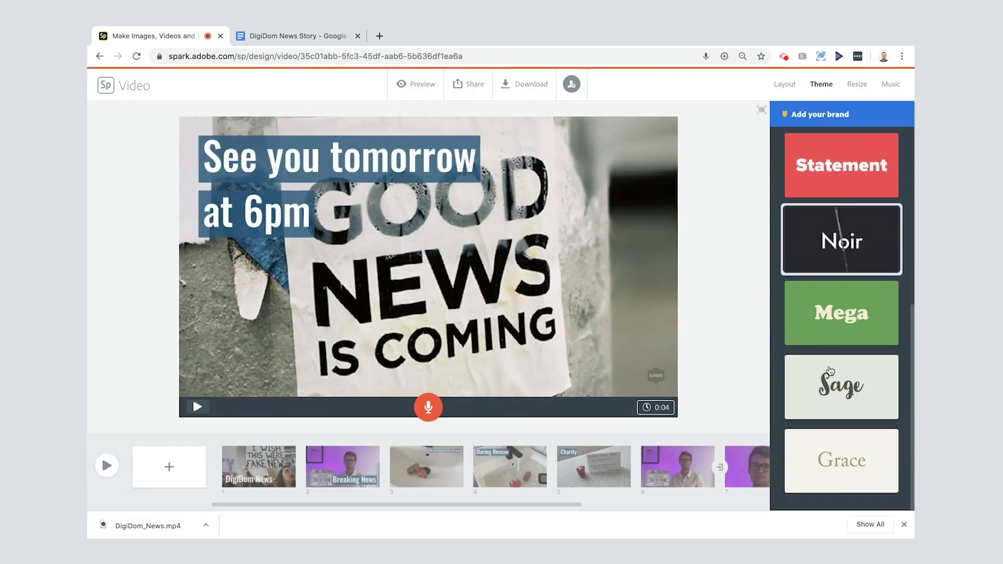
scroll(833, 350, "up", 2)
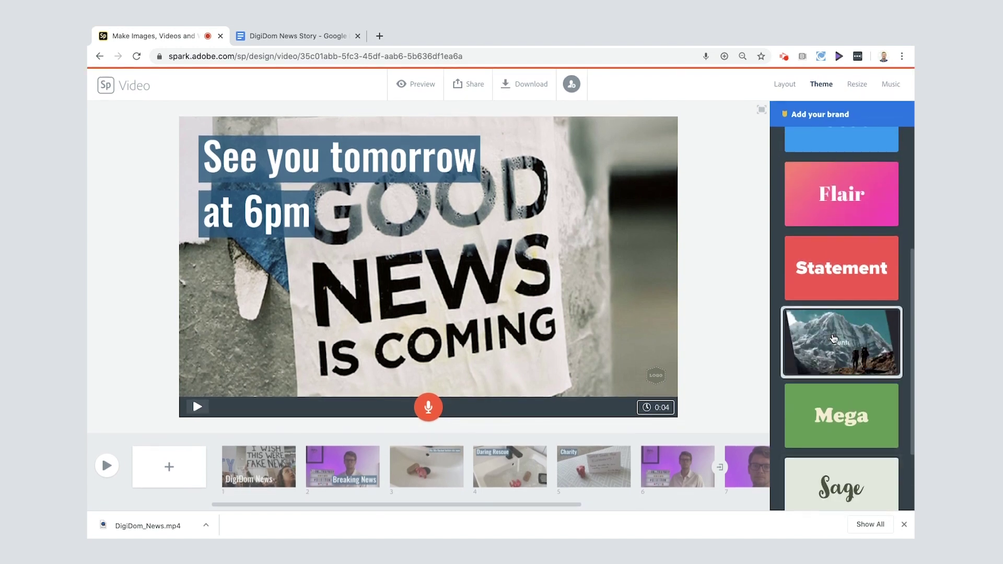
scroll(835, 338, "up", 4)
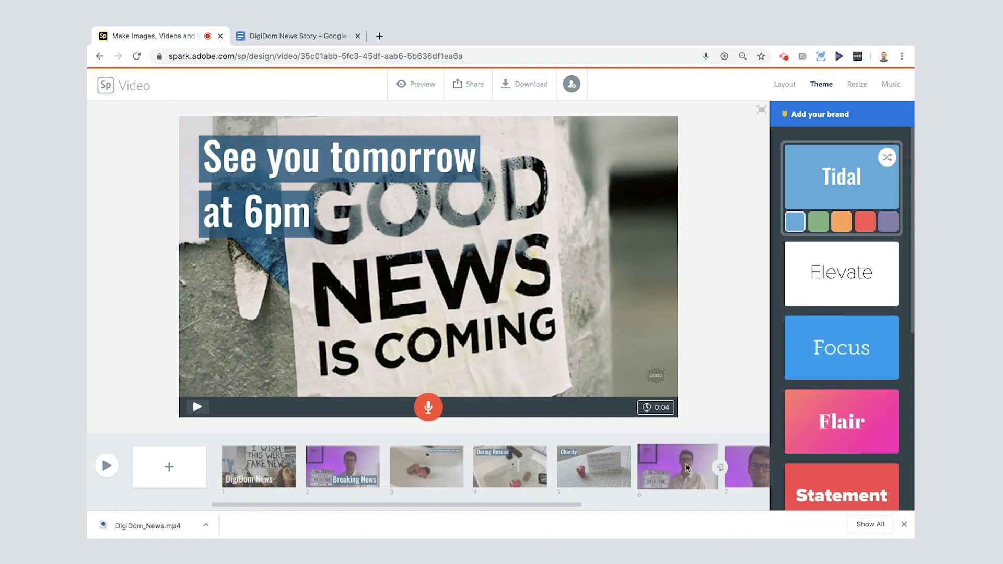
- Apply the purple variant of the Tidal theme and republish the video
left_click(887, 222)
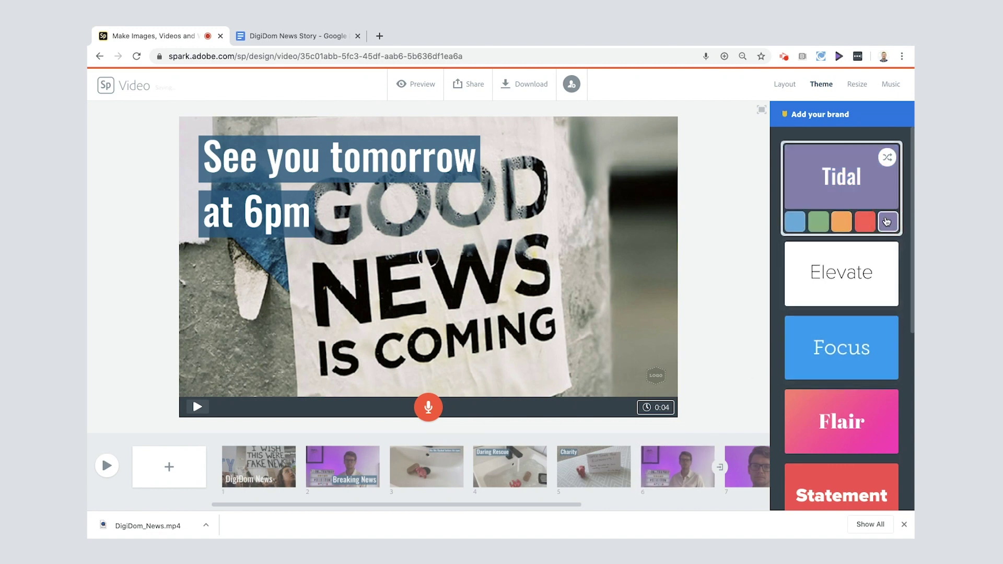
scroll(852, 324, "down", 1)
scroll(859, 377, "up", 1)
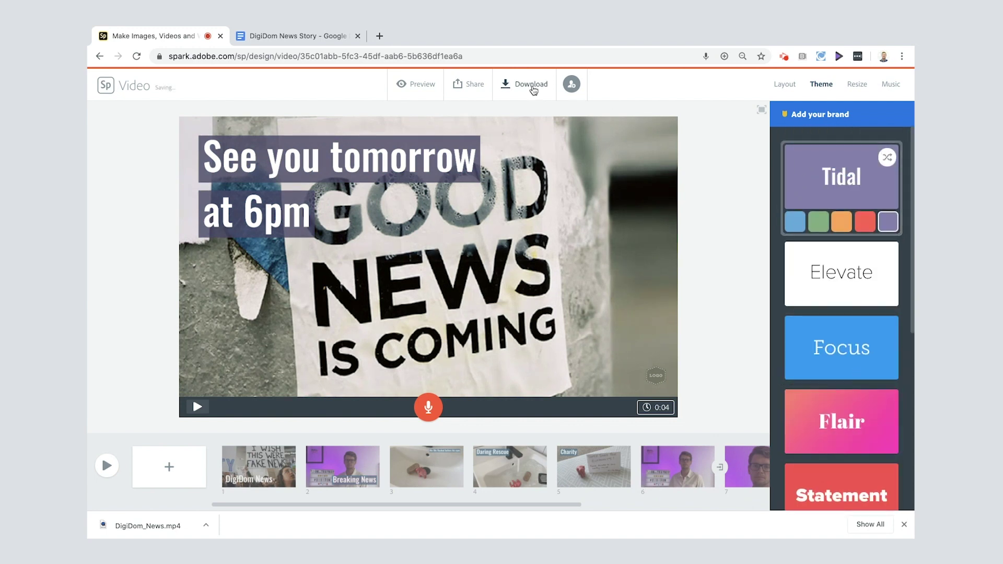
left_click(465, 86)
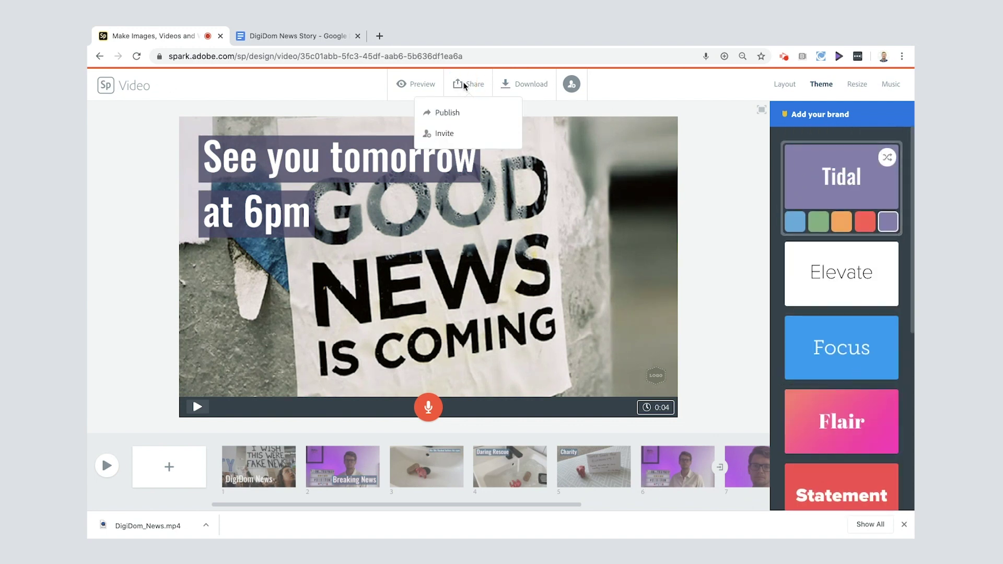
left_click(455, 117)
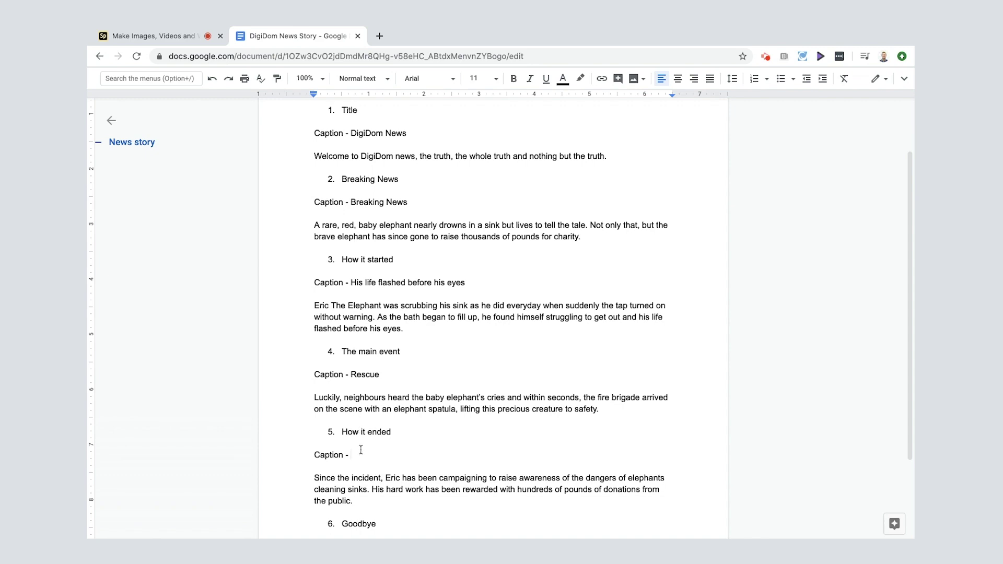
- Scroll the script down to the Goodbye section signing off 'You stay classy, Digifans.'
scroll(359, 501, "down", 2)
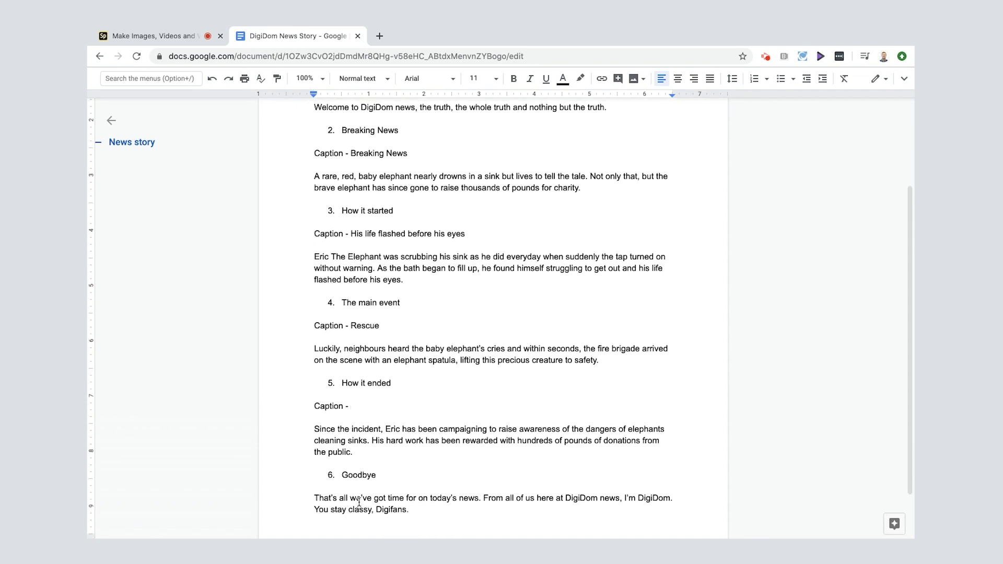